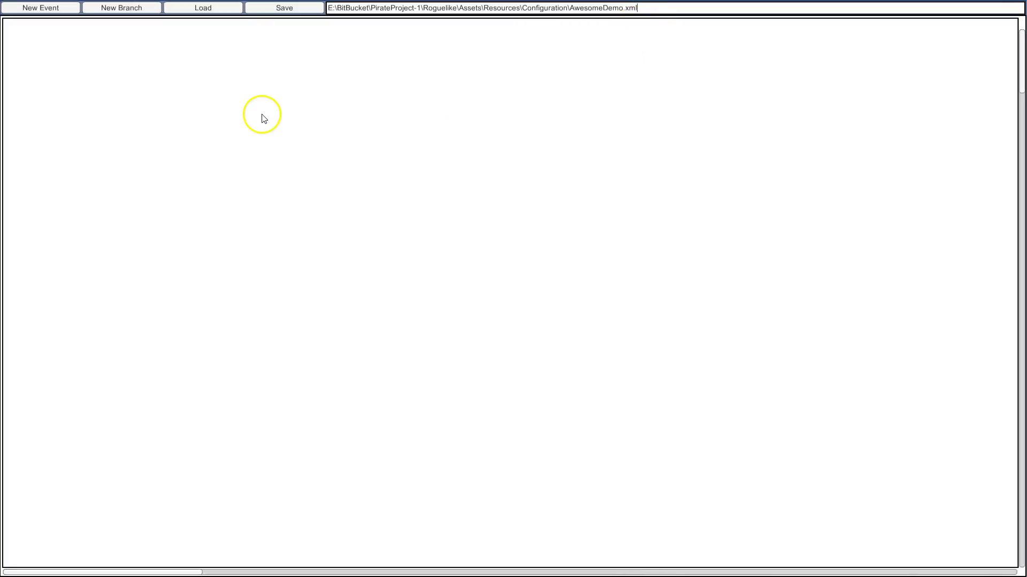
- Create a new event with a start dialogue and one response to it, spreading the three nodes from left to right
{"action": "left_click", "coordinate": [39, 8]}
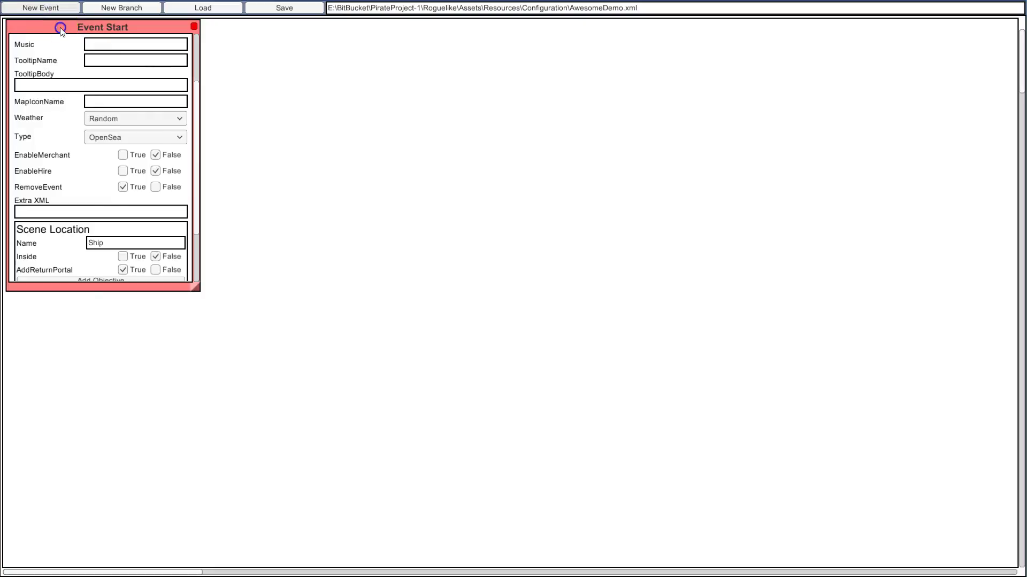
{"action": "left_click_drag", "start_coordinate": [61, 30], "coordinate": [157, 52]}
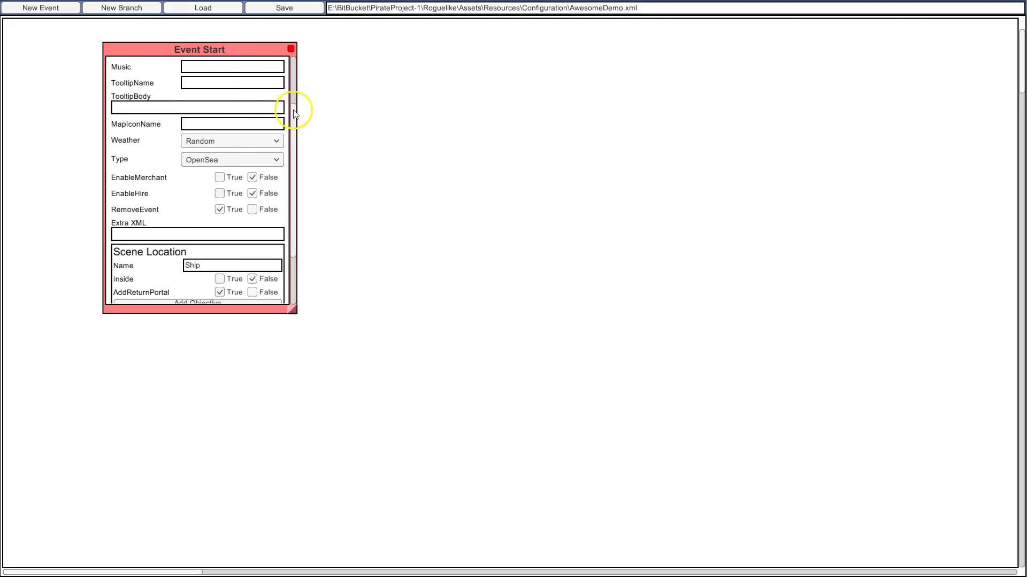
{"action": "left_click_drag", "start_coordinate": [293, 113], "coordinate": [294, 174]}
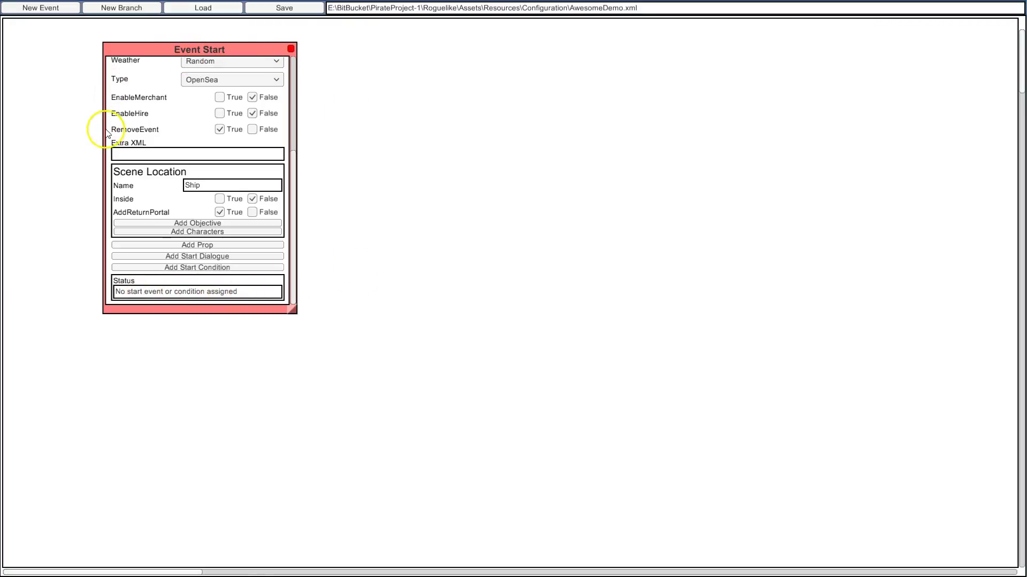
{"action": "left_click", "coordinate": [231, 257]}
{"action": "left_click_drag", "start_coordinate": [138, 31], "coordinate": [458, 103]}
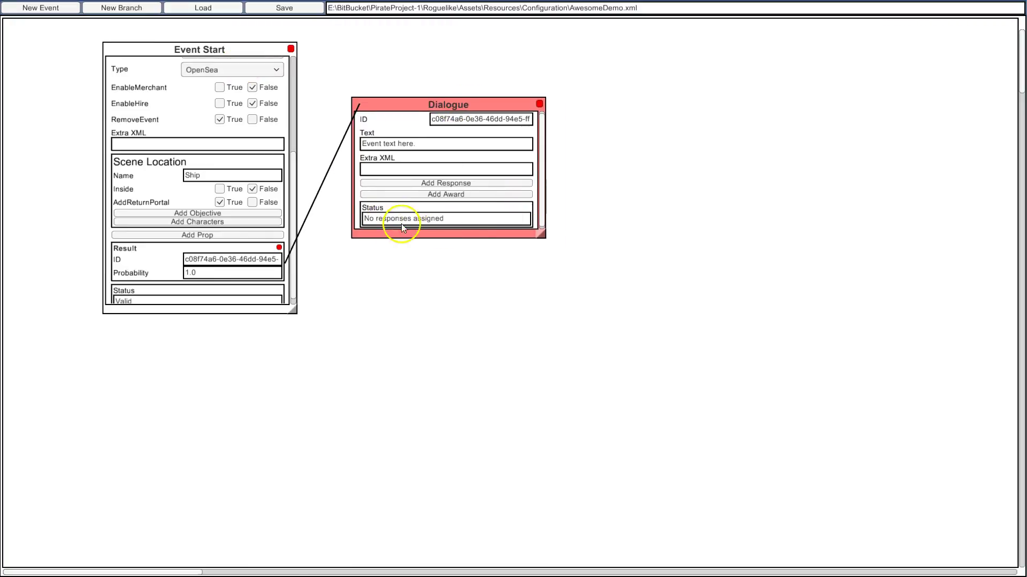
{"action": "left_click", "coordinate": [438, 184]}
{"action": "left_click_drag", "start_coordinate": [141, 28], "coordinate": [779, 150]}
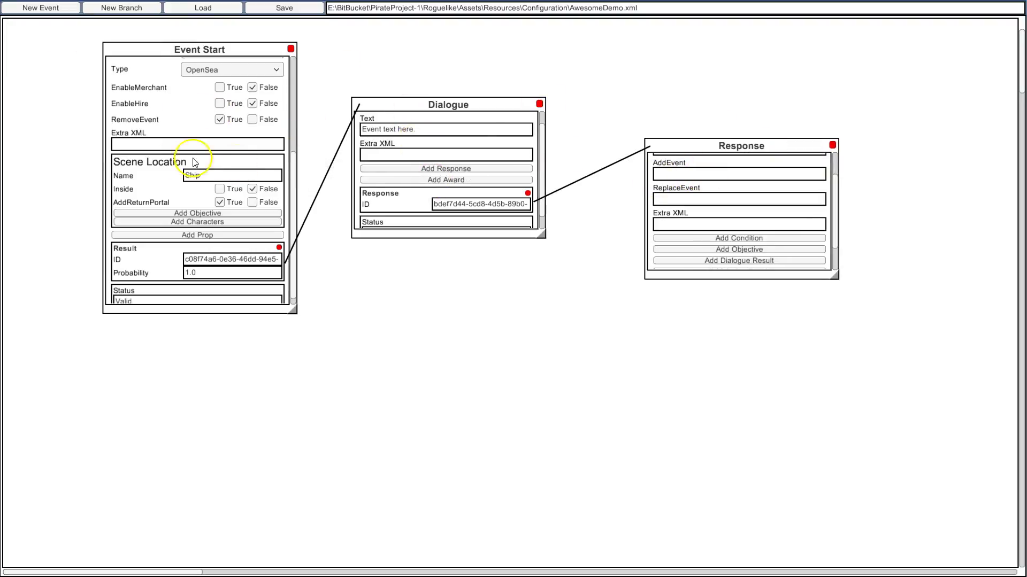
- Name the event AwesomeDemoEvent and replace the dialogue's placeholder text with a line asking whether the named person is awesome
{"action": "left_click_drag", "start_coordinate": [294, 165], "coordinate": [183, 66]}
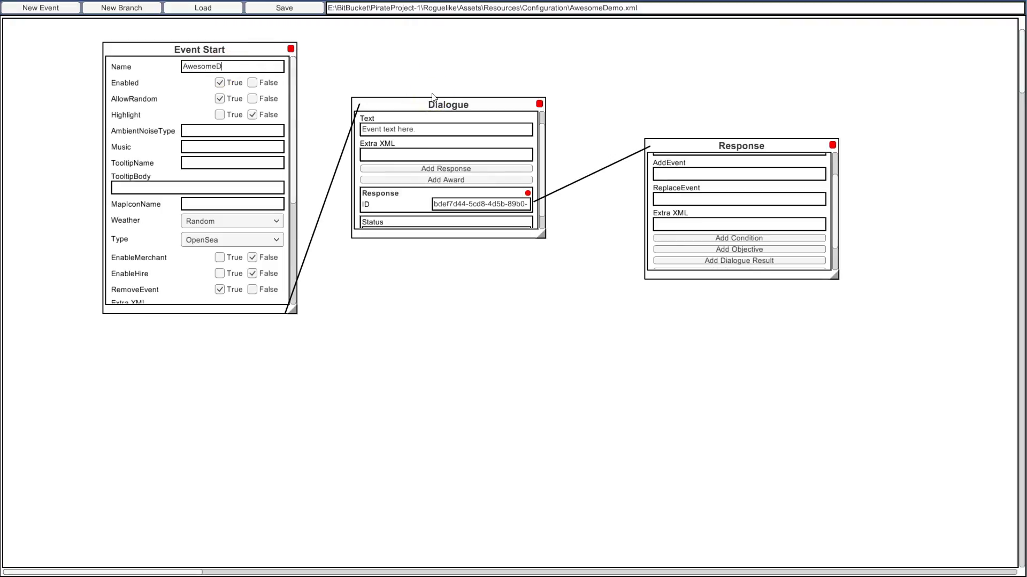
{"action": "left_click", "coordinate": [431, 129]}
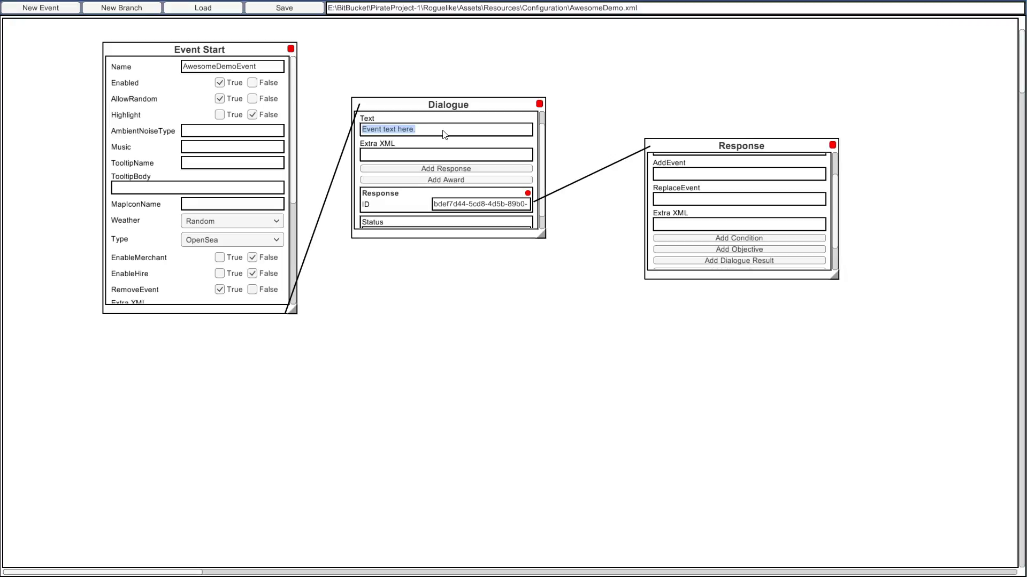
{"action": "type", "text": "Isn't Sam awesome!"}
- Set the response node's text to "Totally!"
{"action": "scroll", "coordinate": [837, 177], "scroll_direction": "up", "scroll_amount": 2}
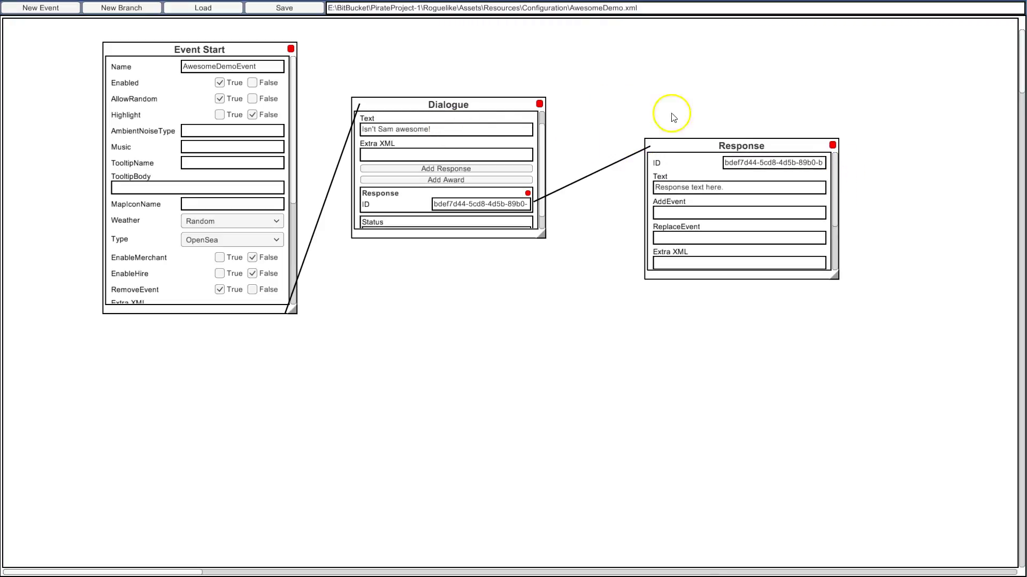
{"action": "left_click", "coordinate": [743, 189]}
{"action": "type", "text": "Totally!"}
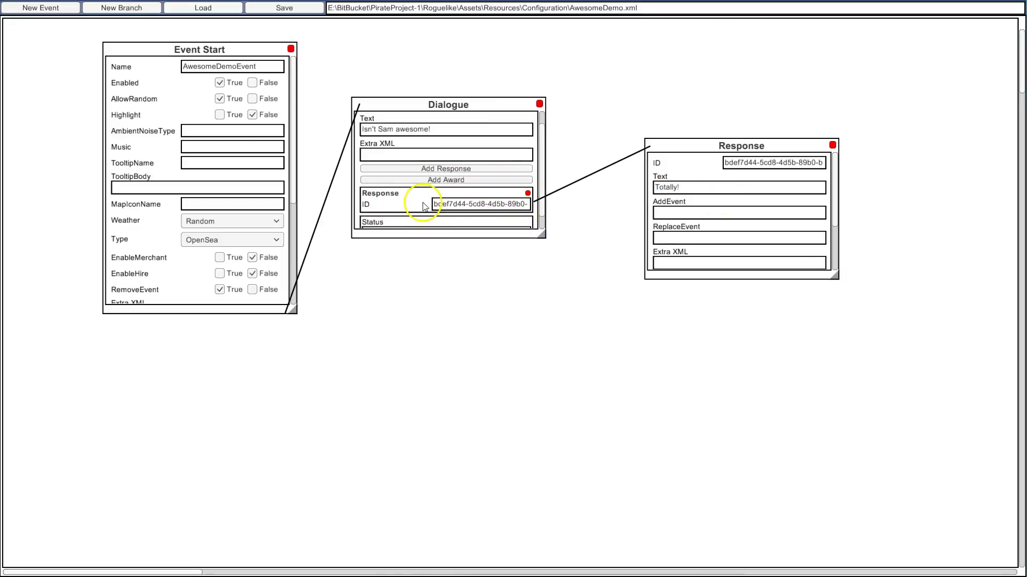
- Add a second response to the dialogue, place it below the first response and set its text to "No way..."
{"action": "left_click", "coordinate": [455, 169]}
{"action": "left_click_drag", "start_coordinate": [173, 31], "coordinate": [811, 322]}
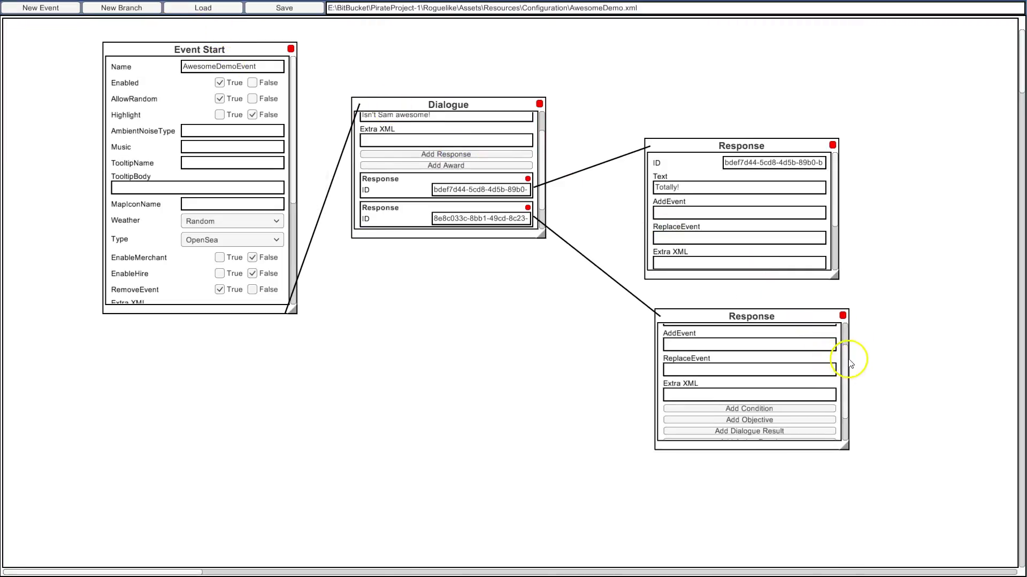
{"action": "left_click_drag", "start_coordinate": [847, 361], "coordinate": [850, 325]}
{"action": "left_click", "coordinate": [758, 355]}
{"action": "type", "text": "No way..."}
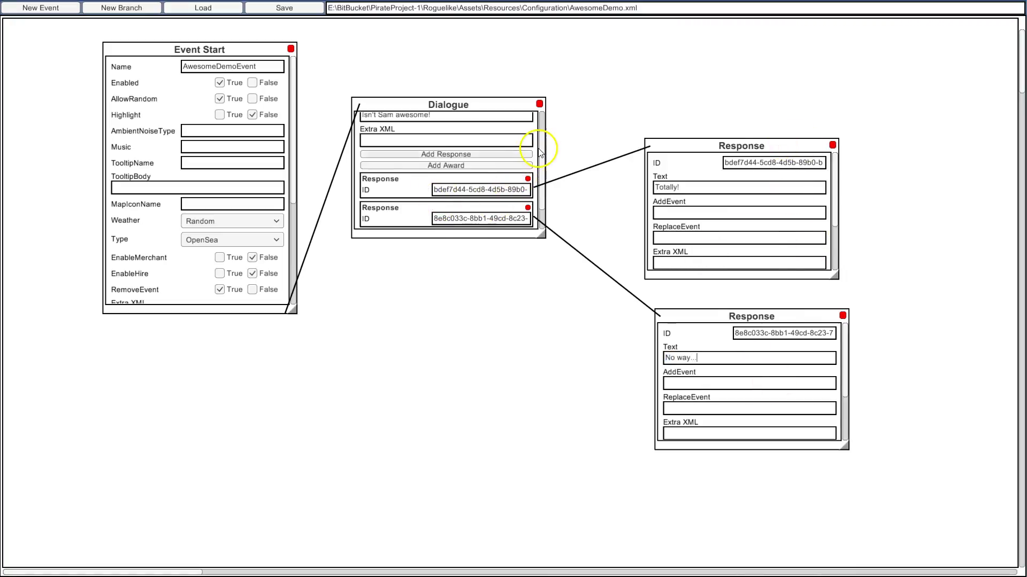
- Delete one character from the second response's ID in the Dialogue node to break its link
{"action": "left_click_drag", "start_coordinate": [543, 145], "coordinate": [546, 169]}
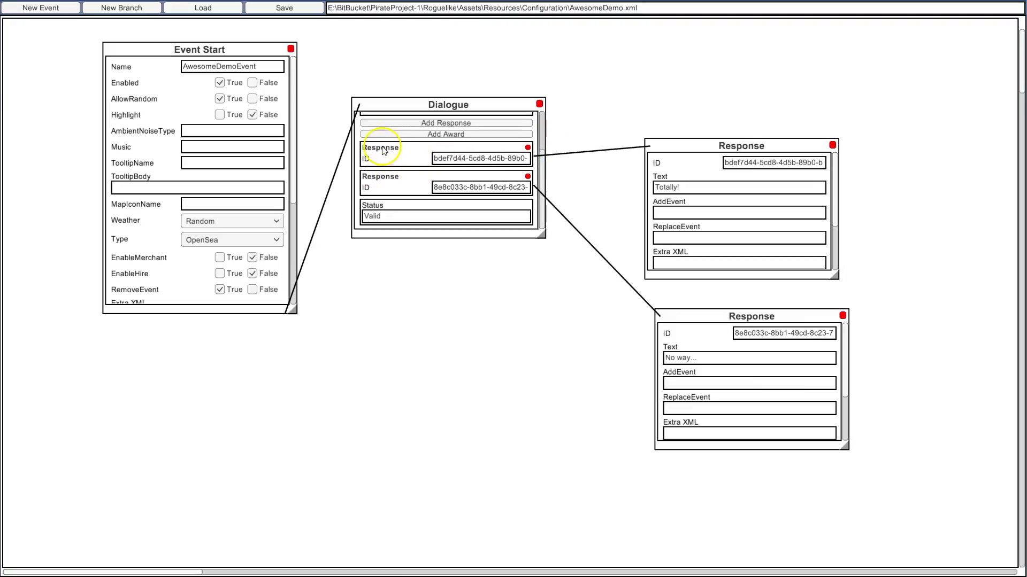
{"action": "left_click", "coordinate": [464, 187]}
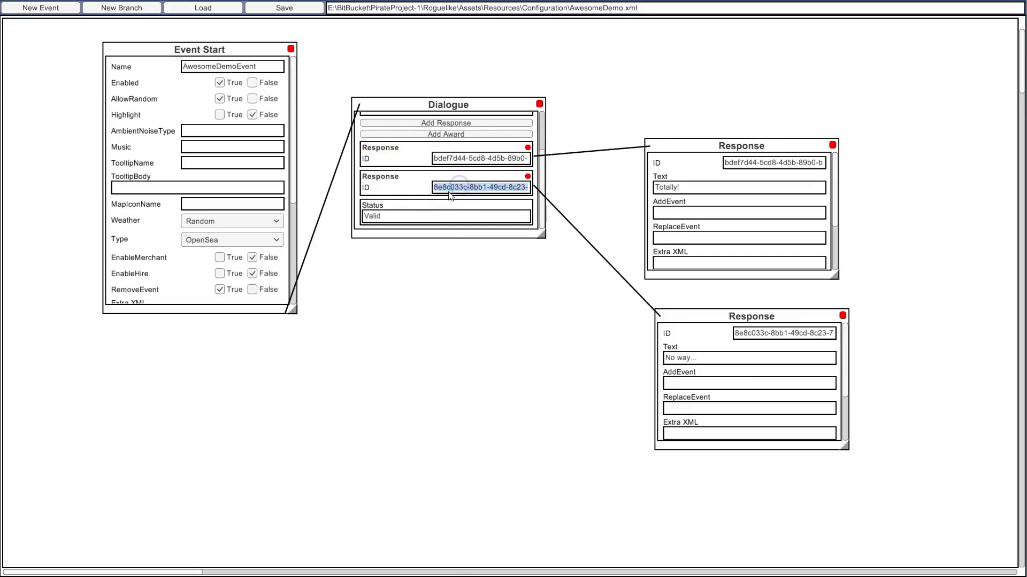
{"action": "left_click", "coordinate": [470, 189]}
{"action": "key", "text": "BackSpace"}
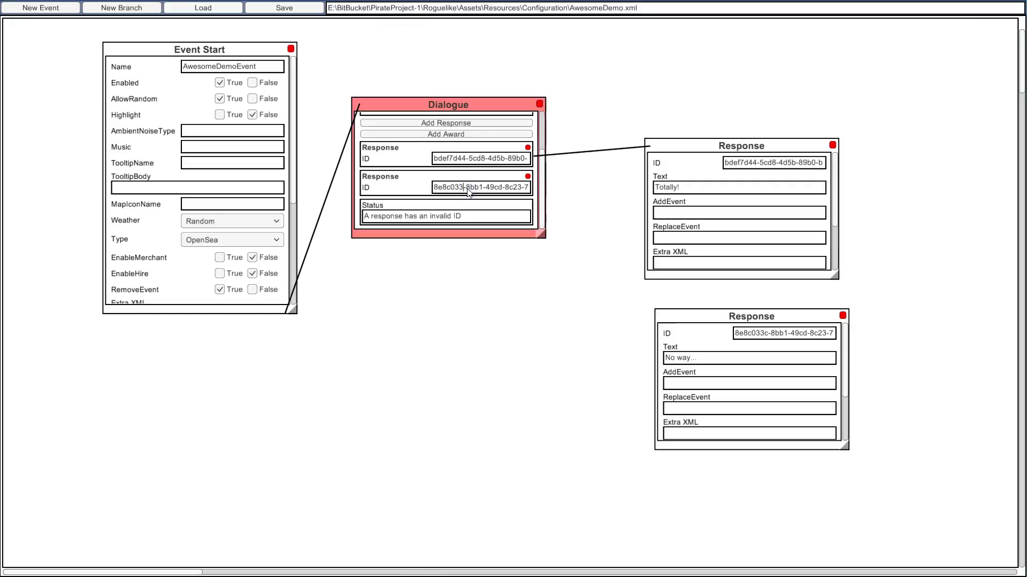
- Copy the ID of the "No way..." response node into the Dialogue node's second response ID to relink them
{"action": "left_click", "coordinate": [779, 333]}
{"action": "key", "text": "ctrl+c"}
{"action": "left_click", "coordinate": [513, 188]}
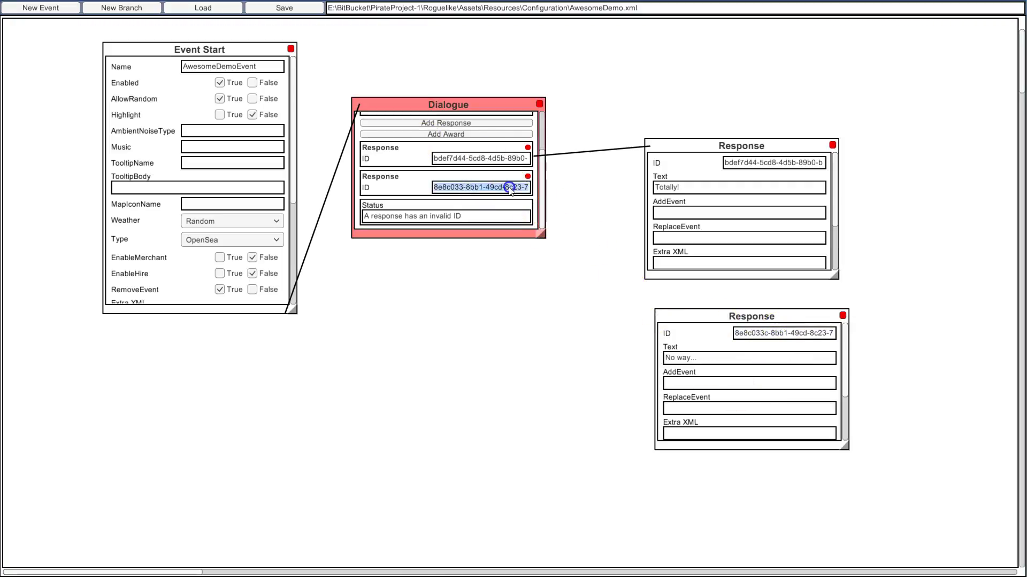
{"action": "key", "text": "ctrl+v"}
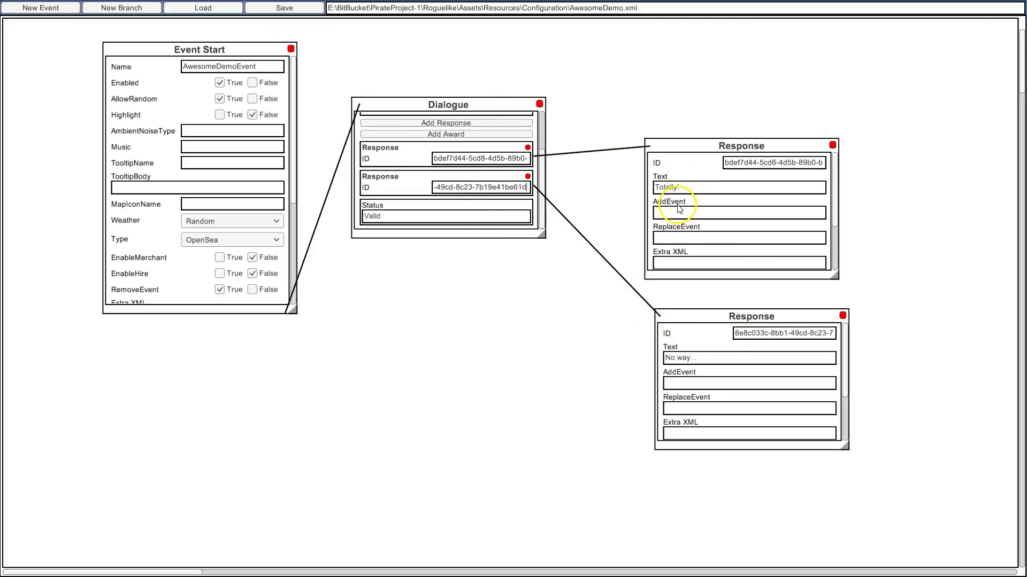
- Save the event to AwesomeDemo.xml and switch to the Unity editor
{"action": "left_click", "coordinate": [303, 9]}
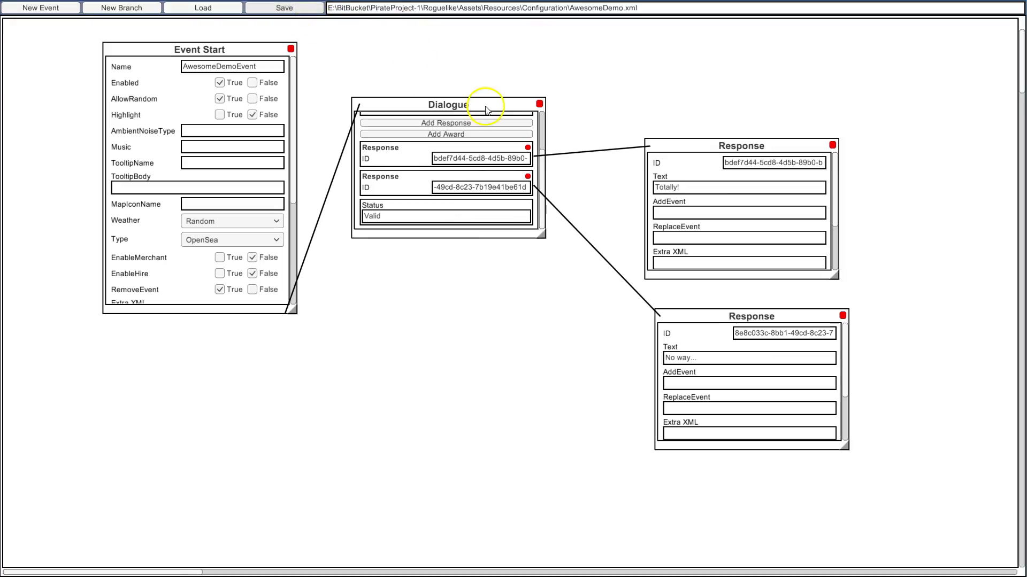
{"action": "key", "text": "alt+Tab"}
{"action": "key", "text": "alt+Tab"}
{"action": "key", "text": "alt+Tab"}
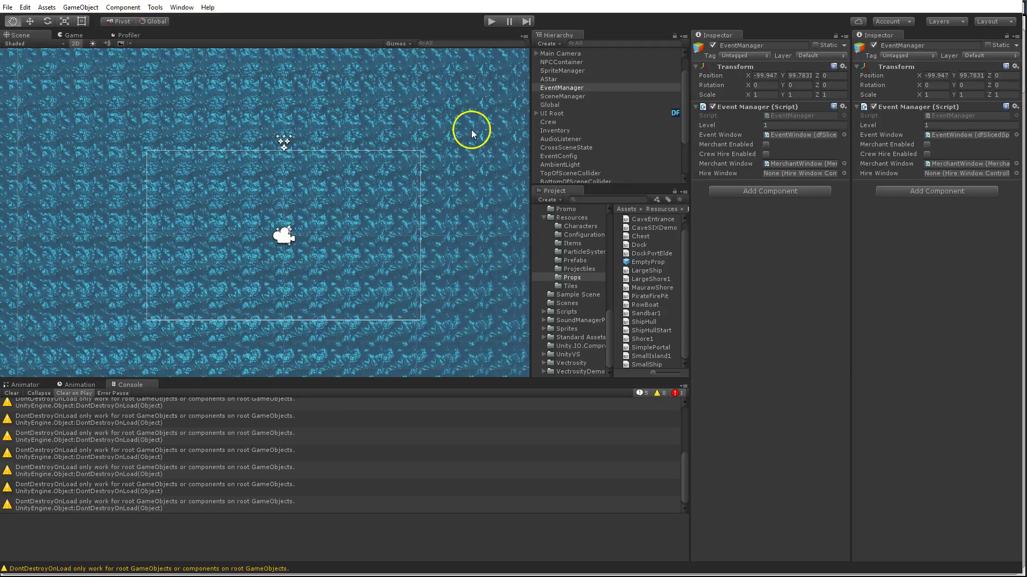
- Set the Event Name of the CrossSceneState object to AwesomeDemoEvent, copied from the Event Start node's name
{"action": "left_click", "coordinate": [567, 148]}
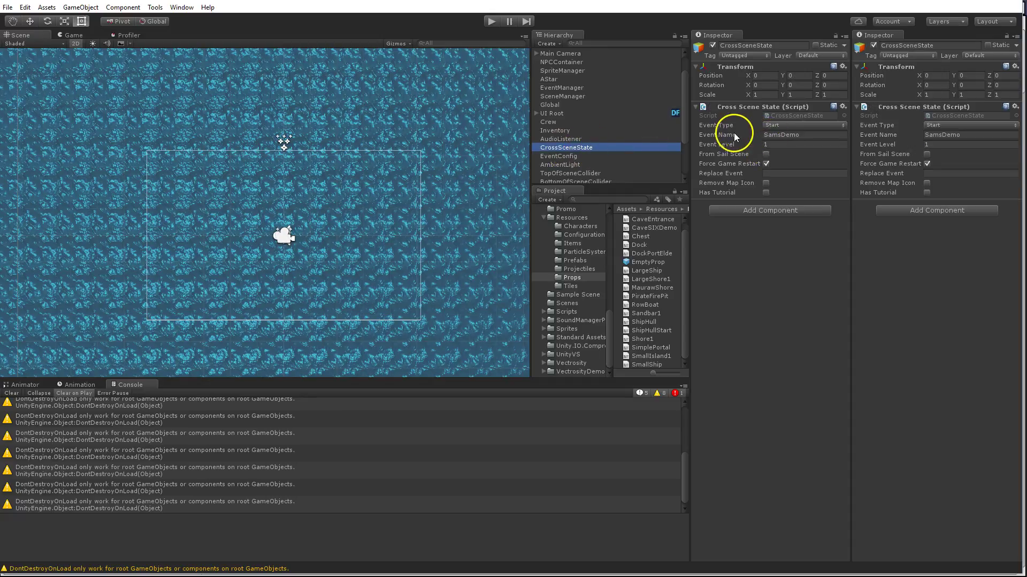
{"action": "left_click", "coordinate": [784, 134]}
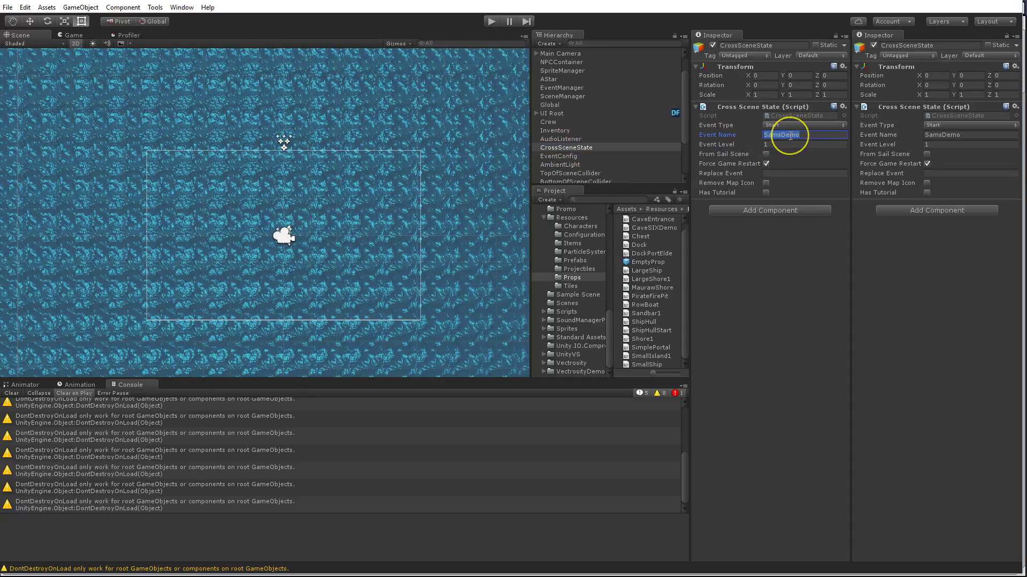
{"action": "key", "text": "super+Tab"}
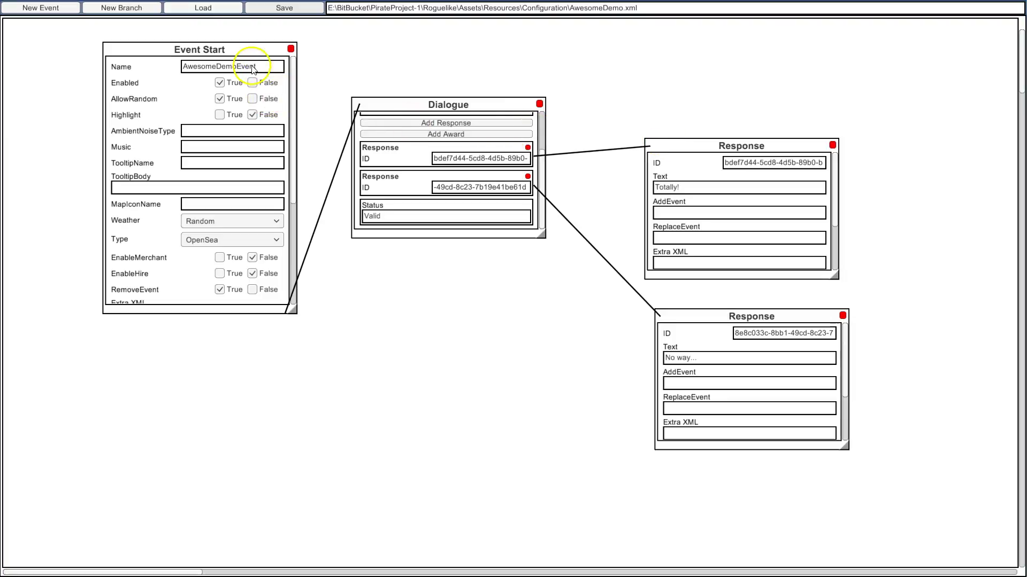
{"action": "left_click", "coordinate": [253, 66]}
{"action": "key", "text": "ctrl+c"}
{"action": "key", "text": "alt+Tab"}
{"action": "double_click", "coordinate": [782, 134]}
{"action": "key", "text": "ctrl+v"}
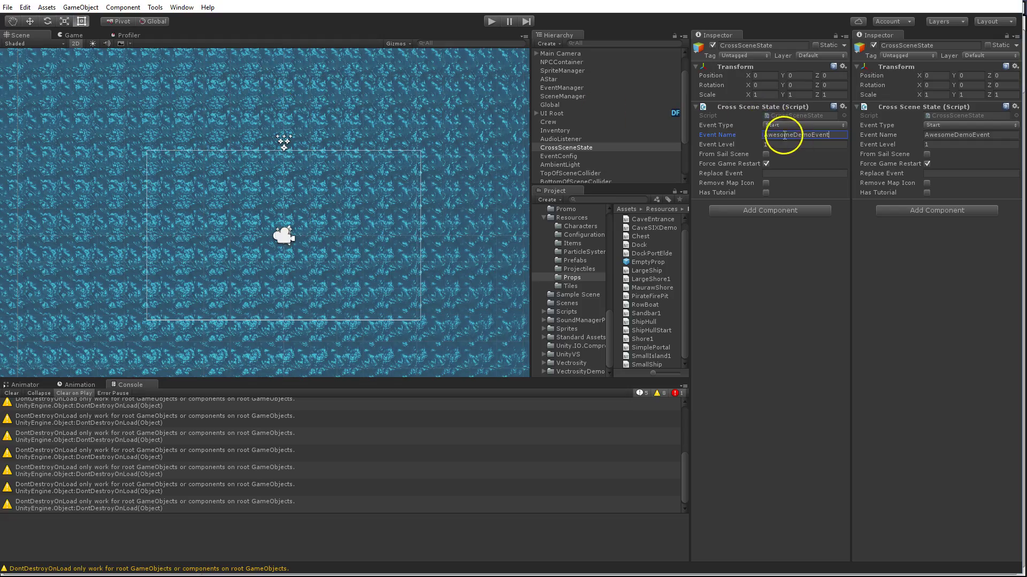
- Run the game to test the event, answer the dialogue with "No way..." and stop play mode
{"action": "left_click", "coordinate": [486, 21]}
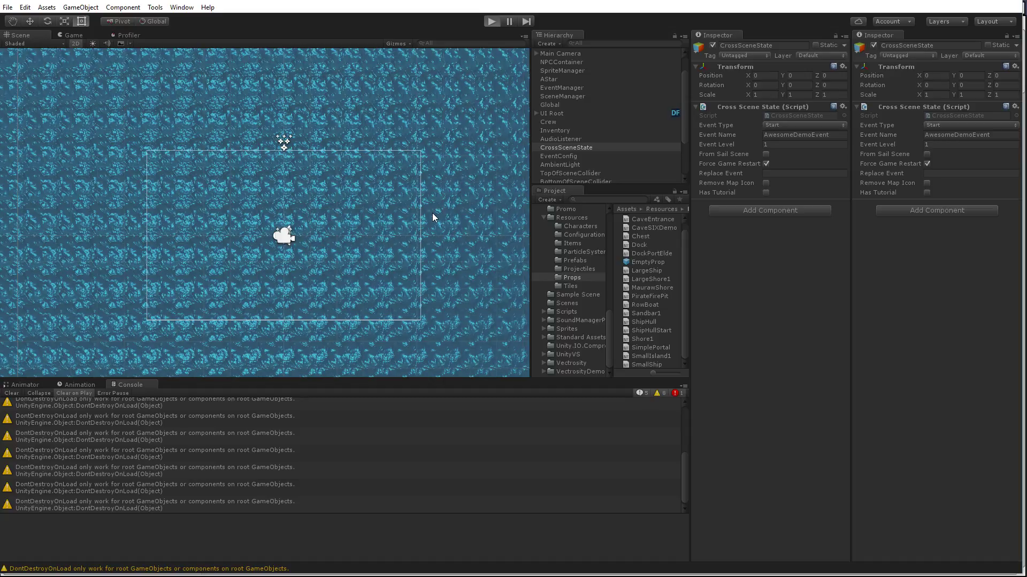
{"action": "left_click", "coordinate": [193, 162]}
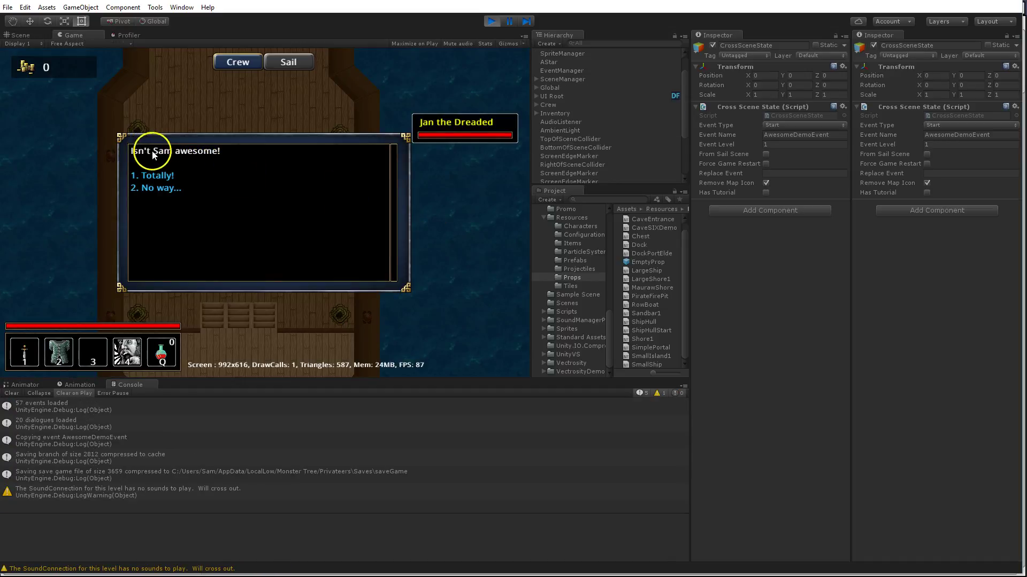
{"action": "left_click", "coordinate": [159, 189]}
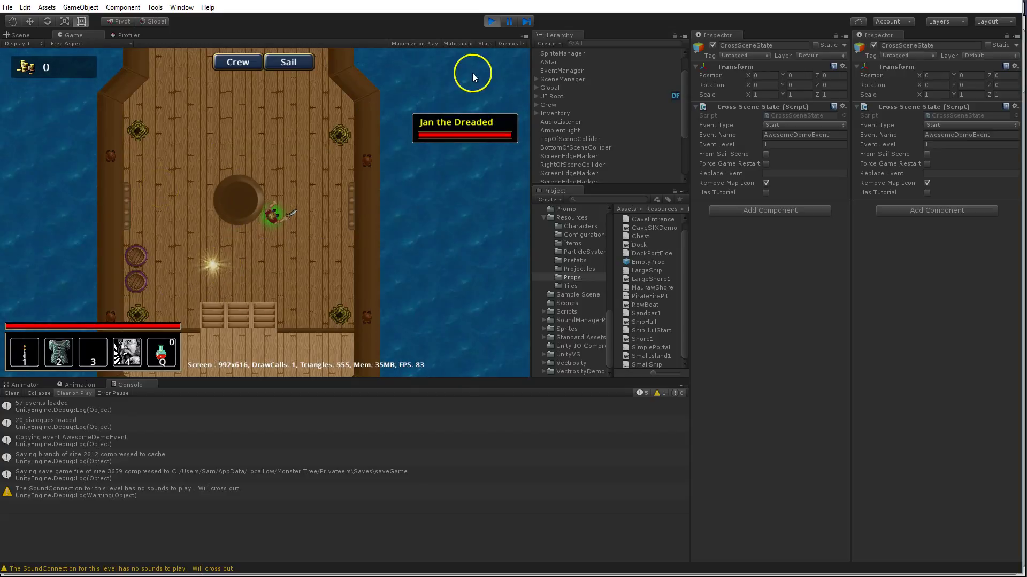
{"action": "left_click", "coordinate": [492, 22]}
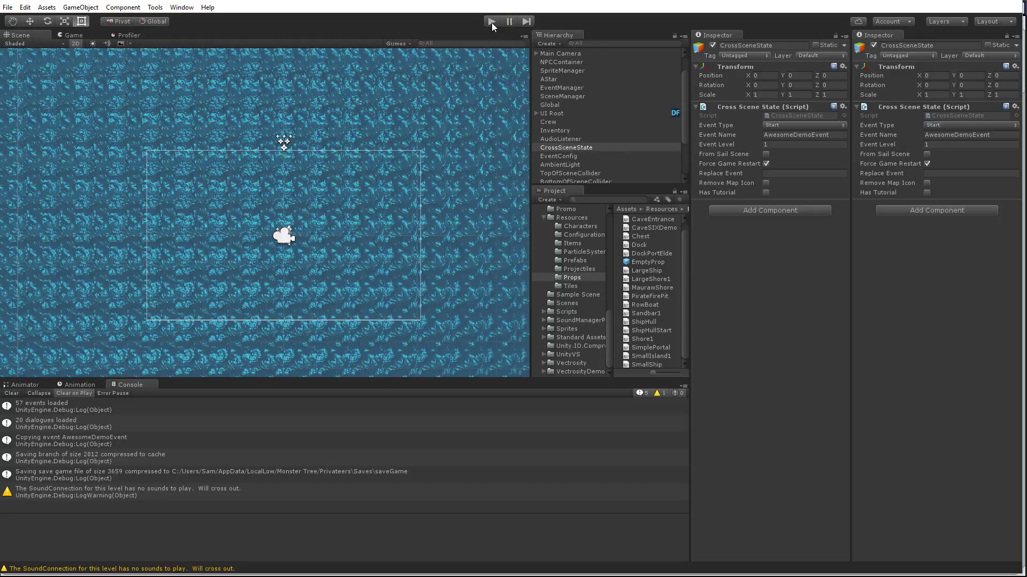
- Switch back to the event editor and set the event's TooltipName to "Pirate Den" and its TooltipBody to "Beware!"
{"action": "key", "text": "alt+Tab"}
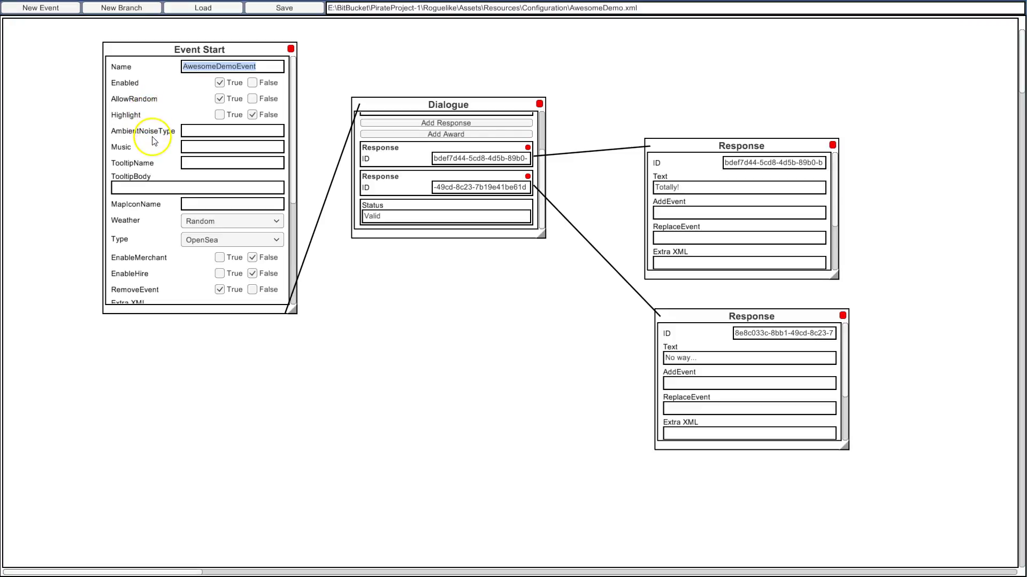
{"action": "left_click", "coordinate": [191, 132]}
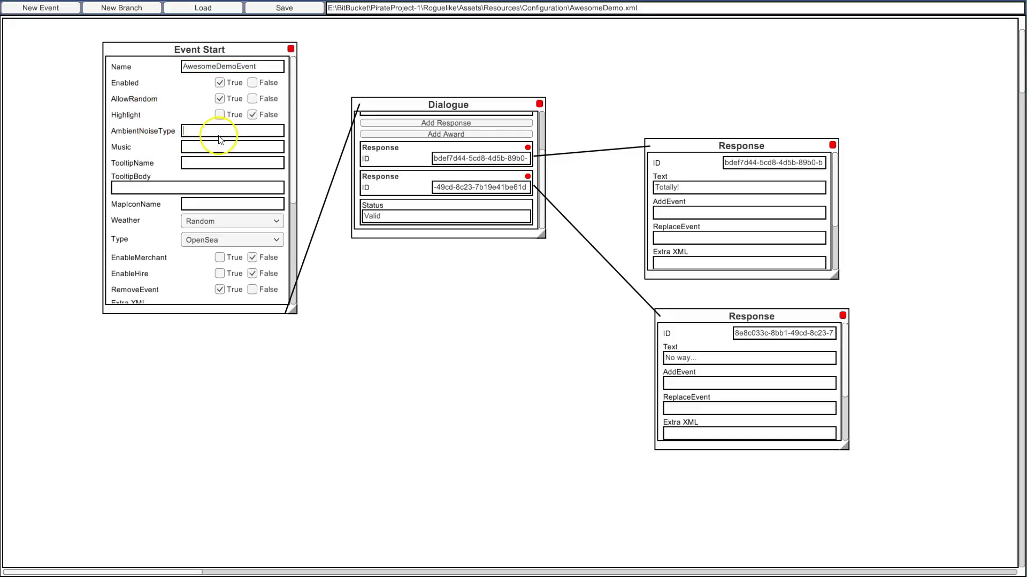
{"action": "left_click", "coordinate": [188, 147]}
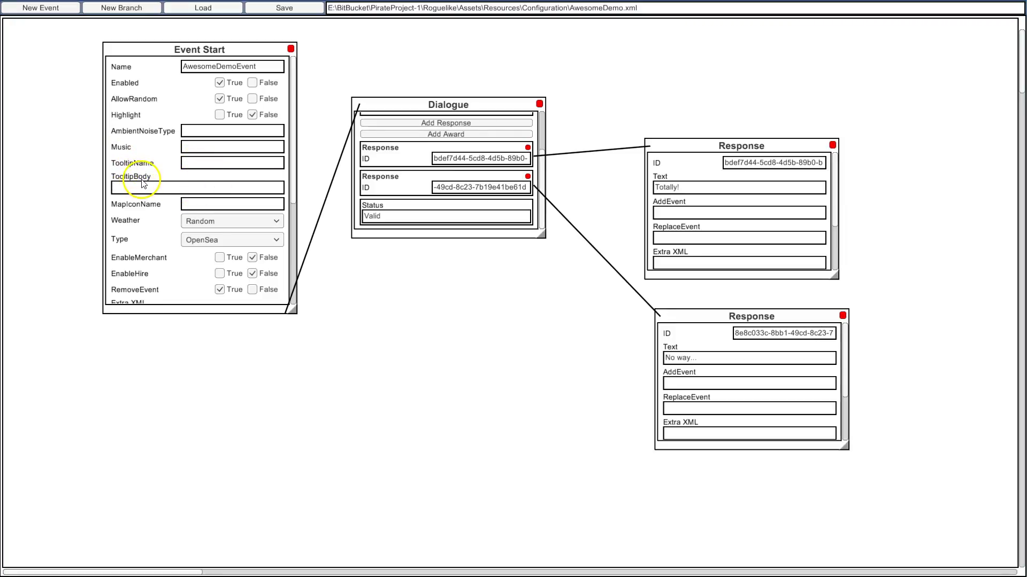
{"action": "left_click", "coordinate": [190, 163]}
{"action": "left_click", "coordinate": [203, 188]}
{"action": "type", "text": "Beware!"}
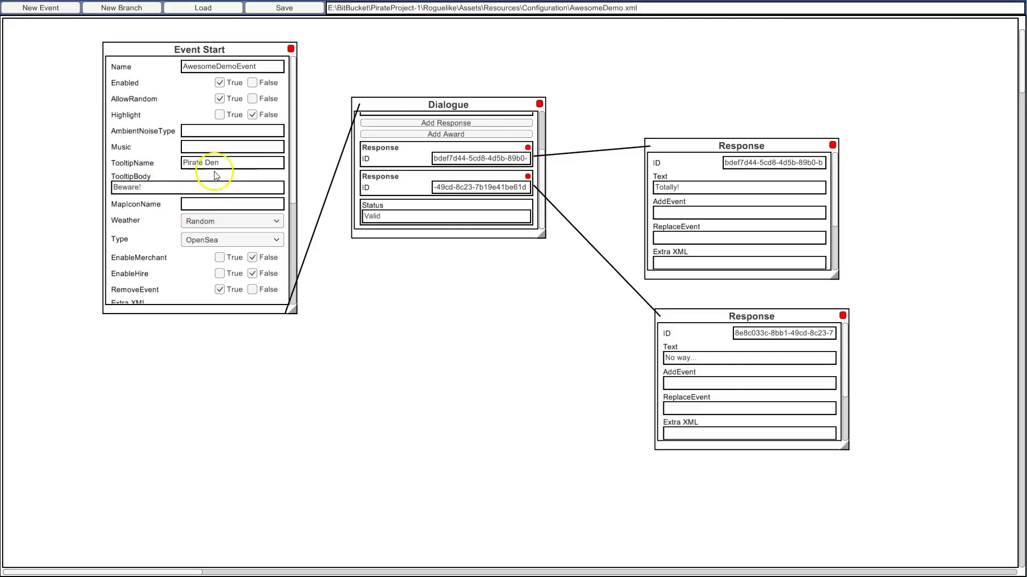
- Set the event's Weather to Sunset and look through the available event types without changing the type
{"action": "left_click_drag", "start_coordinate": [294, 185], "coordinate": [295, 196]}
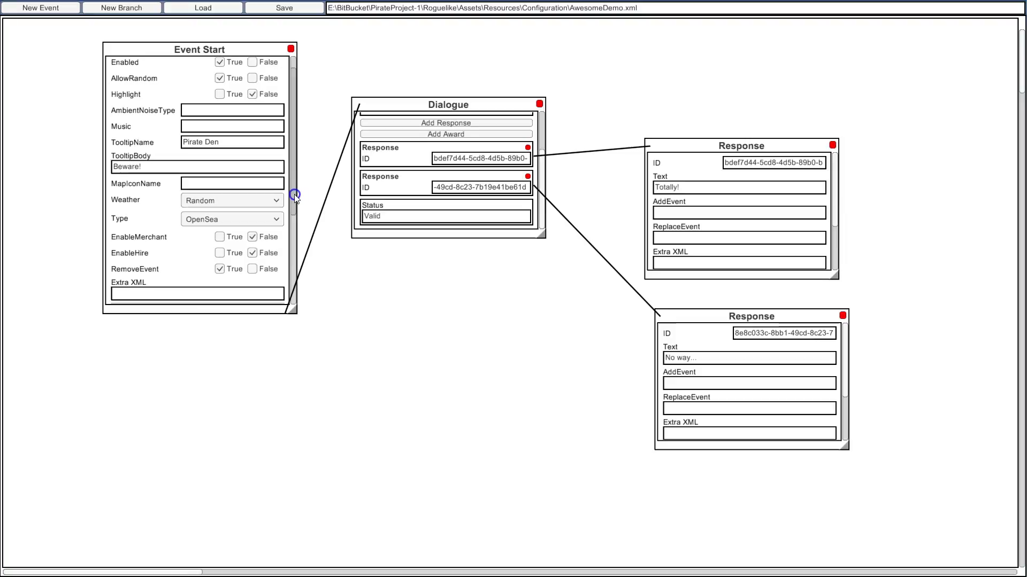
{"action": "left_click", "coordinate": [271, 195]}
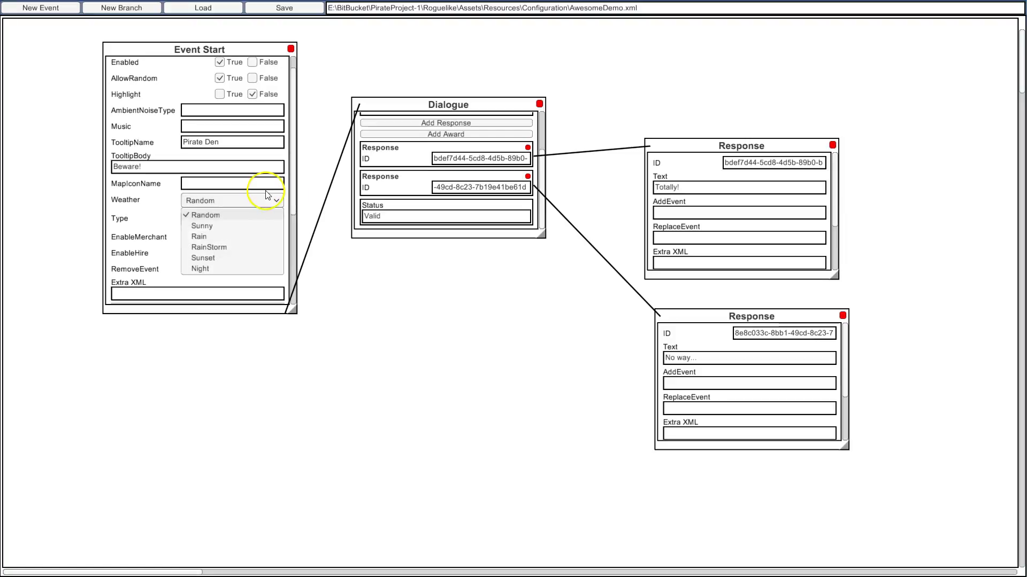
{"action": "left_click", "coordinate": [210, 259]}
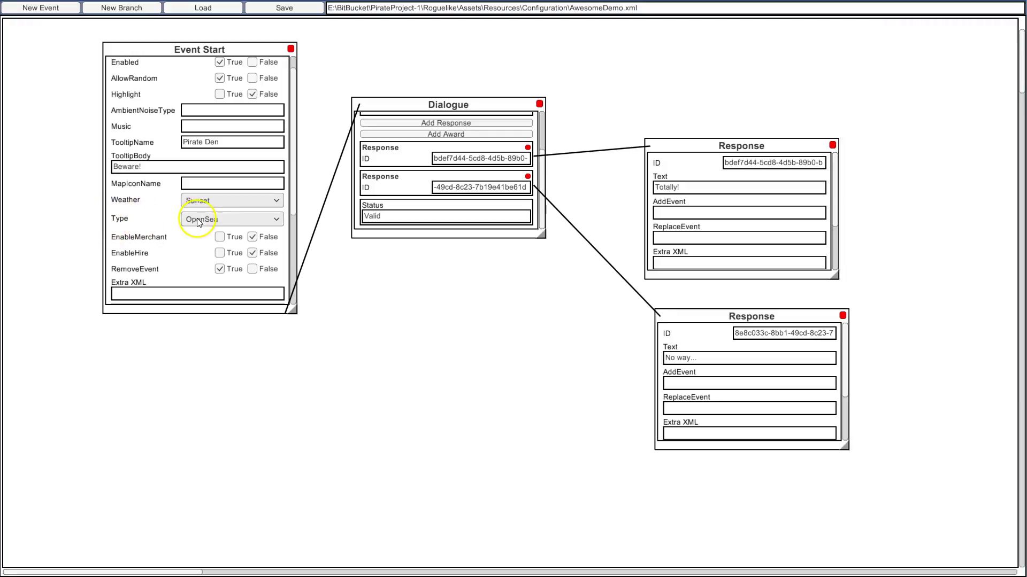
{"action": "left_click", "coordinate": [233, 224]}
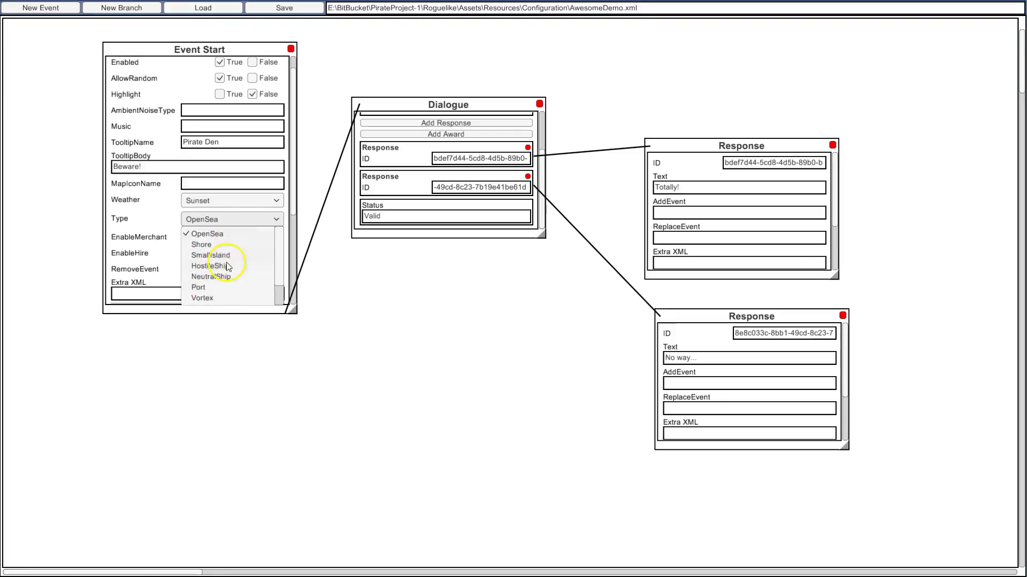
{"action": "left_click", "coordinate": [142, 224]}
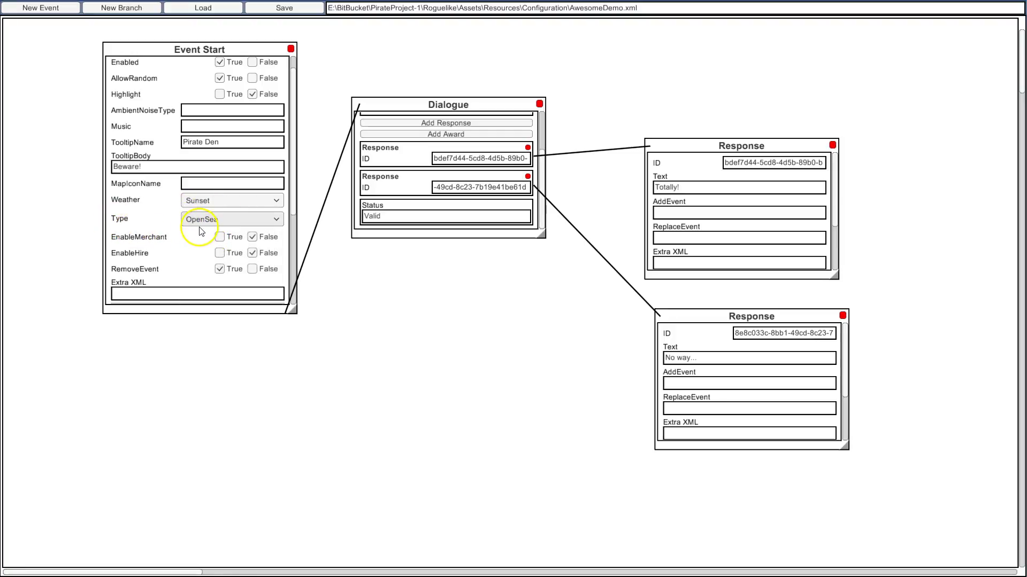
- Set the event's Scene Location name to Shore1, turn AddReturnPortal to False and save the event
{"action": "left_click_drag", "start_coordinate": [293, 201], "coordinate": [293, 234]}
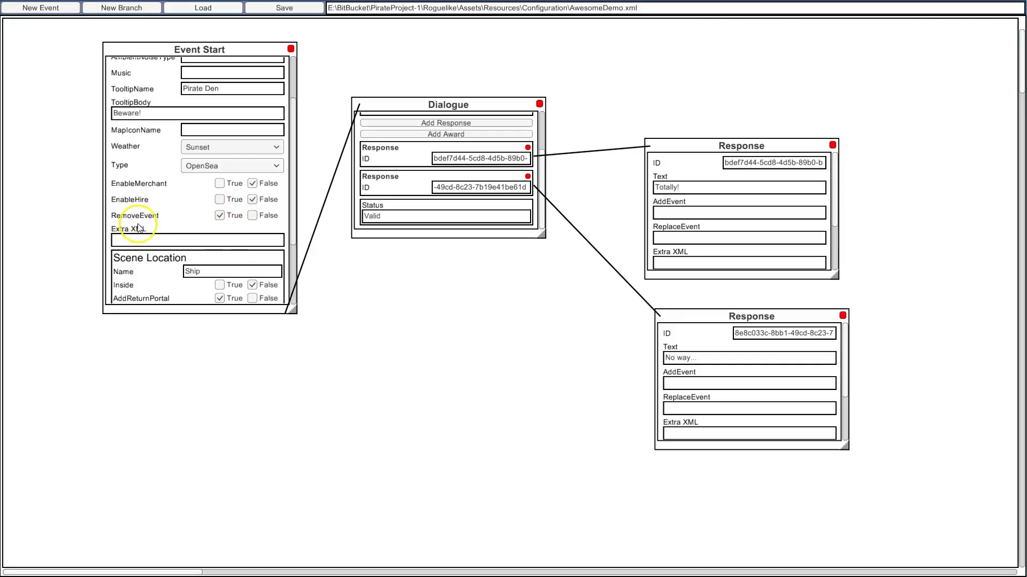
{"action": "left_click_drag", "start_coordinate": [295, 204], "coordinate": [293, 245]}
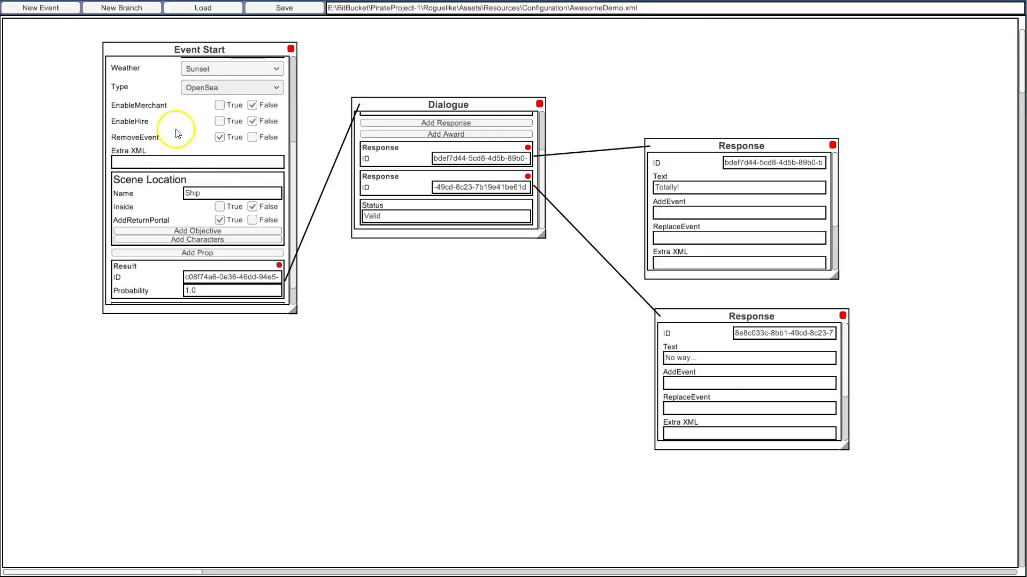
{"action": "left_click", "coordinate": [295, 153]}
{"action": "left_click_drag", "start_coordinate": [295, 153], "coordinate": [296, 167]}
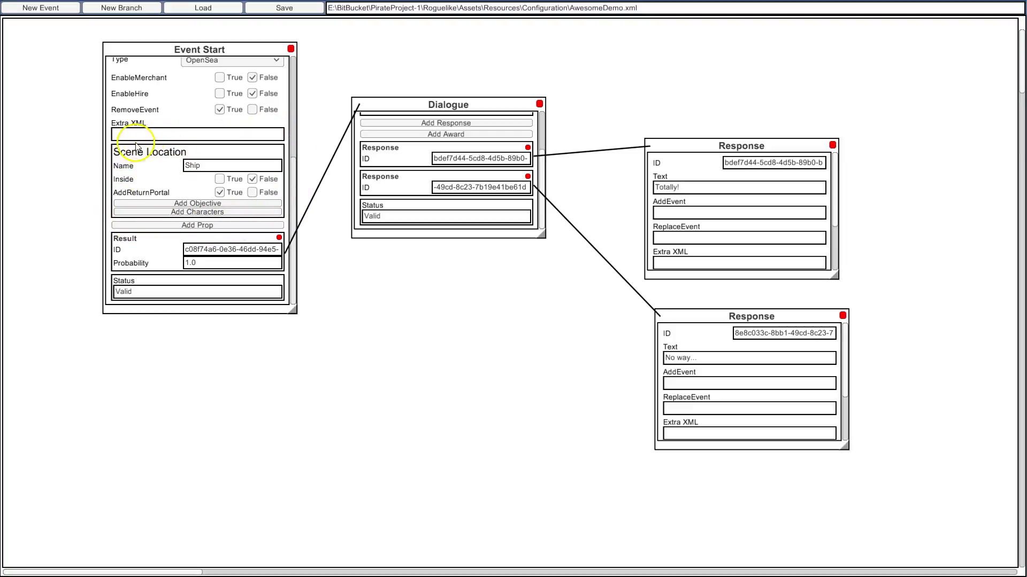
{"action": "double_click", "coordinate": [223, 167]}
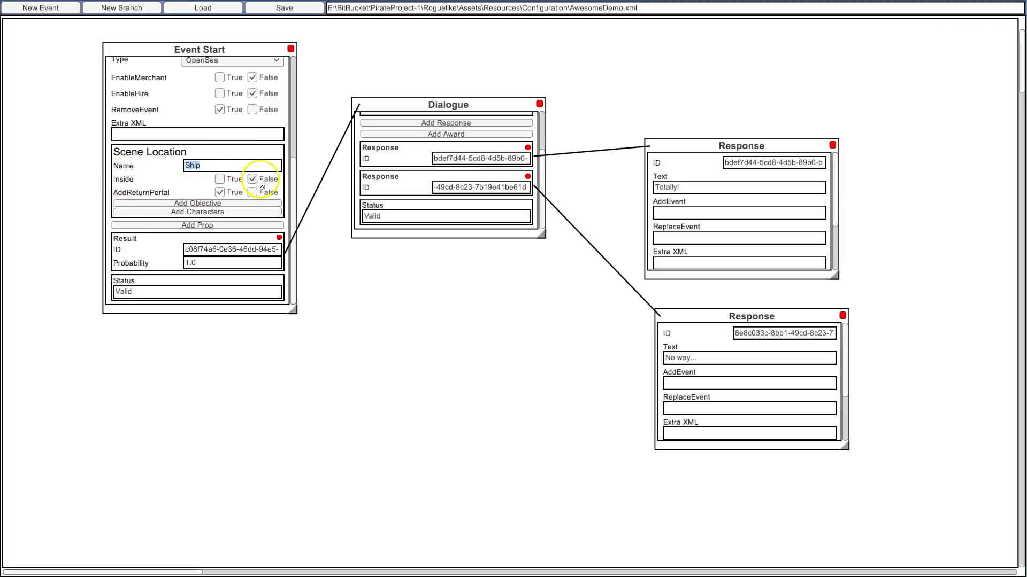
{"action": "left_click", "coordinate": [252, 193]}
{"action": "double_click", "coordinate": [208, 166]}
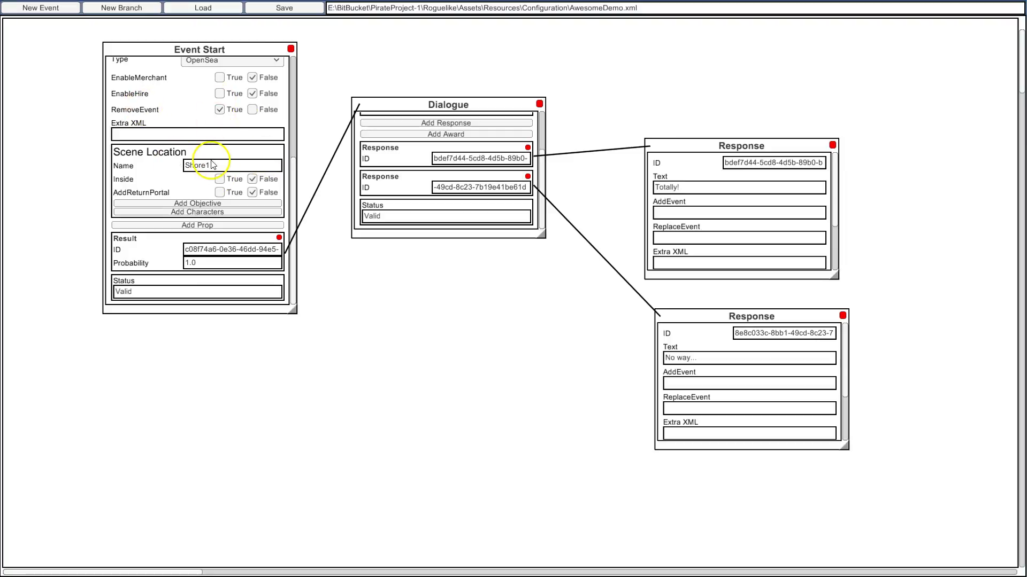
{"action": "left_click", "coordinate": [289, 8]}
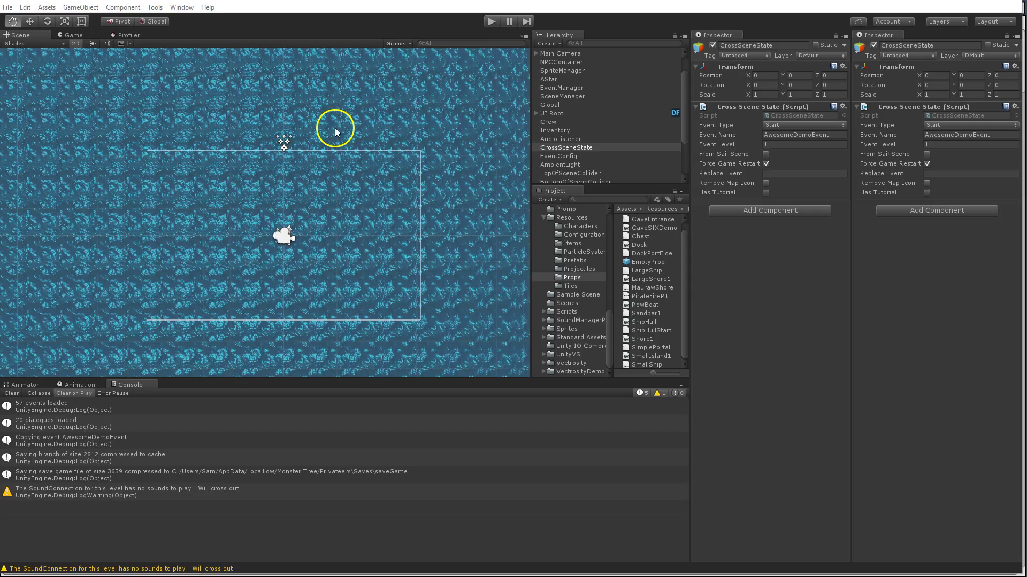
- Run the game in Unity, answer the dialogue with "Totally!", walk around the shore scene and stop play mode
{"action": "left_click", "coordinate": [485, 24]}
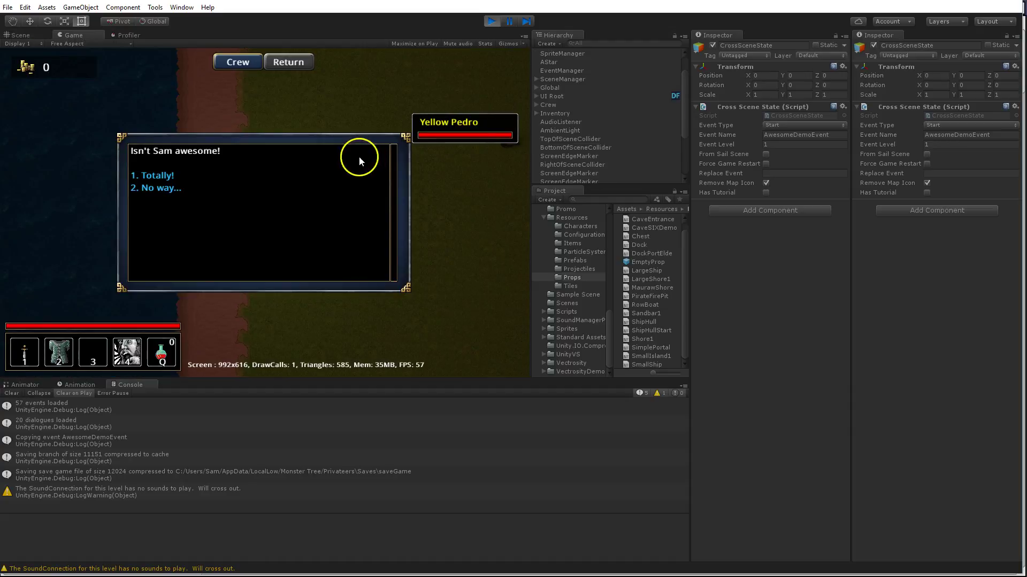
{"action": "left_click", "coordinate": [156, 175]}
{"action": "key", "text": "w"}
{"action": "key", "text": "d"}
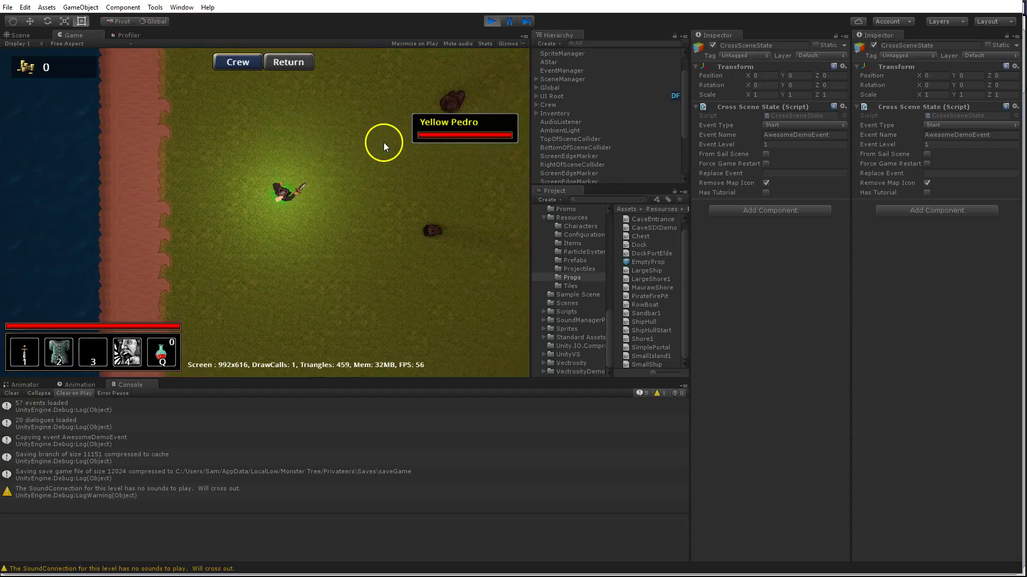
{"action": "key", "text": "s"}
{"action": "key", "text": "a"}
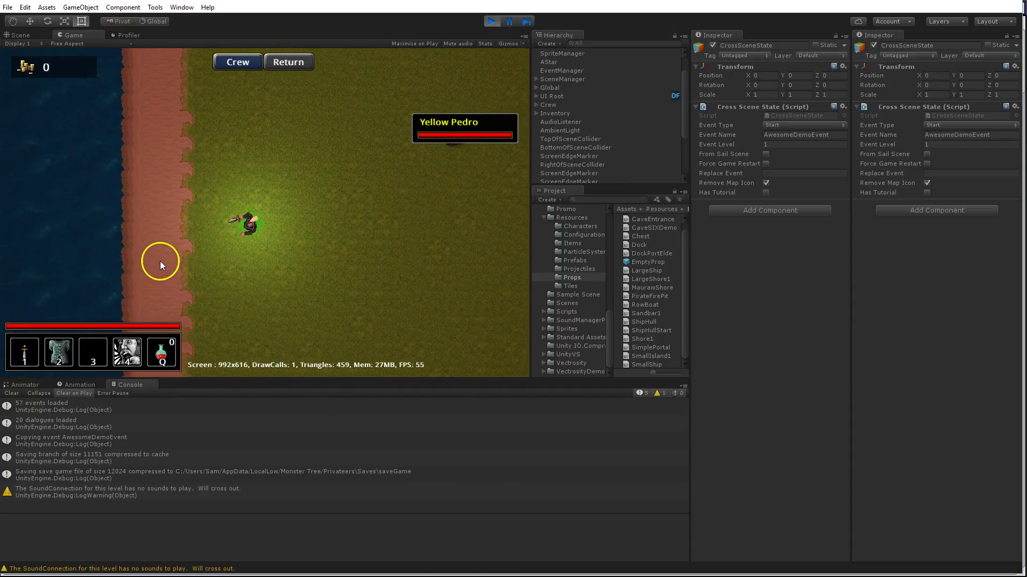
{"action": "left_click", "coordinate": [493, 22]}
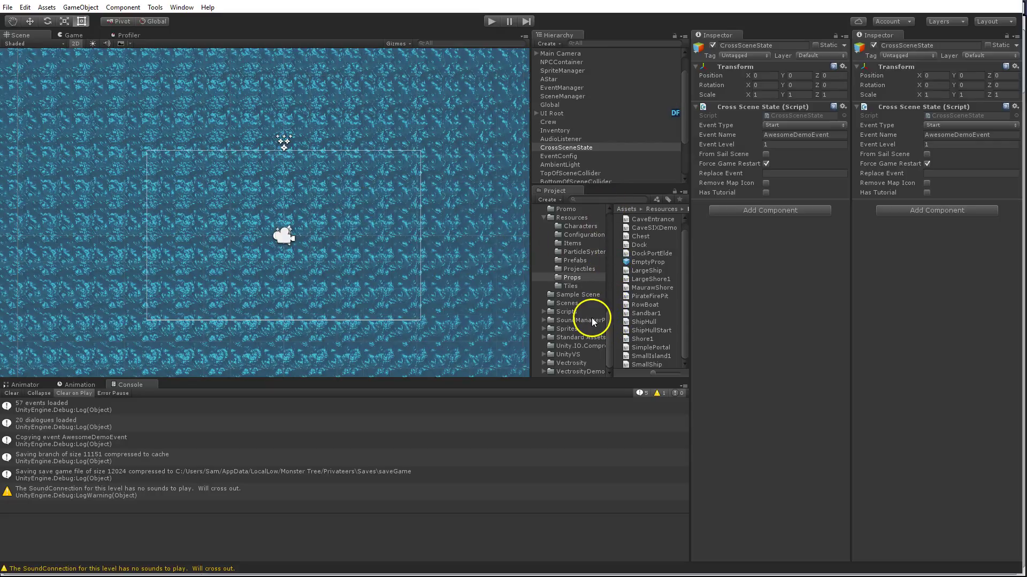
- Inspect the AwesomeDemo file's XML in the Configuration folder and look through the available scene files in the Props folder
{"action": "left_click", "coordinate": [577, 235]}
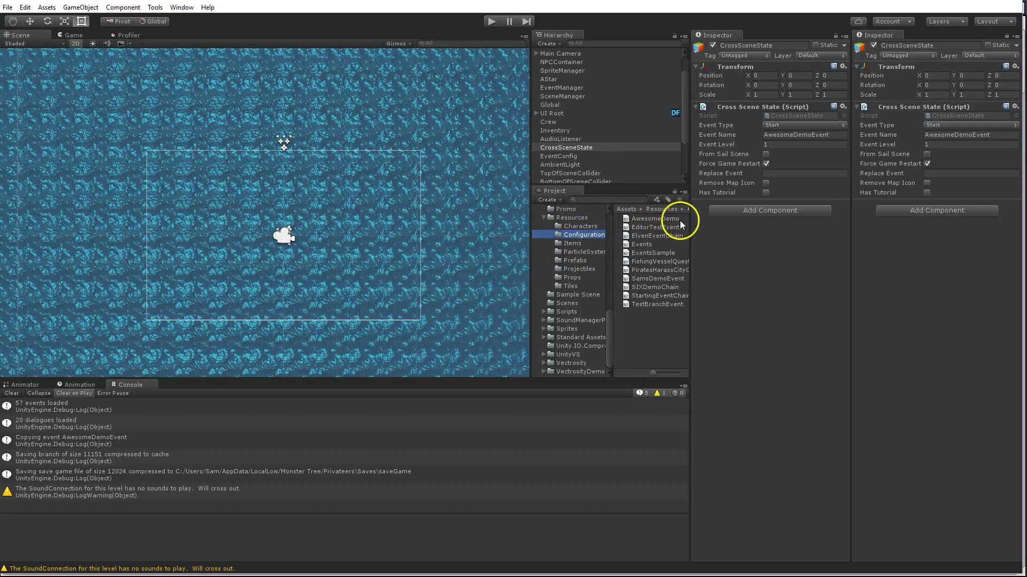
{"action": "left_click", "coordinate": [645, 219]}
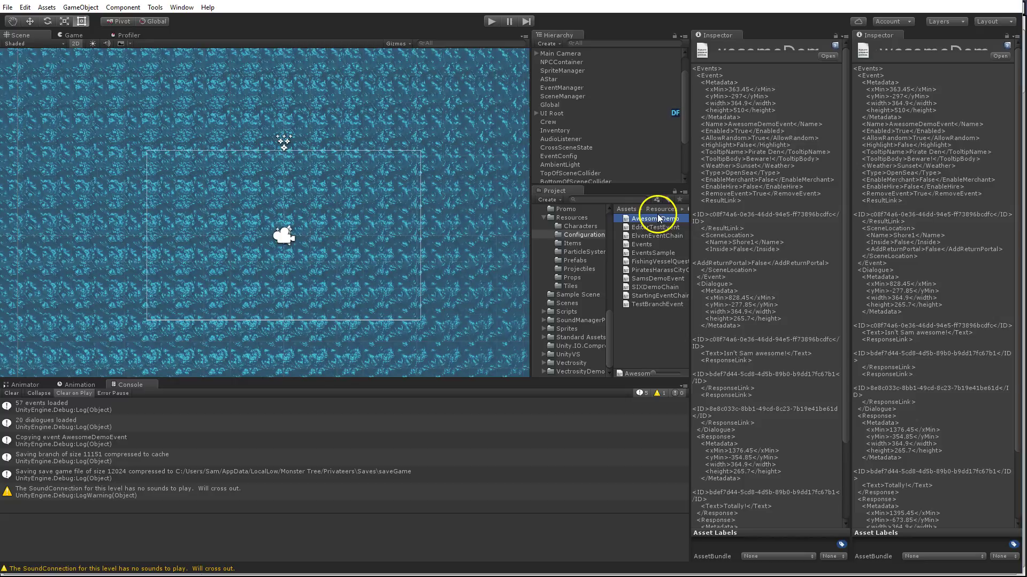
{"action": "left_click", "coordinate": [568, 278]}
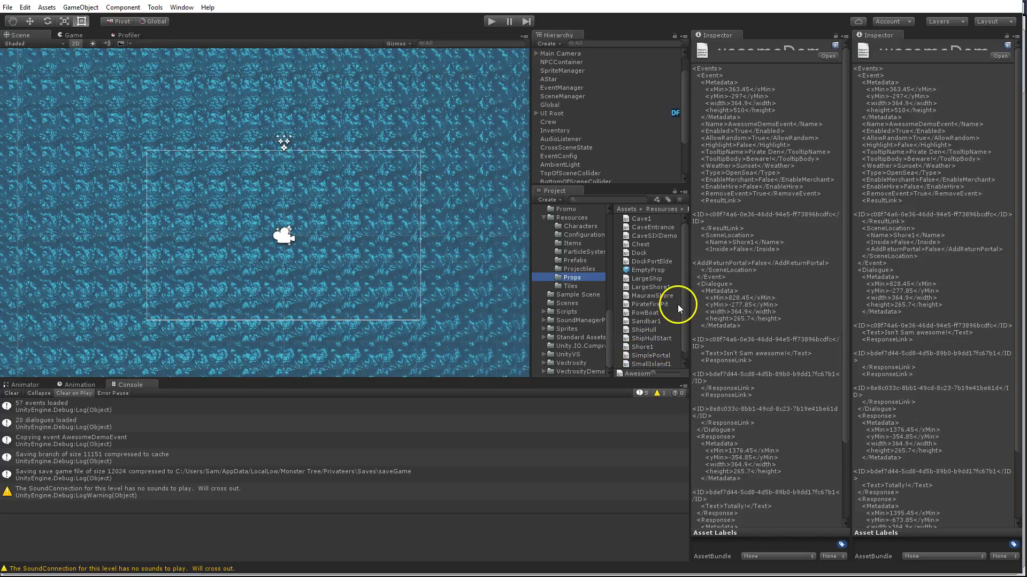
{"action": "left_click_drag", "start_coordinate": [684, 303], "coordinate": [686, 325]}
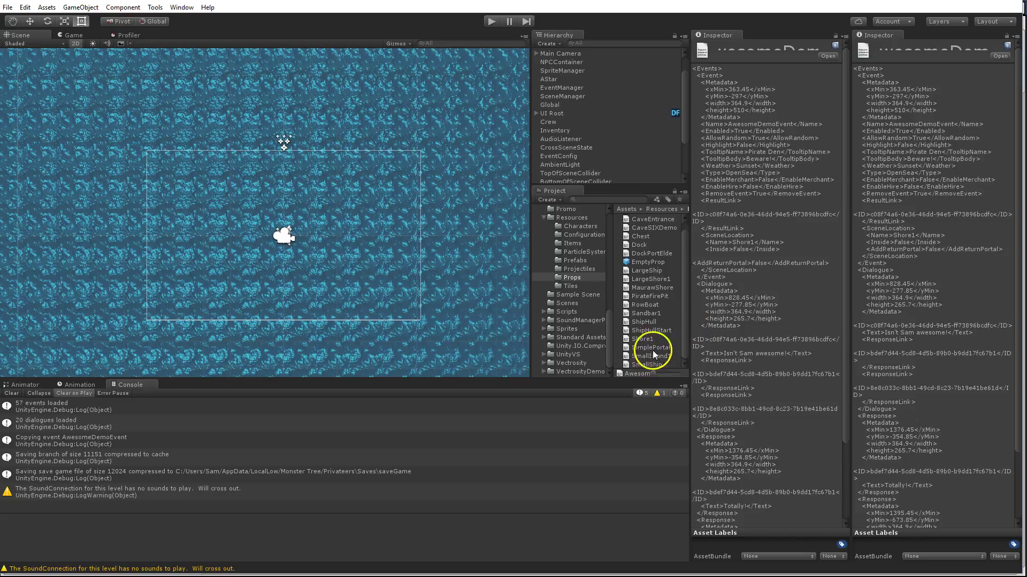
{"action": "left_click_drag", "start_coordinate": [683, 286], "coordinate": [683, 259]}
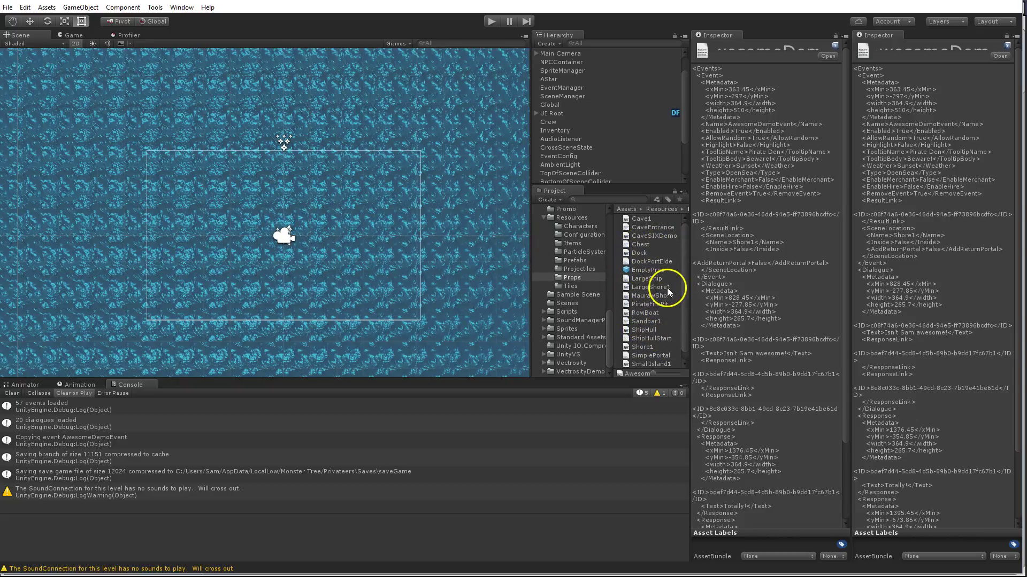
- Switch back to the event editor and change the Scene Location name to Ship and back to Shore1
{"action": "key", "text": "alt+Tab"}
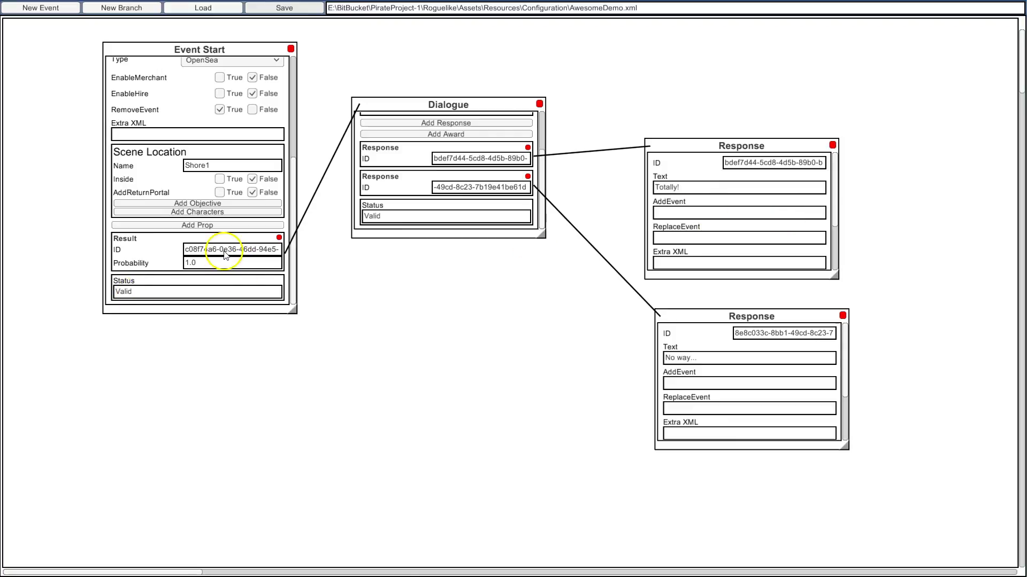
{"action": "left_click", "coordinate": [233, 166]}
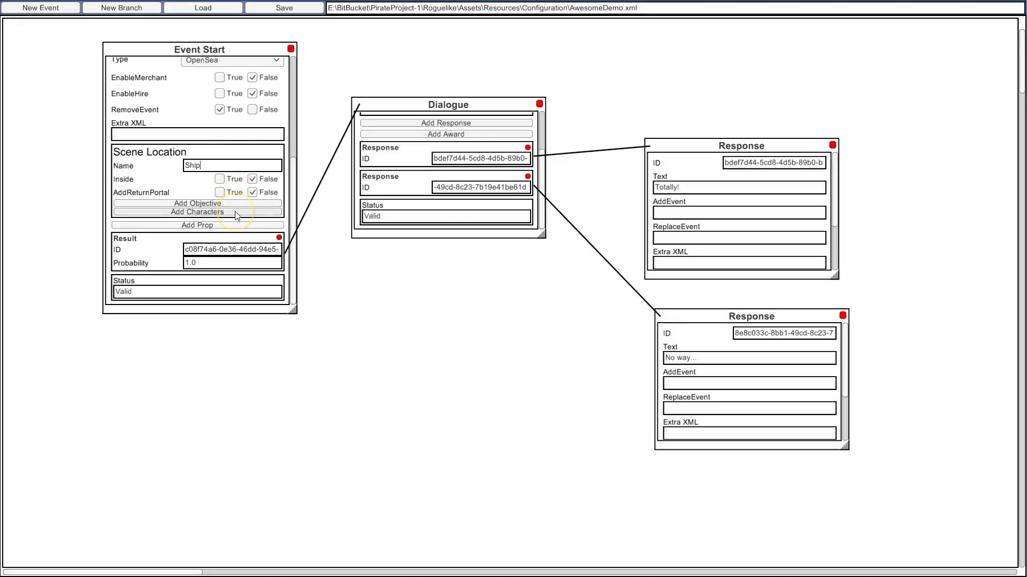
{"action": "left_click_drag", "start_coordinate": [222, 167], "coordinate": [148, 175]}
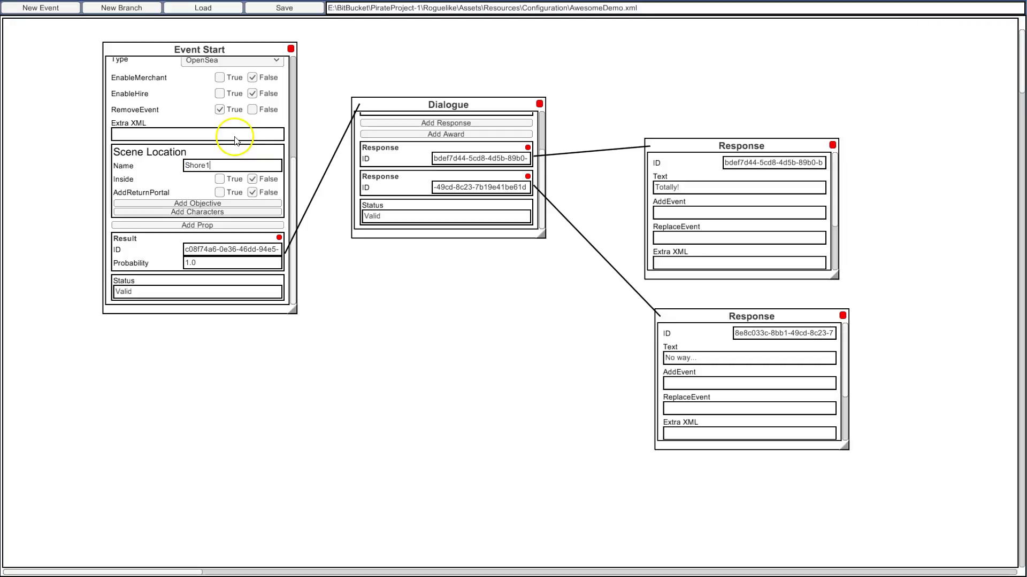
- Add a Chest objective to the Scene Location with GoldStacks 3 and RandomItems 3, and save the event
{"action": "left_click", "coordinate": [218, 204]}
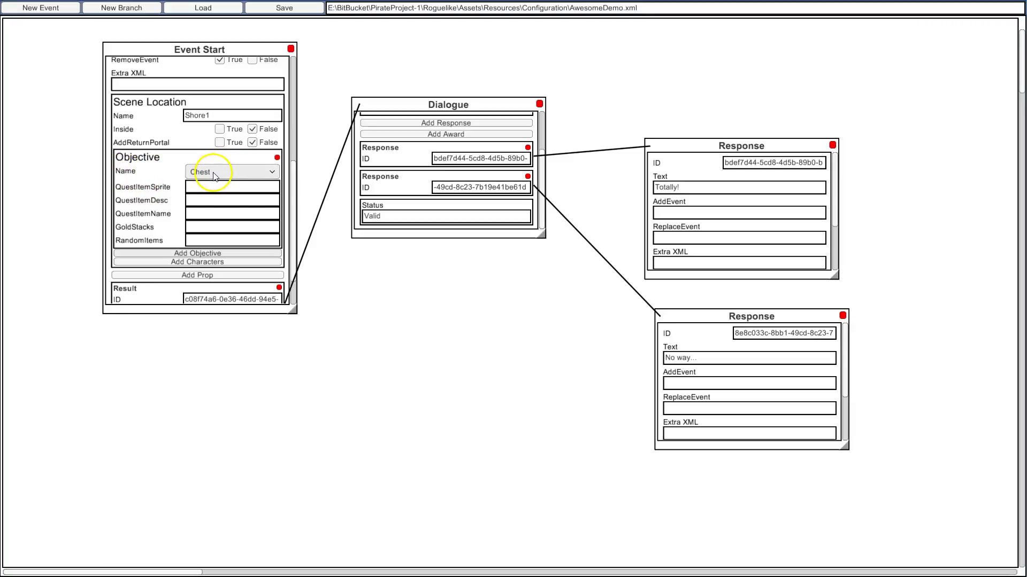
{"action": "left_click", "coordinate": [198, 227]}
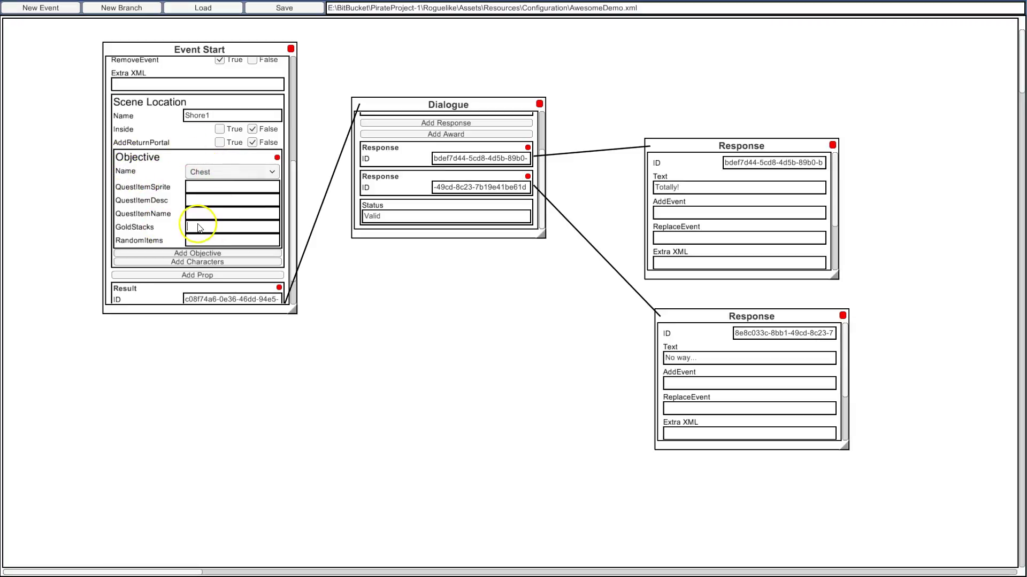
{"action": "left_click", "coordinate": [198, 241]}
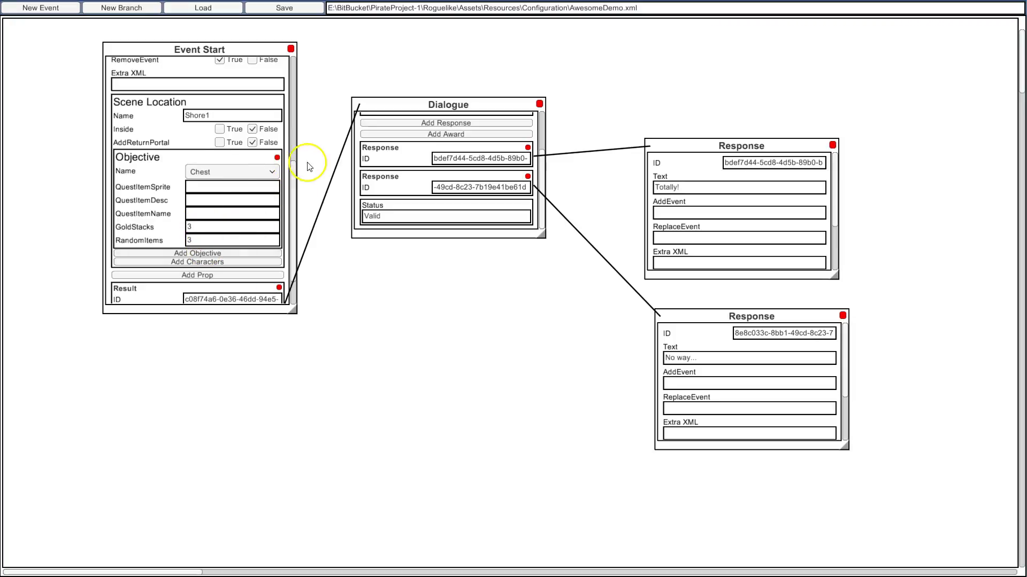
{"action": "left_click", "coordinate": [279, 10]}
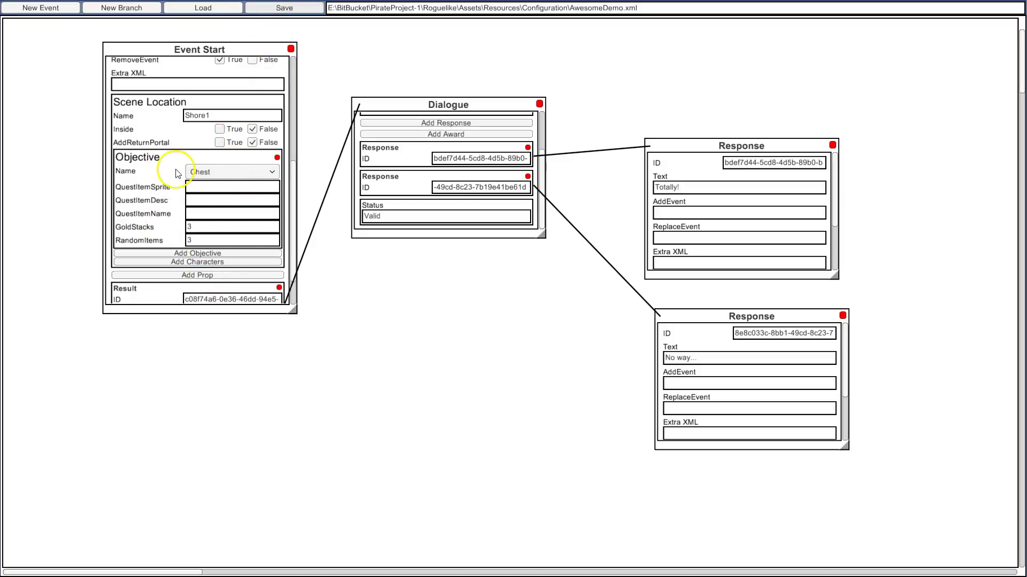
- Add characters of type Native to the Scene Location with CountMin 3 and CountMax 5
{"action": "left_click", "coordinate": [169, 262]}
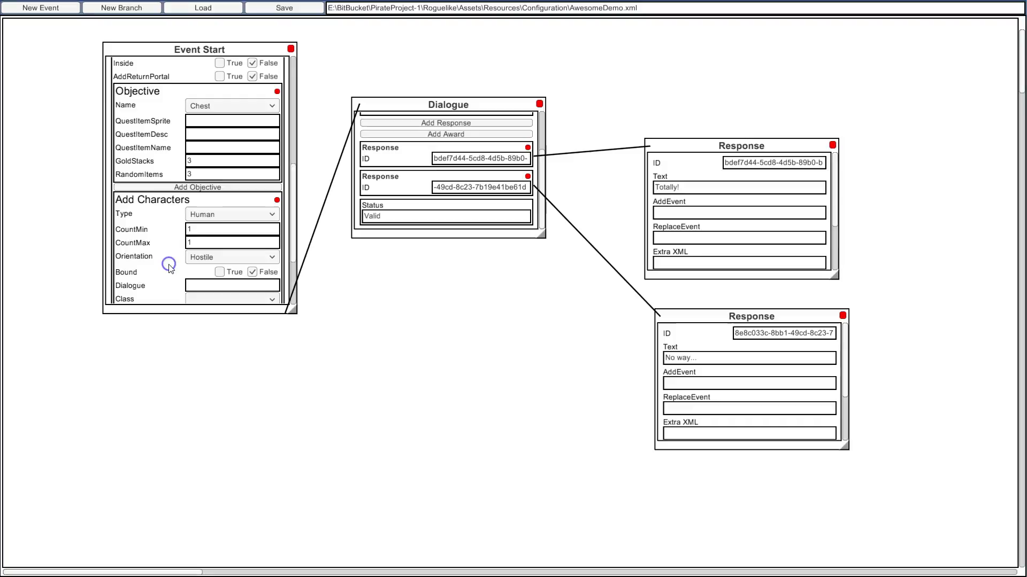
{"action": "left_click", "coordinate": [213, 231]}
{"action": "left_click", "coordinate": [222, 215]}
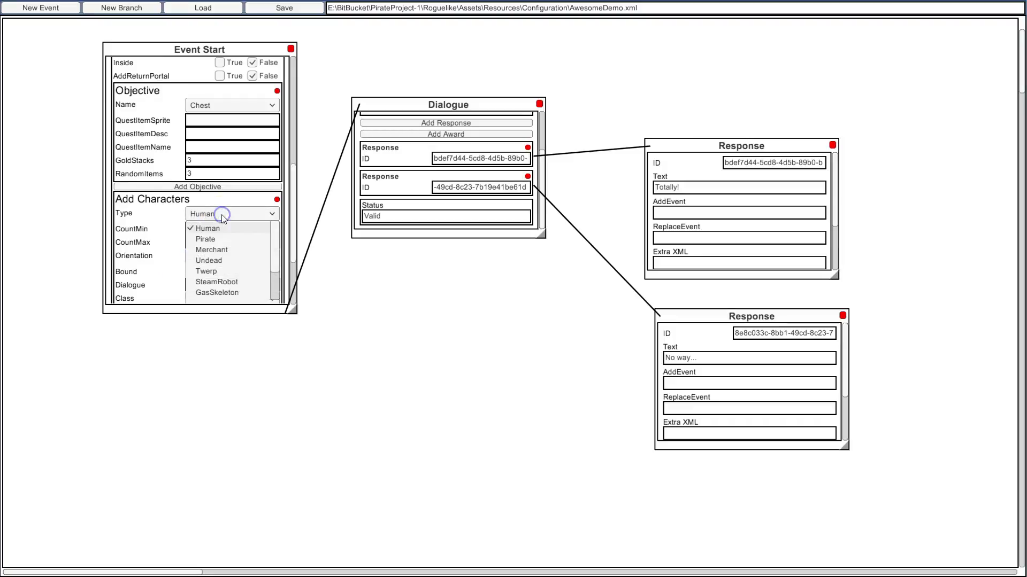
{"action": "scroll", "coordinate": [268, 267], "scroll_direction": "down", "scroll_amount": 5}
{"action": "left_click", "coordinate": [236, 274]}
{"action": "left_click_drag", "start_coordinate": [201, 231], "coordinate": [181, 229]}
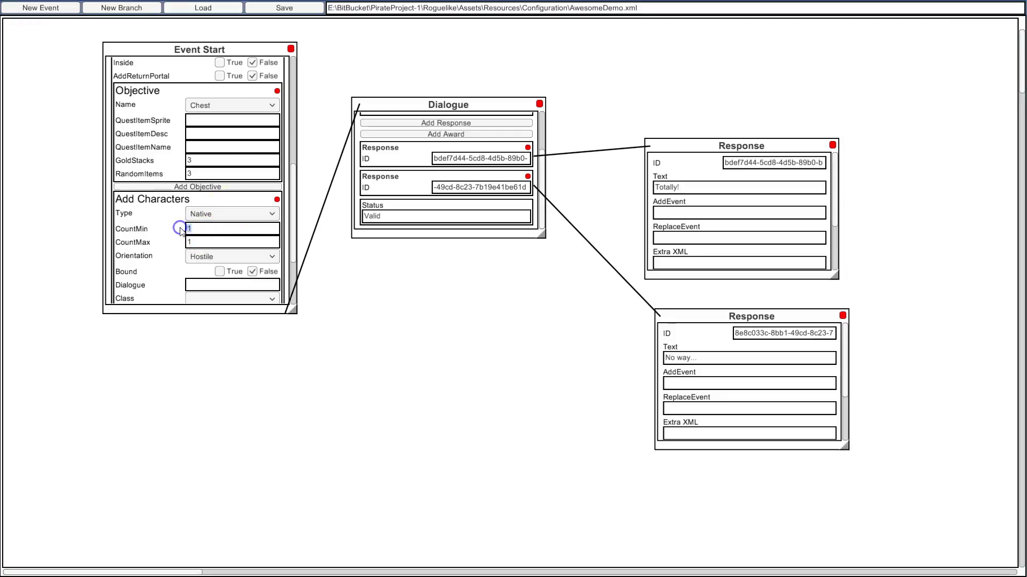
{"action": "left_click", "coordinate": [213, 247]}
{"action": "type", "text": "5"}
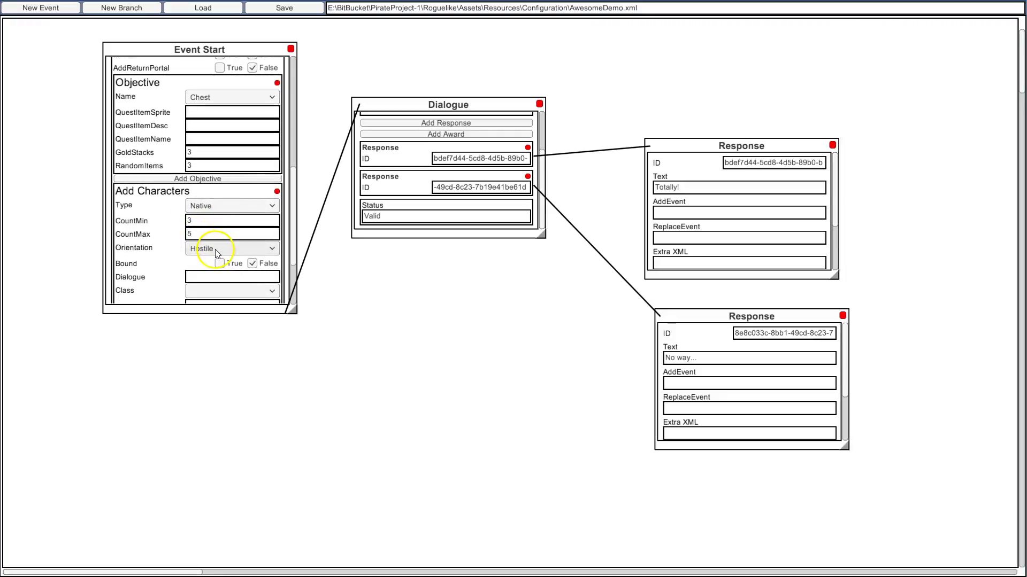
- Set the Native characters' Orientation to Neutral and save the event
{"action": "left_click", "coordinate": [217, 250]}
{"action": "left_click", "coordinate": [214, 274]}
{"action": "left_click_drag", "start_coordinate": [293, 216], "coordinate": [297, 238]}
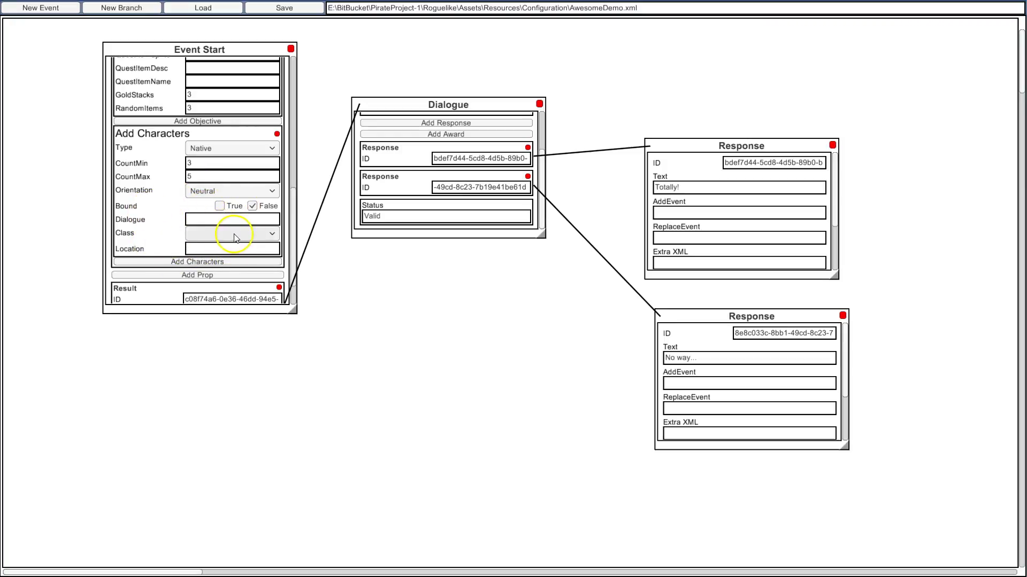
{"action": "mouse_move", "coordinate": [296, 210]}
{"action": "left_mouse_down"}
{"action": "mouse_move", "coordinate": [297, 238]}
{"action": "mouse_move", "coordinate": [301, 211]}
{"action": "left_mouse_up"}
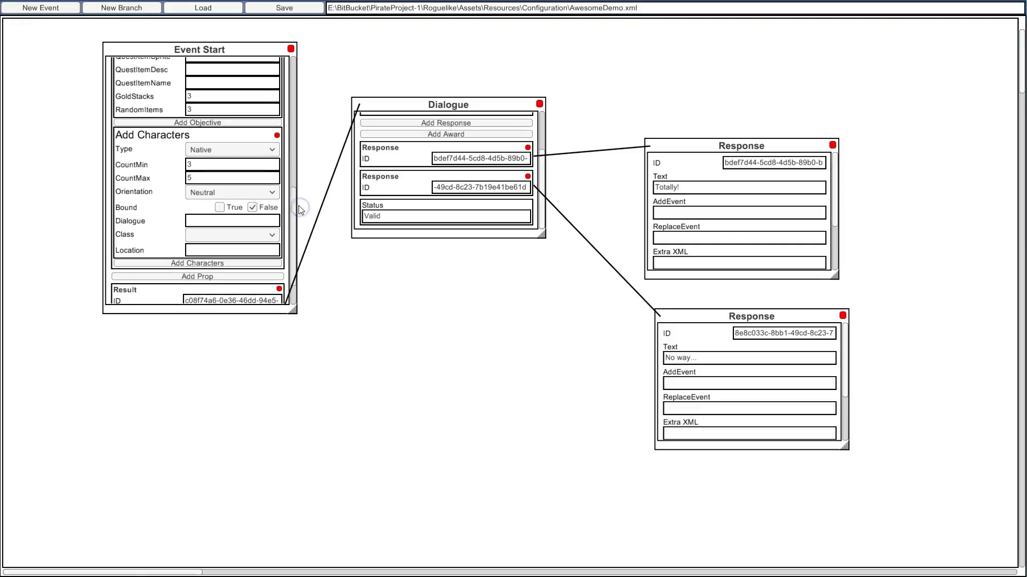
{"action": "left_click", "coordinate": [295, 9]}
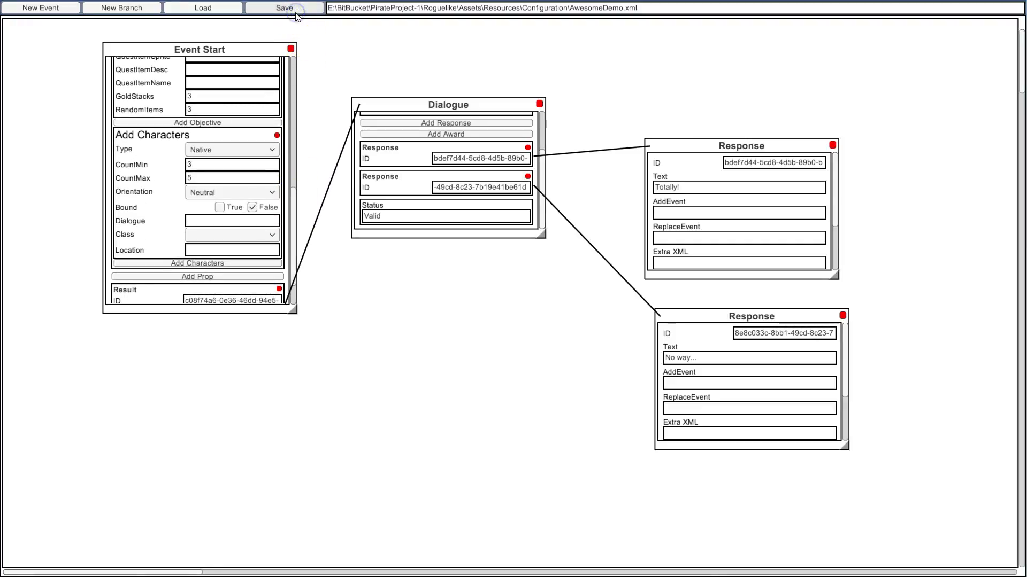
- Run the game in Unity, answer the dialogue with "Totally!", and walk inland across the shore to check the native characters
{"action": "left_click", "coordinate": [489, 21]}
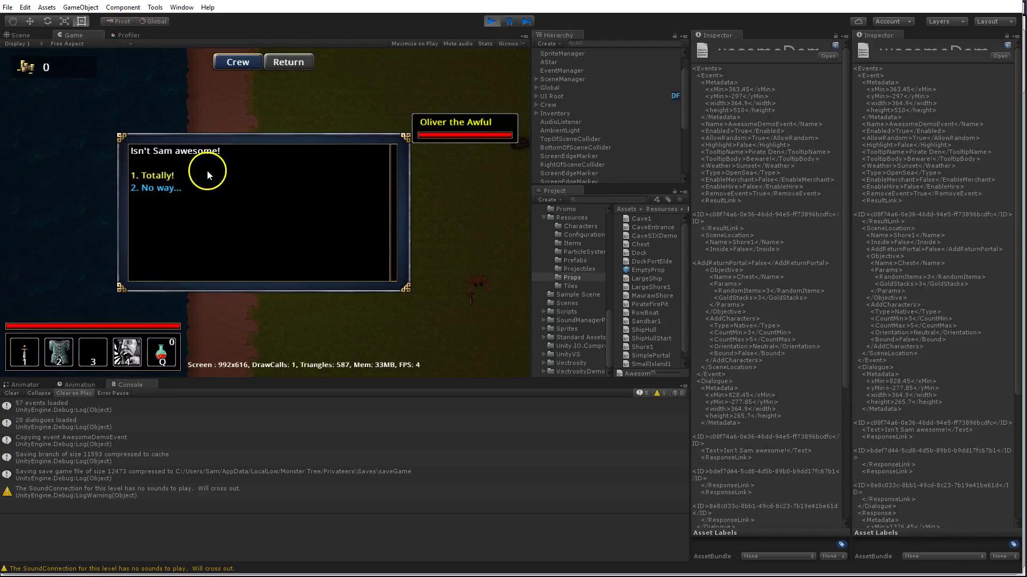
{"action": "left_click", "coordinate": [181, 172]}
{"action": "key", "text": "d"}
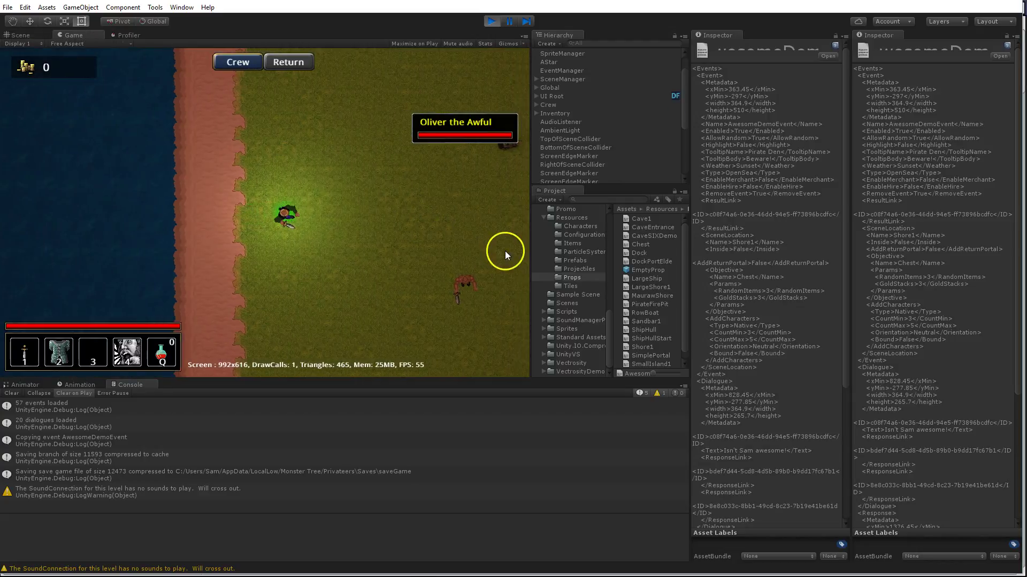
{"action": "key", "text": "d"}
{"action": "key", "text": "d"}
{"action": "key", "text": "w"}
{"action": "key", "text": "d"}
{"action": "key", "text": "w"}
{"action": "key", "text": "d"}
{"action": "key", "text": "s"}
{"action": "key", "text": "s"}
{"action": "key", "text": "a"}
{"action": "key", "text": "s"}
{"action": "left_click", "coordinate": [274, 349]}
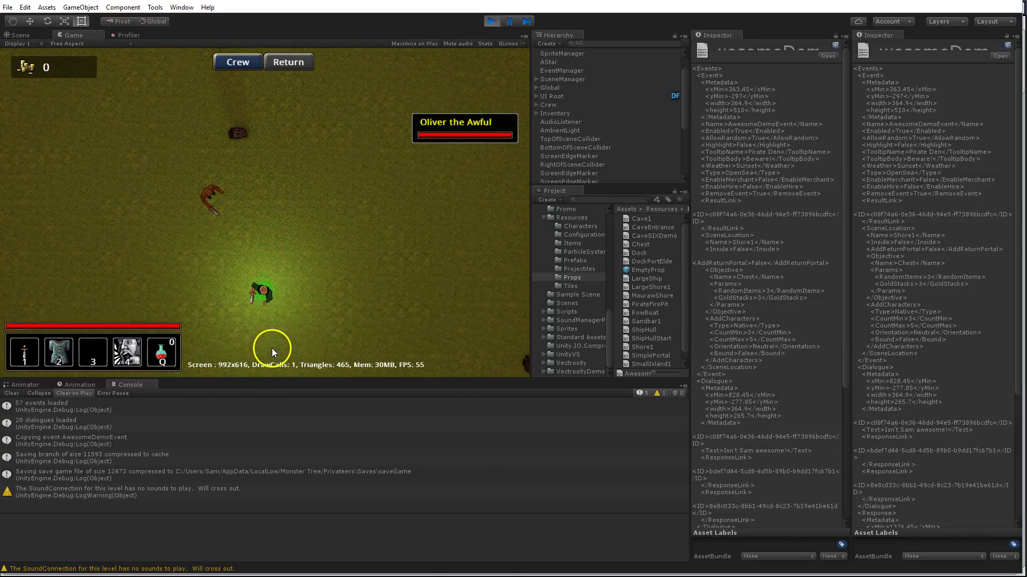
- Walk on to the chest on the shore, open it for its loot, and stop the game
{"action": "key", "text": "a"}
{"action": "key", "text": "w"}
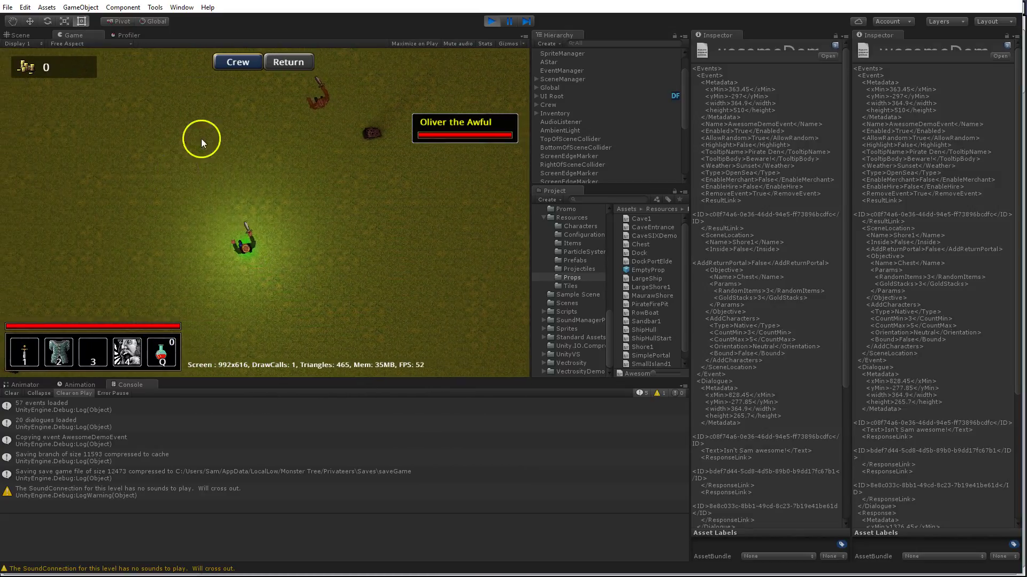
{"action": "key", "text": "w"}
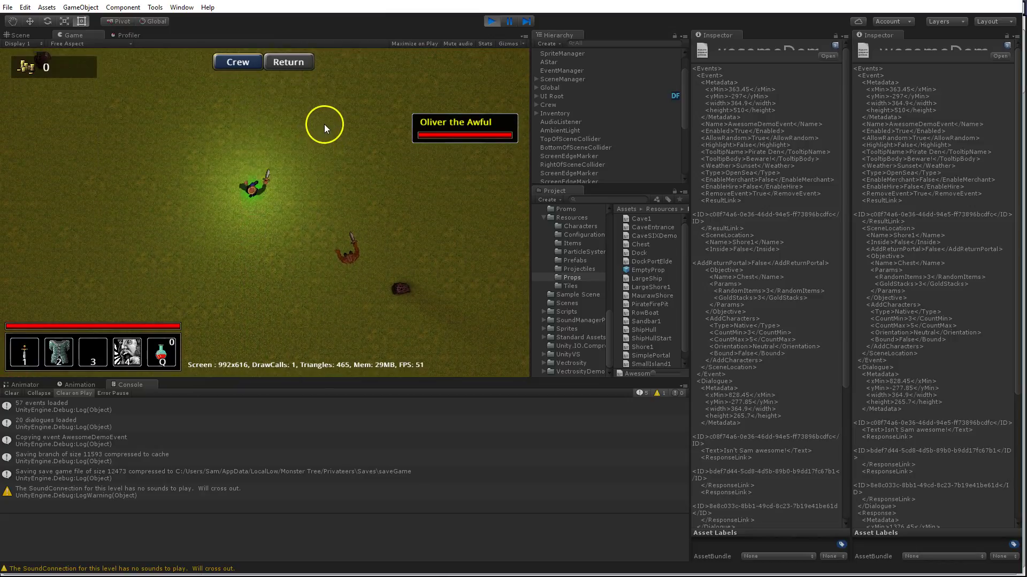
{"action": "key", "text": "d"}
{"action": "key", "text": "w"}
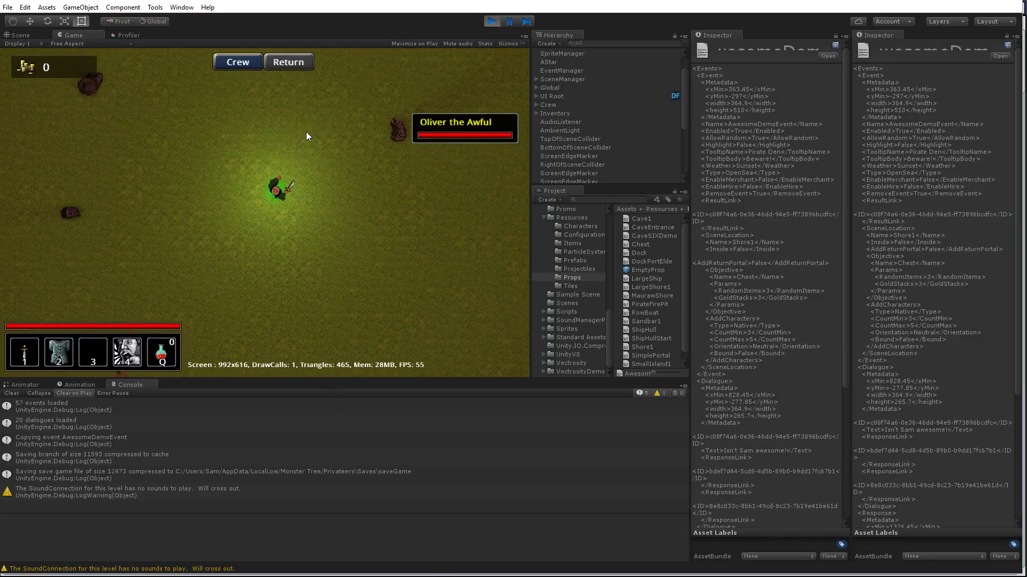
{"action": "left_click_drag", "start_coordinate": [307, 132], "coordinate": [465, 46]}
{"action": "left_click", "coordinate": [490, 21]}
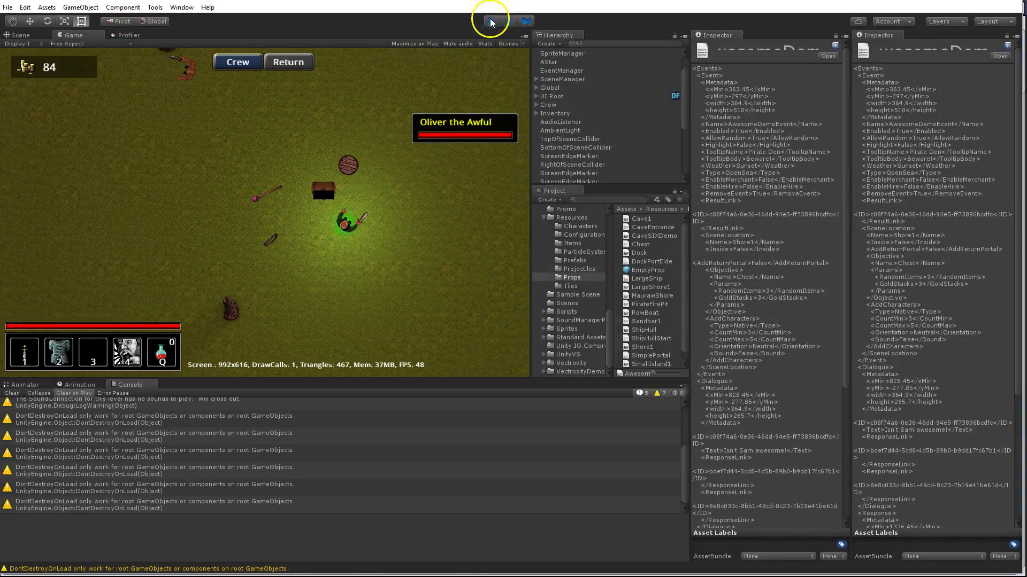
- Switch back to the event editor, delete the Chest objective, and set the Scene Location name to Ship
{"action": "key", "text": "alt+Tab"}
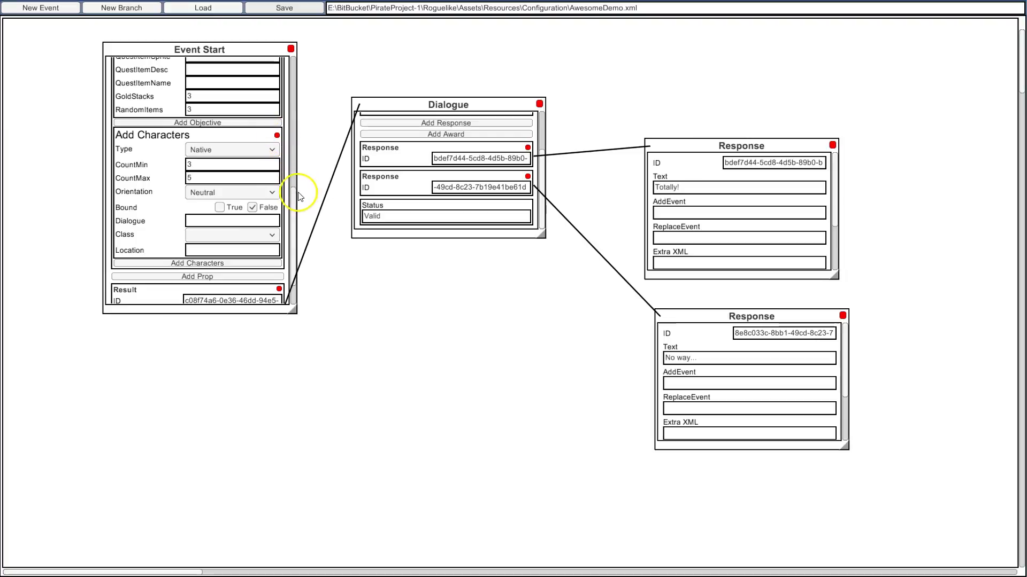
{"action": "left_click_drag", "start_coordinate": [298, 196], "coordinate": [295, 135]}
{"action": "left_click", "coordinate": [276, 157]}
{"action": "double_click", "coordinate": [215, 169]}
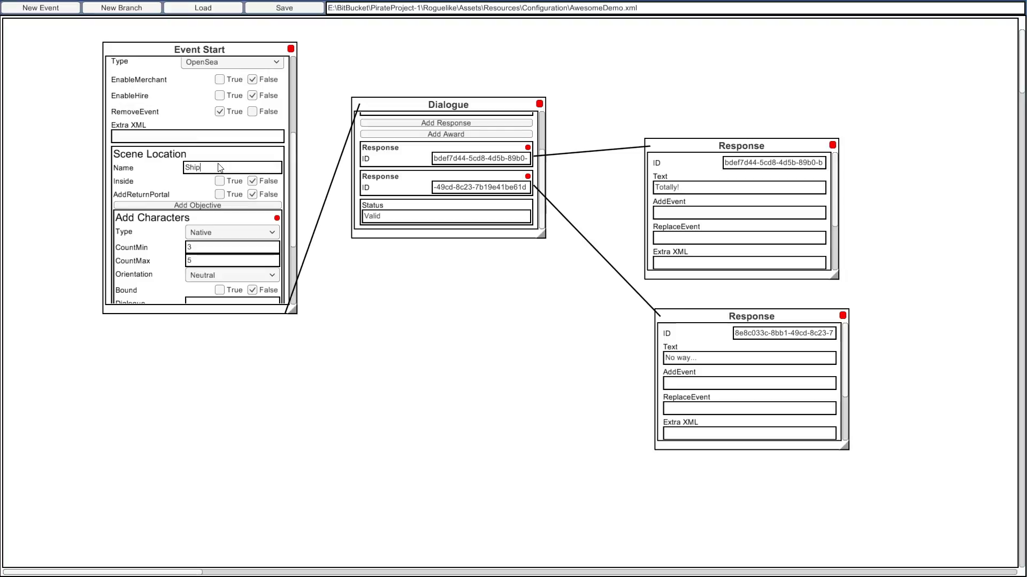
- Remove the Native characters from the Scene Location and add a prop named SmallShip to the event
{"action": "left_click", "coordinate": [277, 217]}
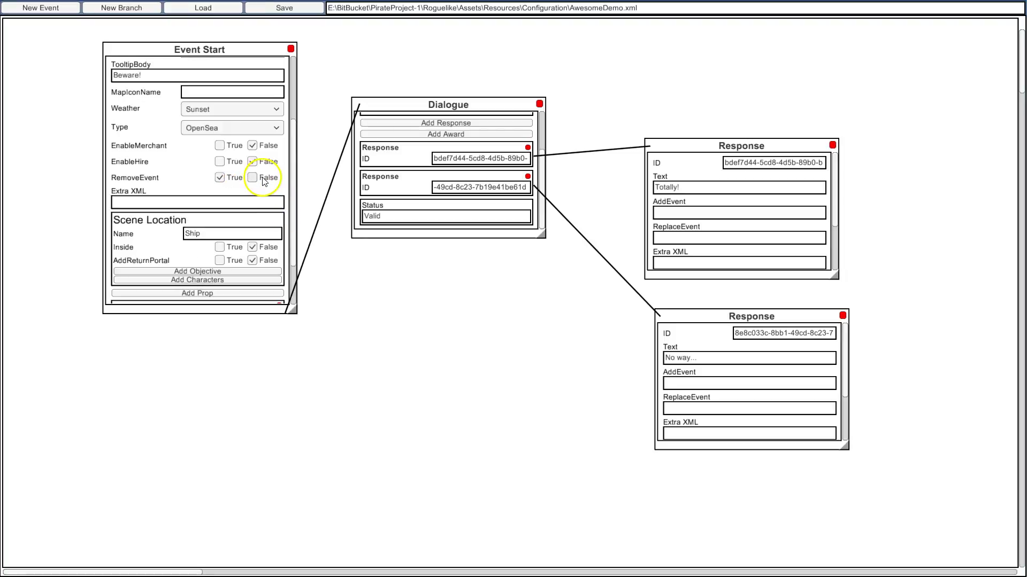
{"action": "left_click_drag", "start_coordinate": [294, 164], "coordinate": [295, 196]}
{"action": "left_click", "coordinate": [197, 231]}
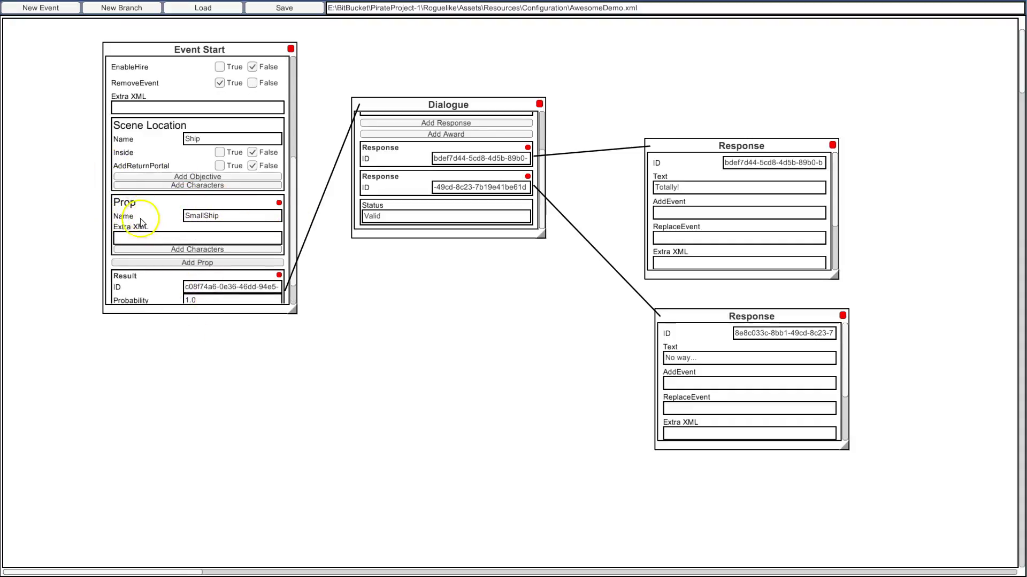
- Add a Human character group to the SmallShip prop with Orientation set to Neutral, and save the event
{"action": "left_click", "coordinate": [191, 249]}
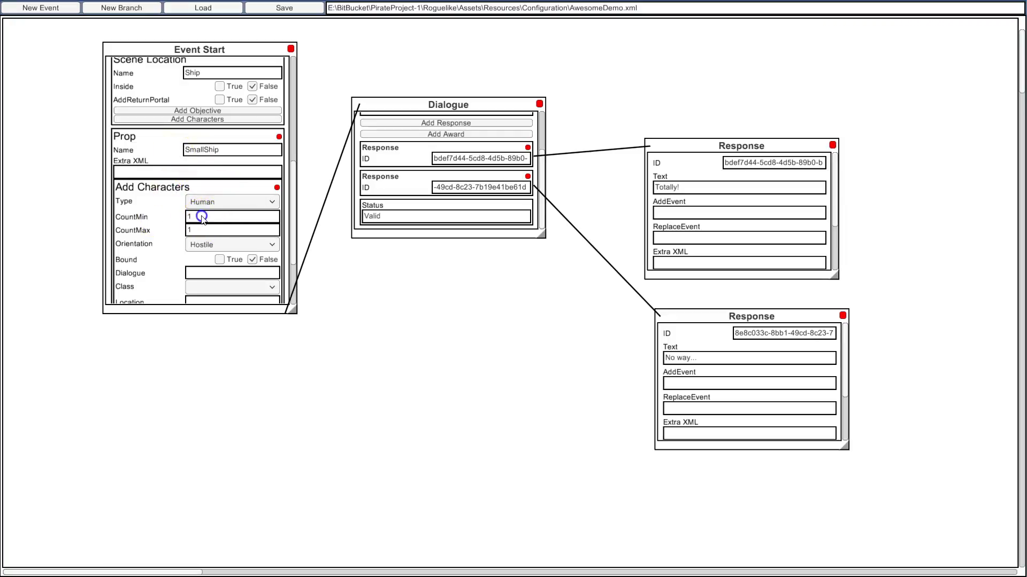
{"action": "left_click", "coordinate": [215, 243]}
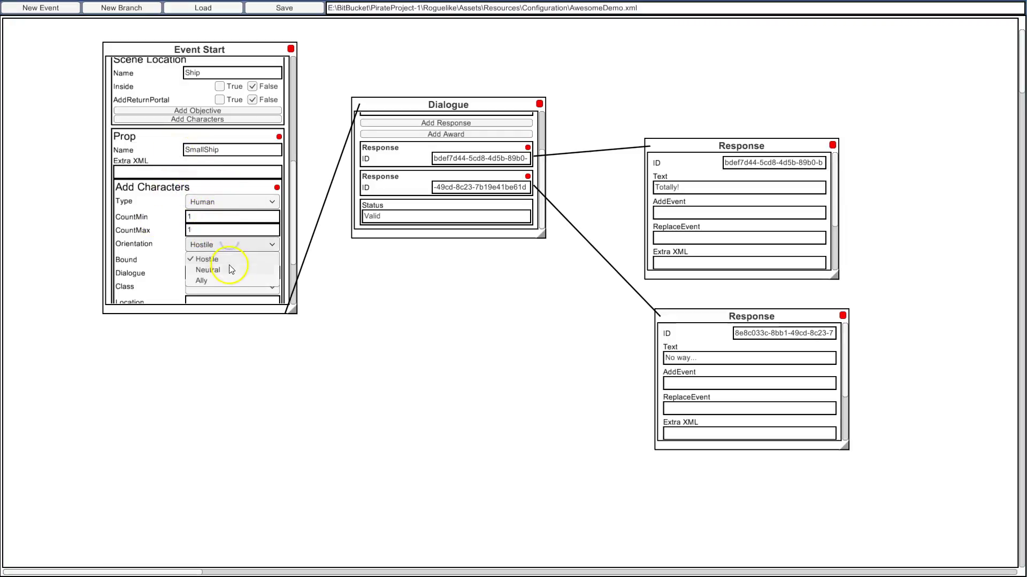
{"action": "left_click", "coordinate": [257, 270]}
{"action": "left_click_drag", "start_coordinate": [293, 212], "coordinate": [292, 256]}
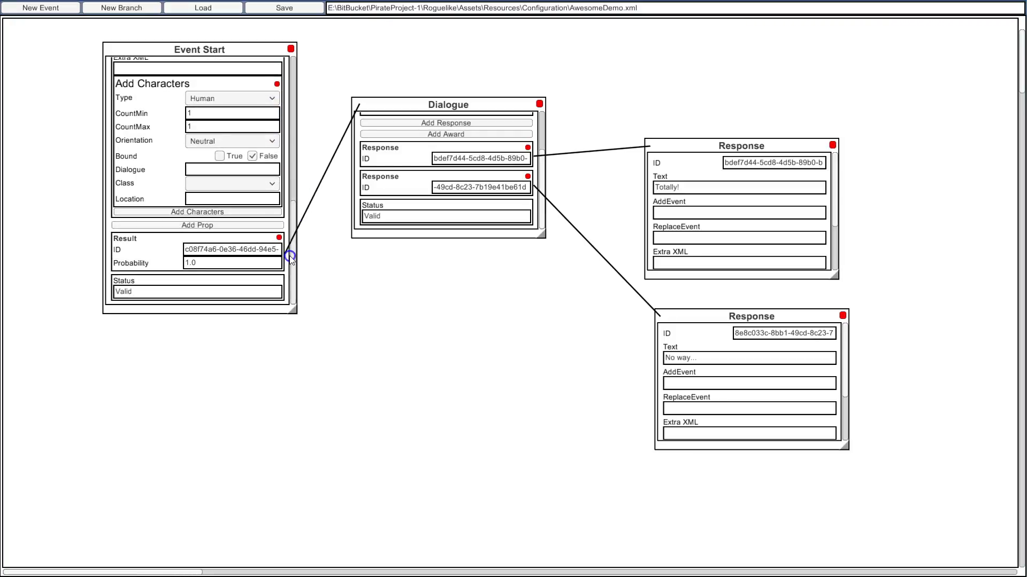
{"action": "left_click", "coordinate": [300, 9]}
{"action": "left_click_drag", "start_coordinate": [293, 212], "coordinate": [295, 174]}
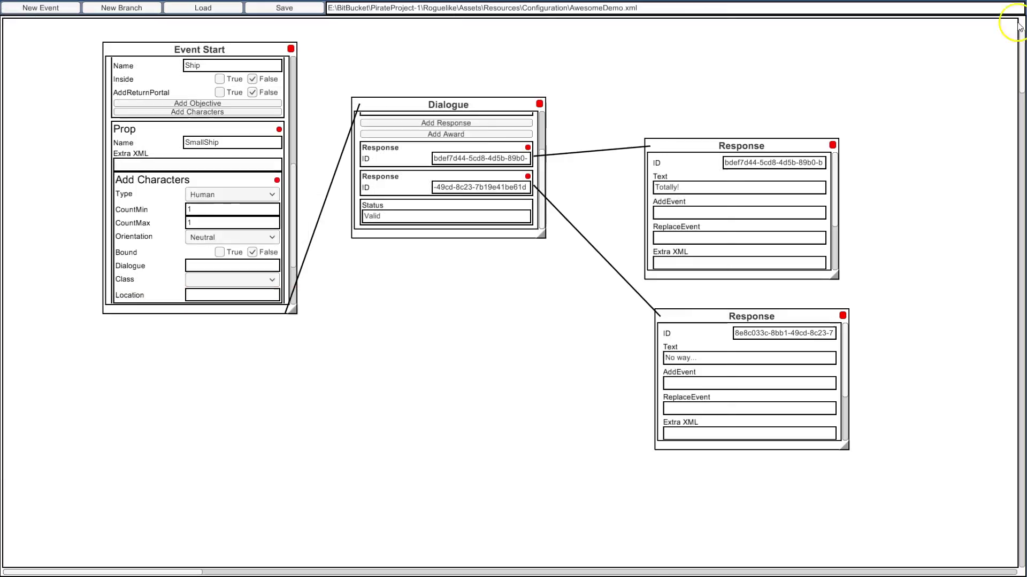
- Switch to Unity, run the game, answer the dialogue with "Totally!", and cross from the starting ship onto the neighbouring ship
{"action": "key", "text": "alt+Tab"}
{"action": "key", "text": "Tab"}
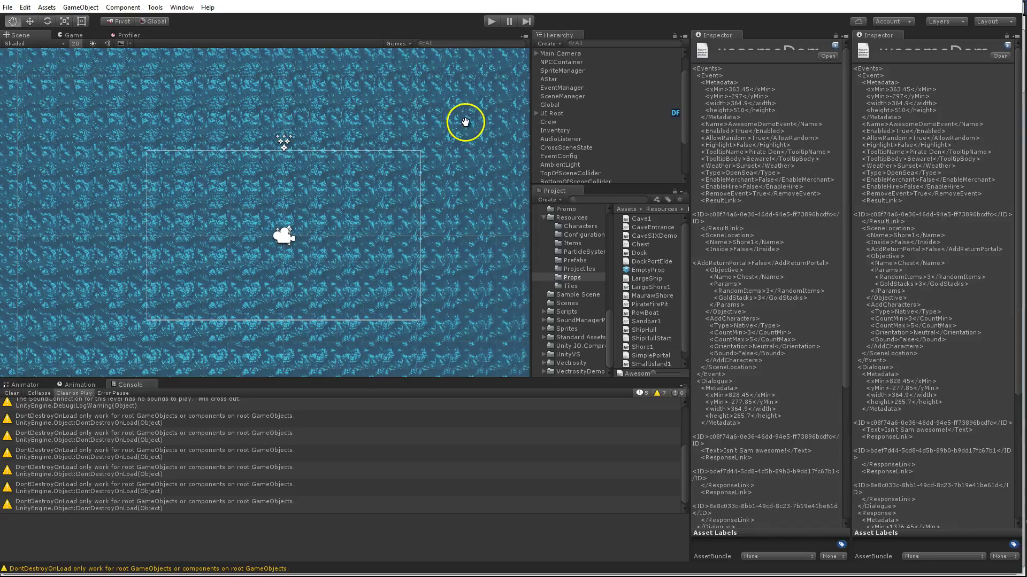
{"action": "left_click", "coordinate": [492, 21]}
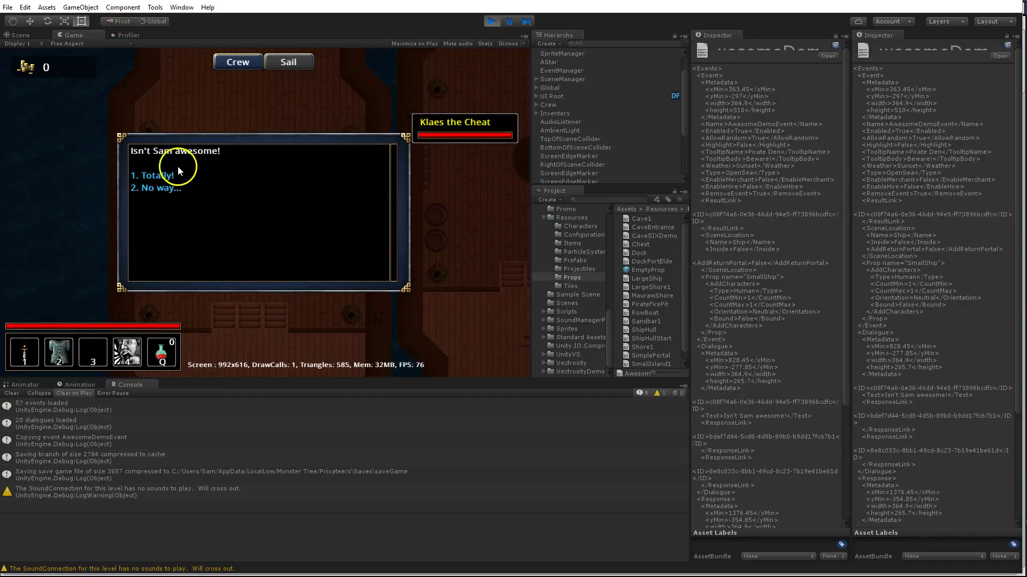
{"action": "left_click", "coordinate": [174, 172]}
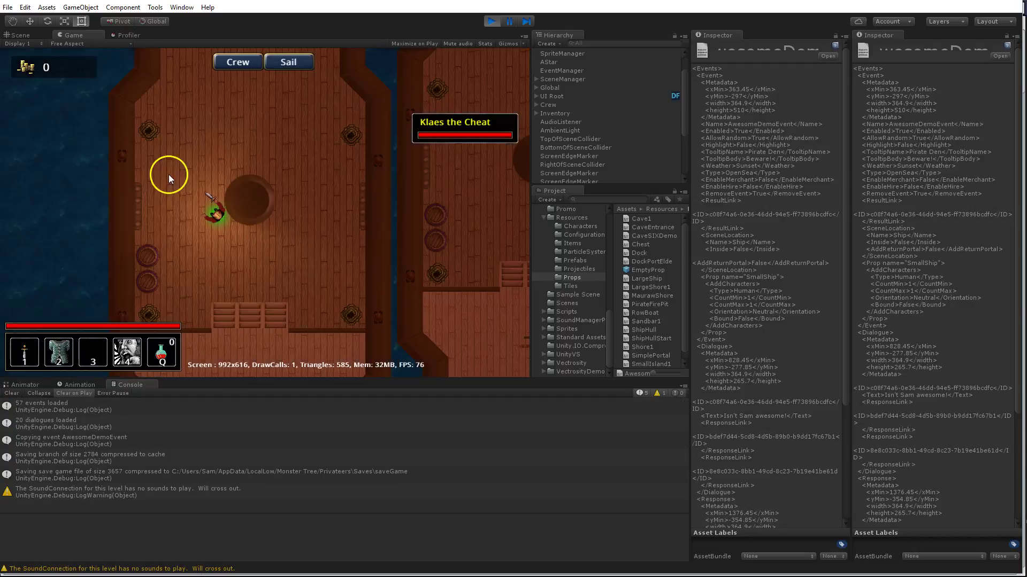
{"action": "key", "text": "s"}
{"action": "key", "text": "d"}
{"action": "key", "text": "w"}
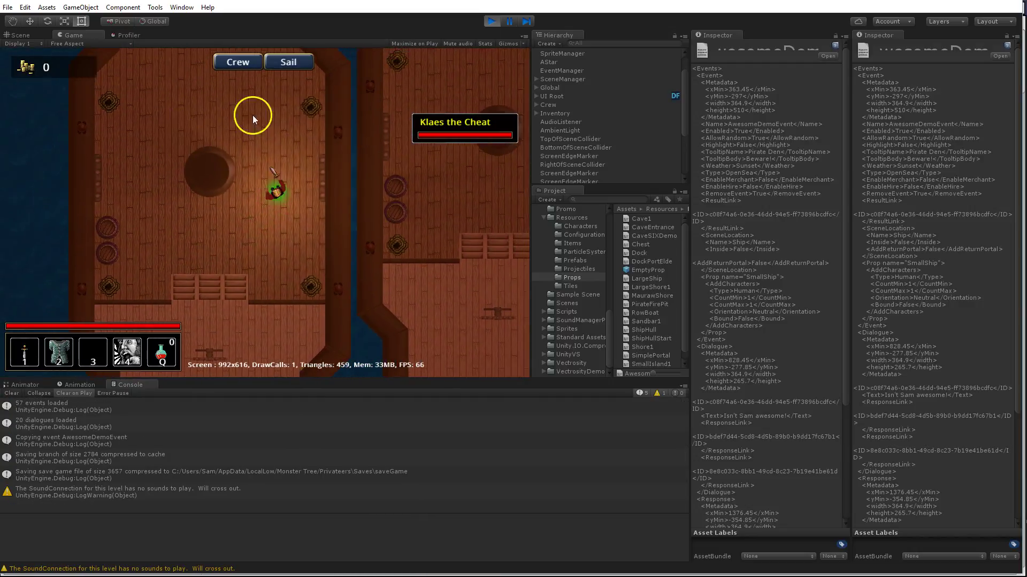
{"action": "key", "text": "d"}
{"action": "key", "text": "w"}
{"action": "key", "text": "s"}
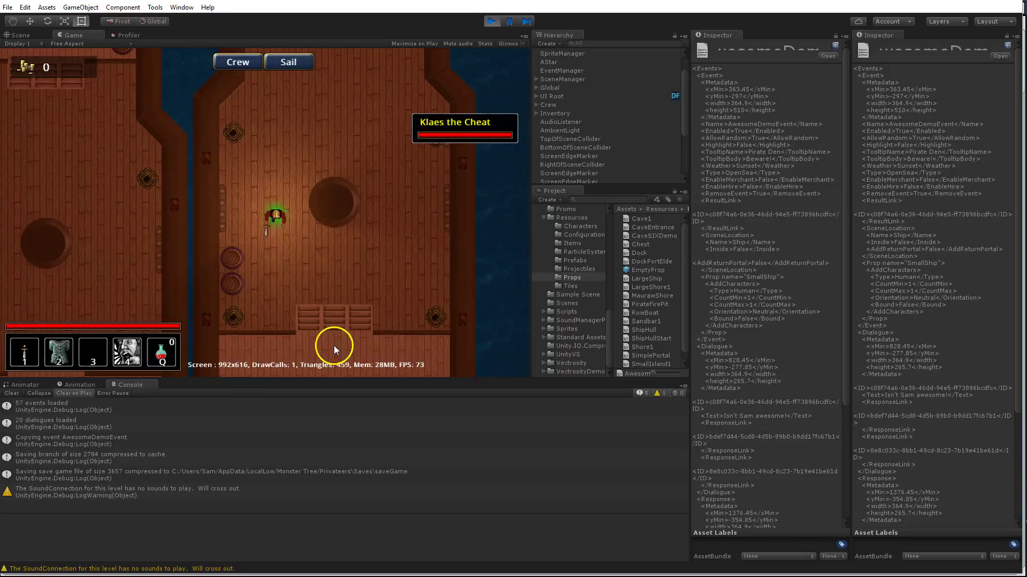
{"action": "key", "text": "w"}
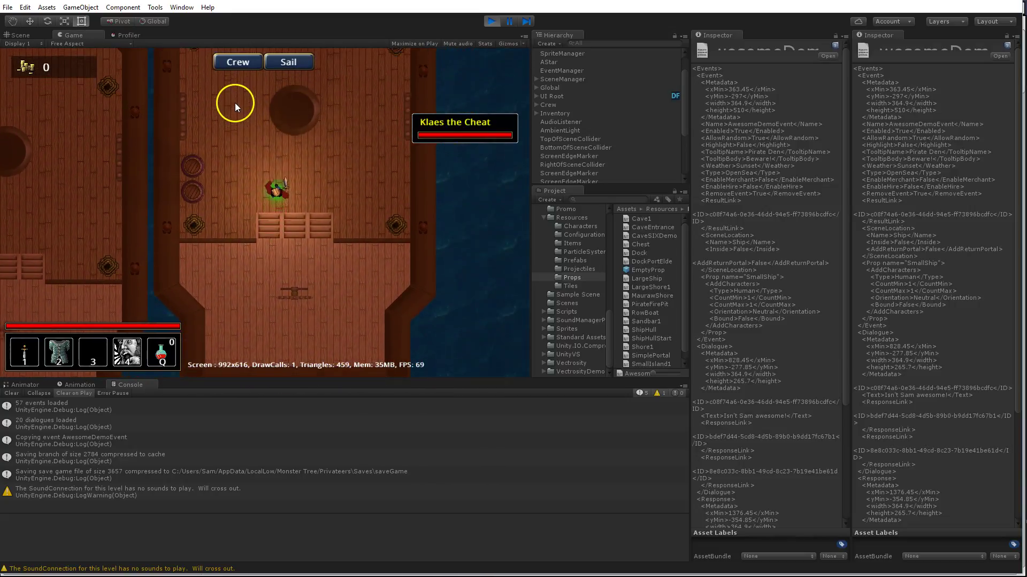
{"action": "key", "text": "w"}
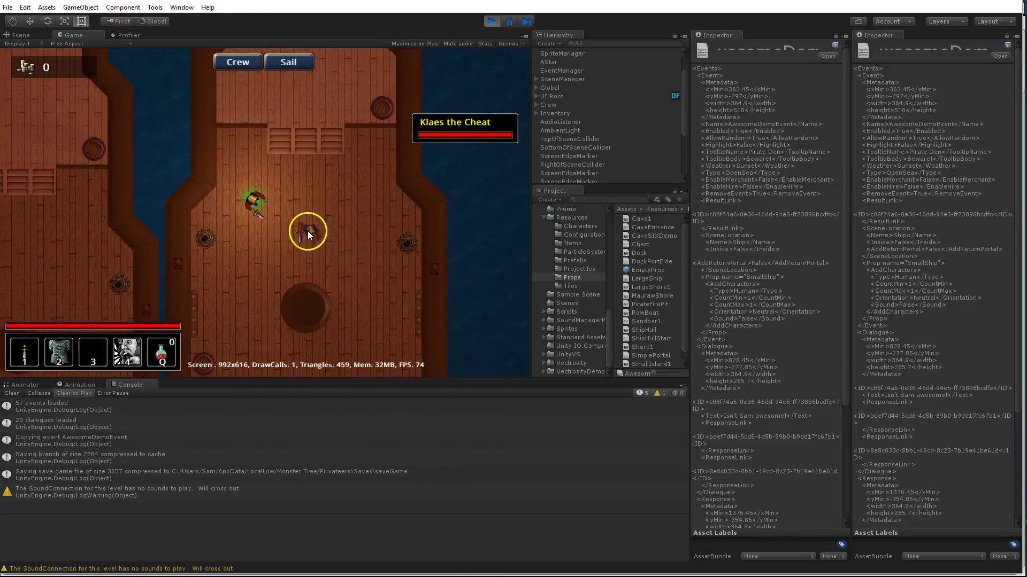
- Walk around the human character on the neighbouring ship's deck to check its behaviour, and stop the game
{"action": "key", "text": "d"}
{"action": "key", "text": "w"}
{"action": "key", "text": "s"}
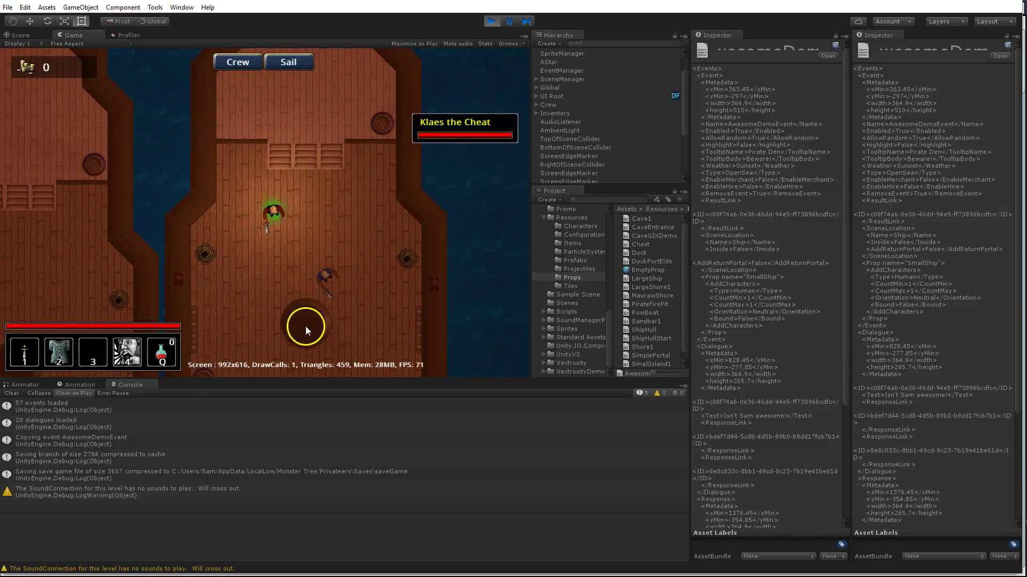
{"action": "key", "text": "a"}
{"action": "key", "text": "s"}
{"action": "key", "text": "a"}
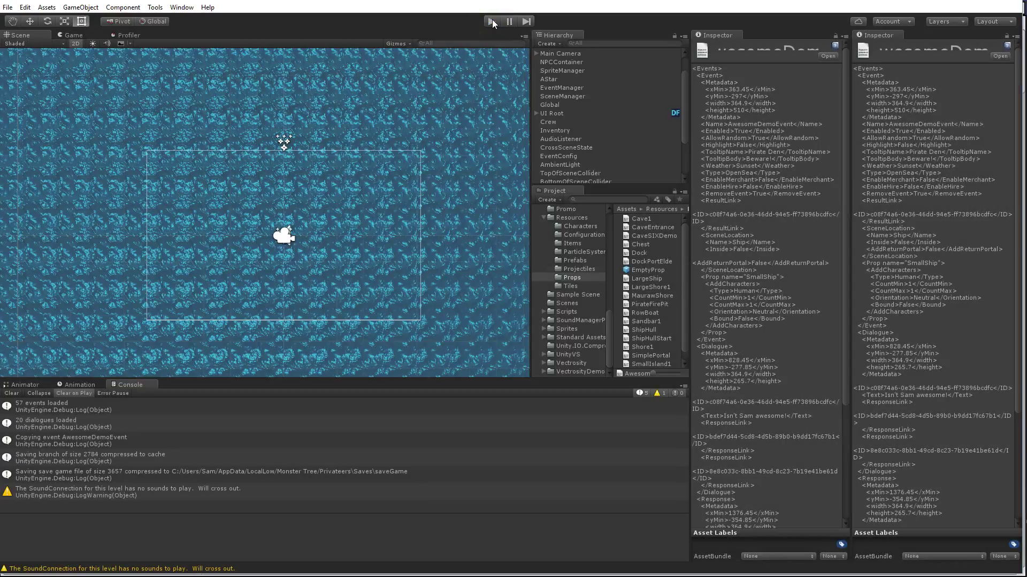
{"action": "left_click", "coordinate": [247, 215]}
- Switch back to the event editor and rearrange the Event Start, Dialogue and two Response nodes to free space for another response
{"action": "key", "text": "alt+Tab"}
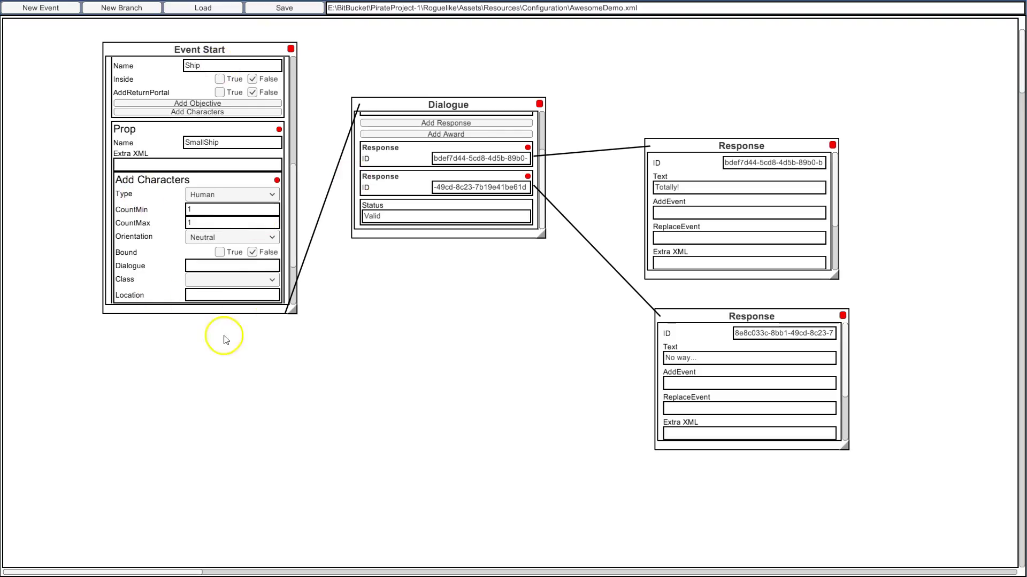
{"action": "left_click_drag", "start_coordinate": [293, 166], "coordinate": [308, 235]}
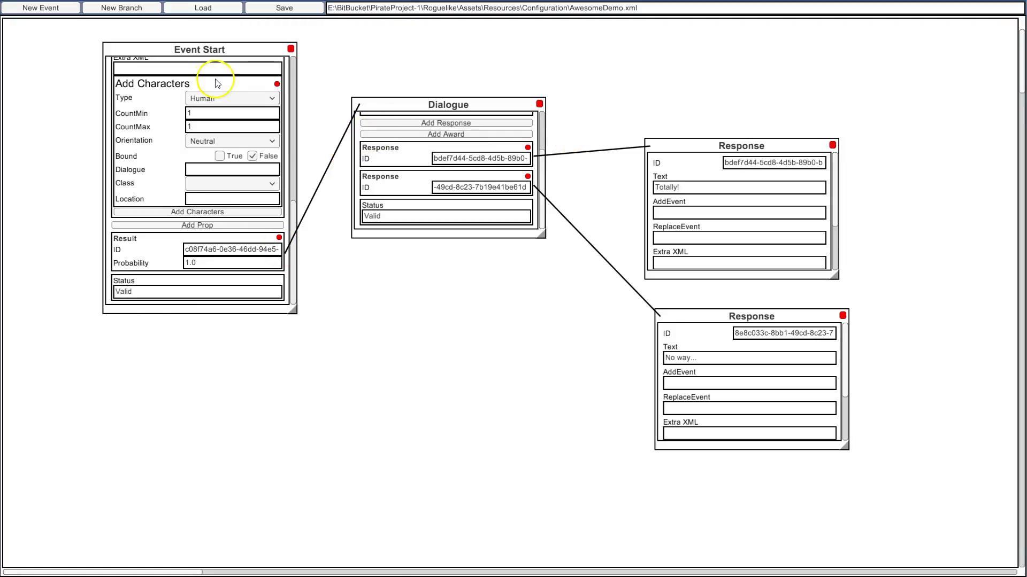
{"action": "left_click_drag", "start_coordinate": [219, 54], "coordinate": [210, 67]}
{"action": "left_click_drag", "start_coordinate": [470, 104], "coordinate": [456, 96]}
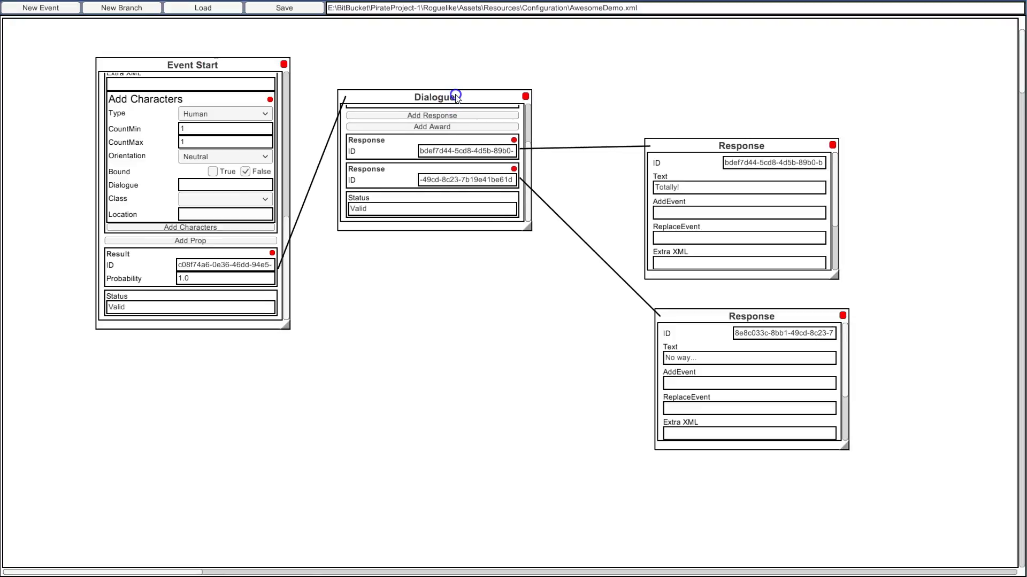
{"action": "scroll", "coordinate": [530, 115], "scroll_direction": "up", "scroll_amount": 3}
{"action": "scroll", "coordinate": [527, 137], "scroll_direction": "down", "scroll_amount": 2}
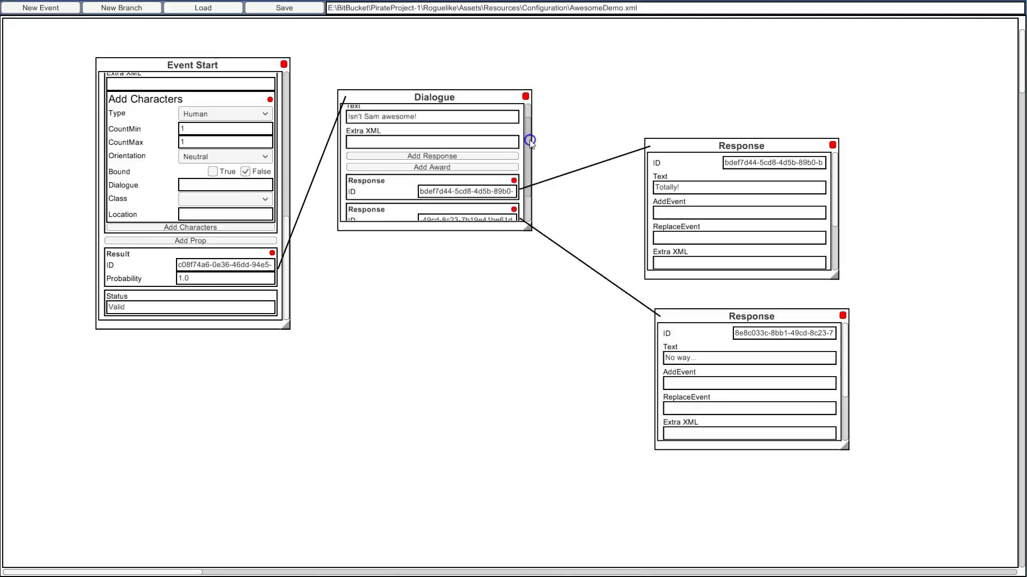
{"action": "left_click_drag", "start_coordinate": [718, 153], "coordinate": [676, 94]}
{"action": "left_click_drag", "start_coordinate": [726, 321], "coordinate": [683, 248]}
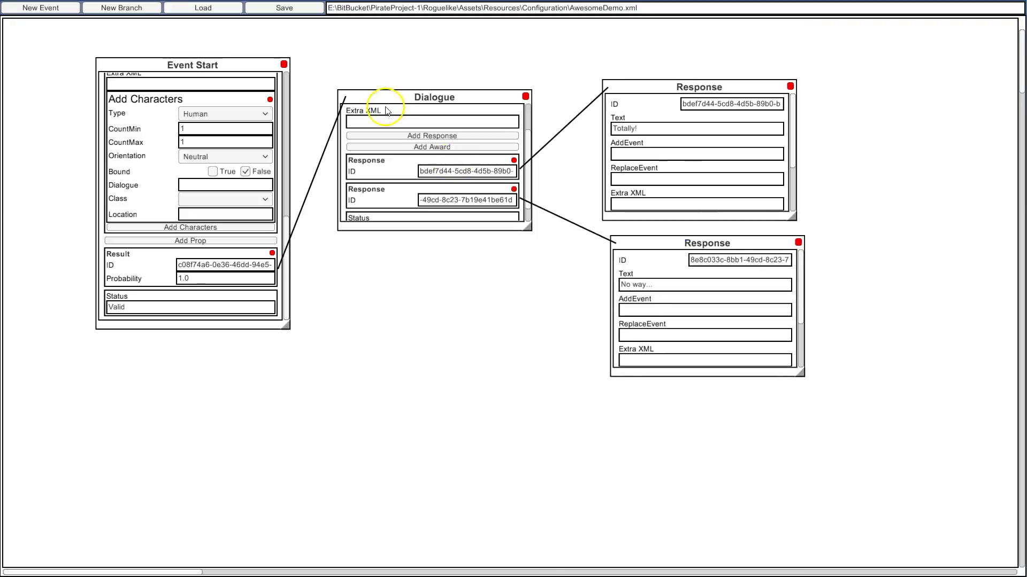
- Add a third Response to the Dialogue, place its node below the other responses, and set its text to "I want to leave!"
{"action": "left_click", "coordinate": [418, 135]}
{"action": "left_click_drag", "start_coordinate": [74, 26], "coordinate": [682, 406]}
{"action": "scroll", "coordinate": [805, 458], "scroll_direction": "up", "scroll_amount": 3}
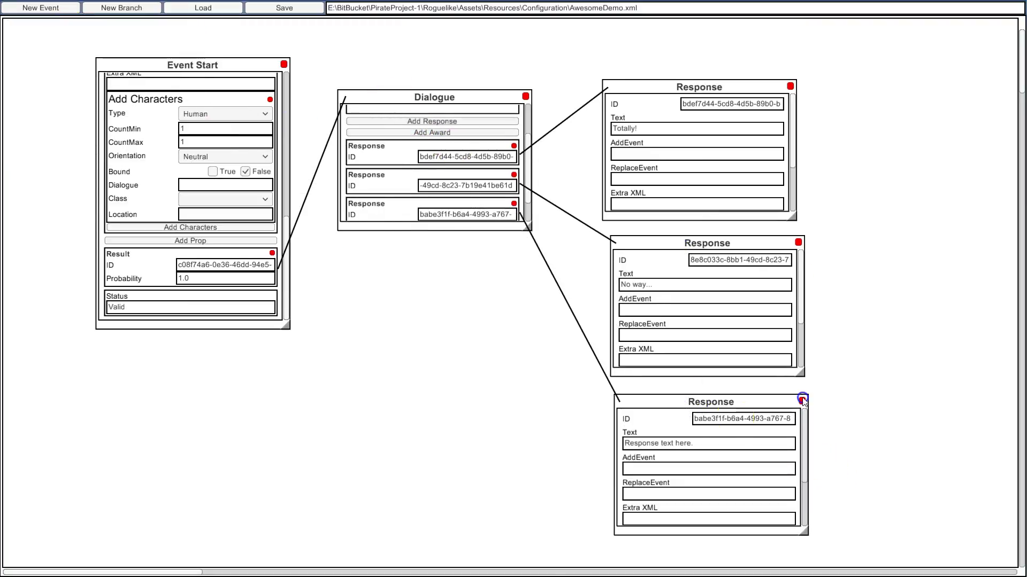
{"action": "left_click", "coordinate": [696, 446]}
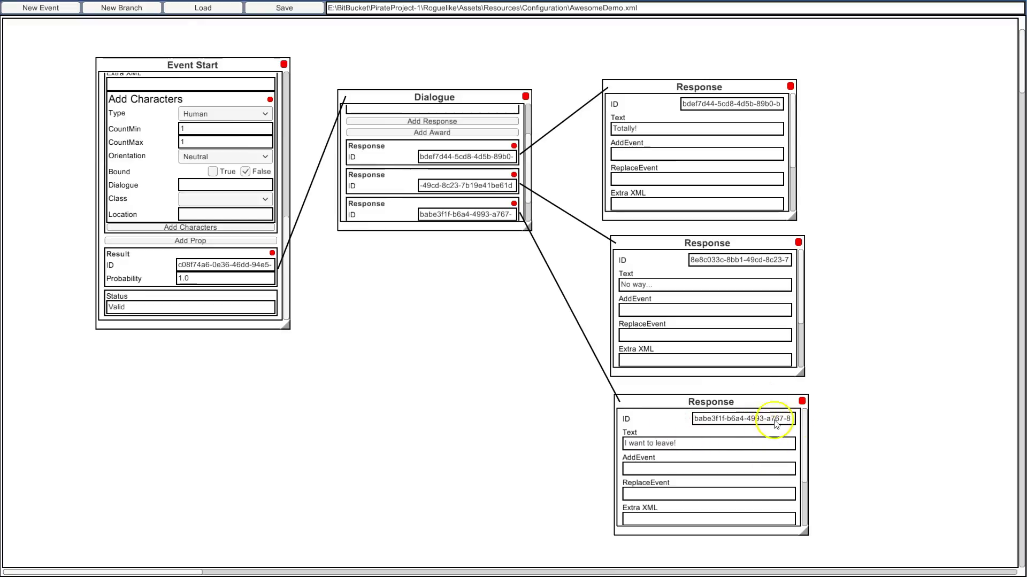
- Add an Action Result to the "I want to leave!" response and place the new Action node beside it
{"action": "left_click_drag", "start_coordinate": [806, 424], "coordinate": [806, 469]}
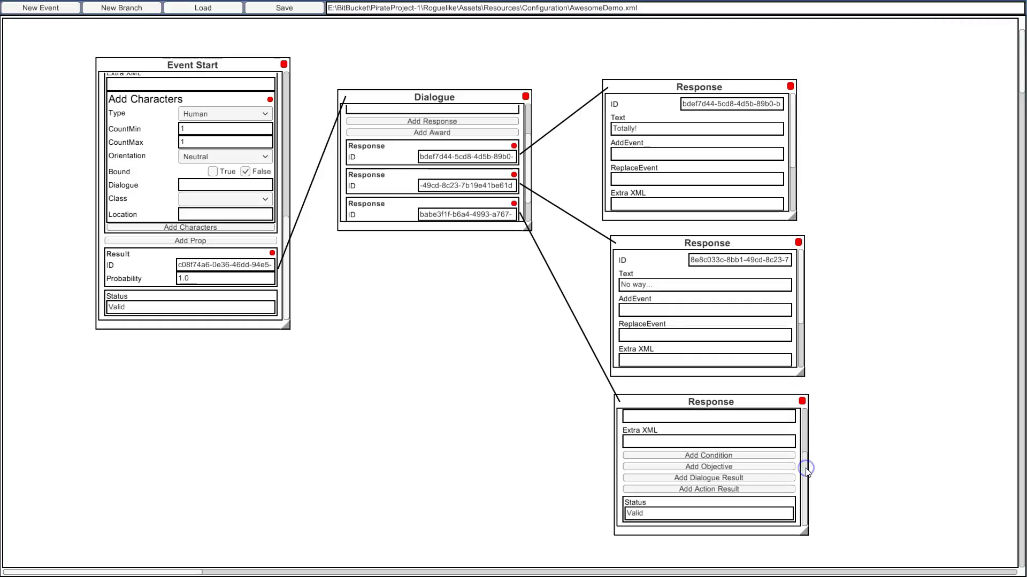
{"action": "left_click", "coordinate": [689, 490]}
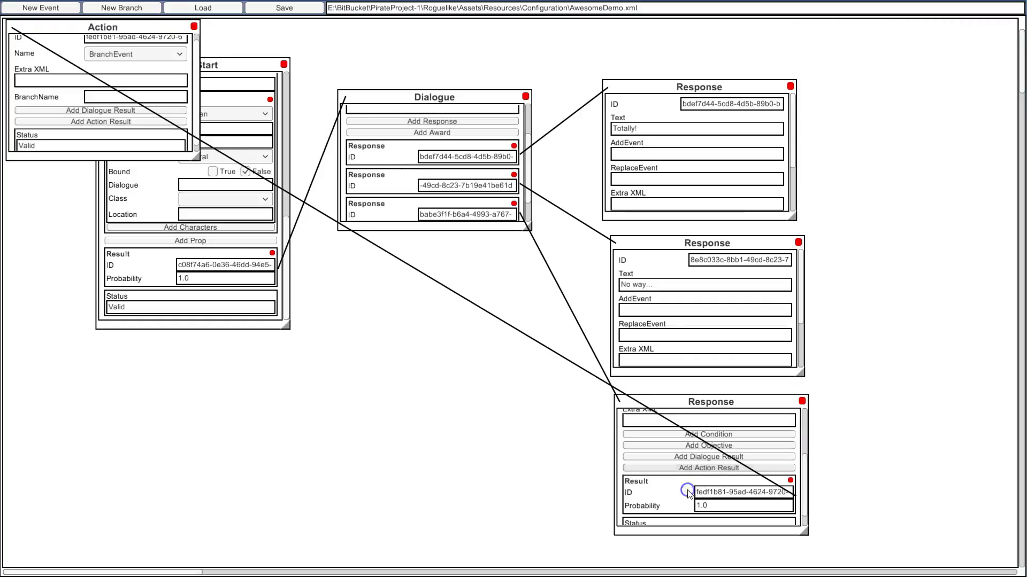
{"action": "left_click_drag", "start_coordinate": [94, 32], "coordinate": [925, 399]}
{"action": "middle_click_drag", "start_coordinate": [509, 468], "coordinate": [177, 452]}
{"action": "left_click_drag", "start_coordinate": [696, 428], "coordinate": [691, 414]}
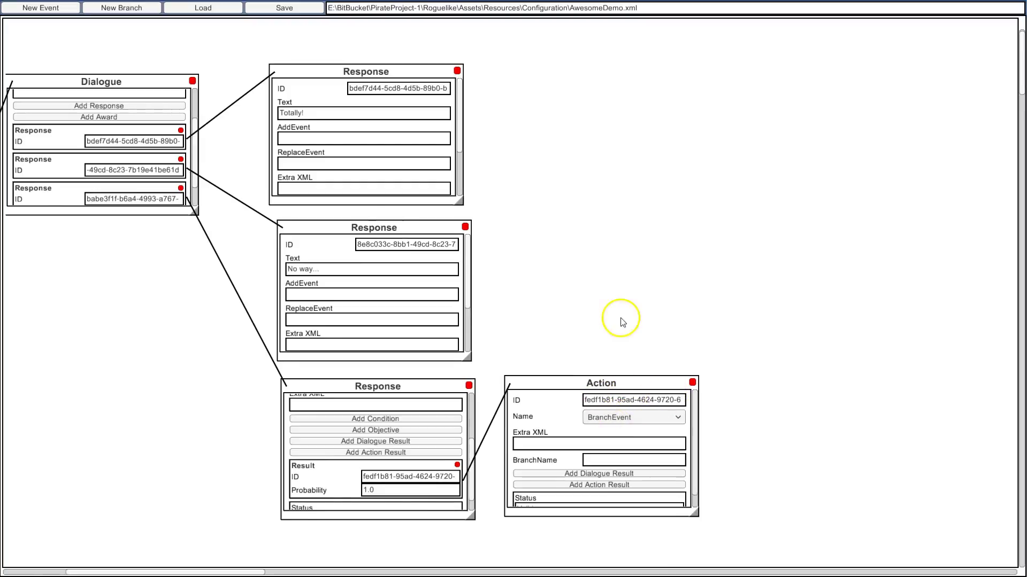
{"action": "middle_click_drag", "start_coordinate": [208, 537], "coordinate": [543, 469]}
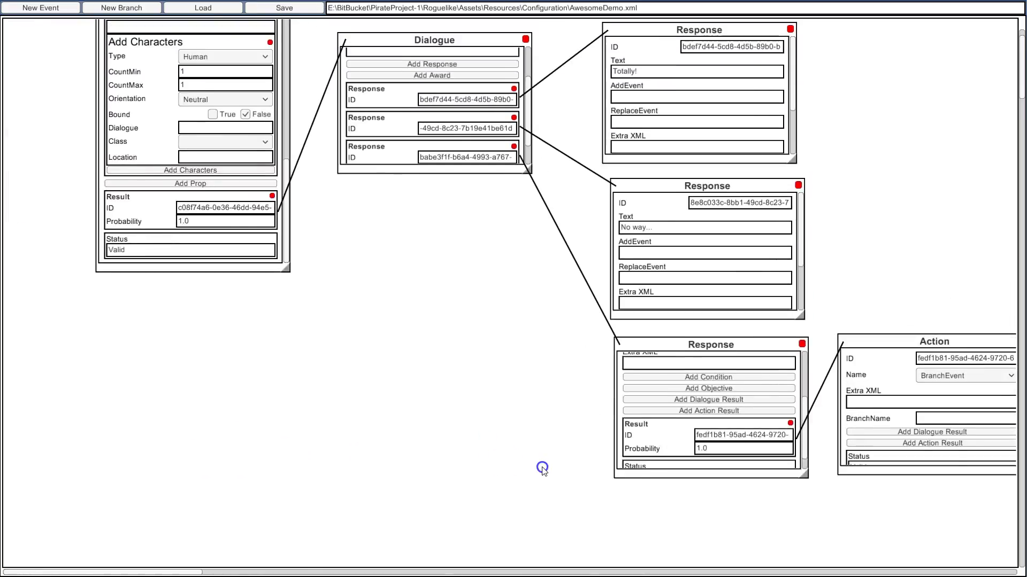
- Create a new event branch named DemoShoreBranch, place it below the Event Start node, and enlarge it to show all its fields
{"action": "left_click", "coordinate": [108, 12]}
{"action": "left_click_drag", "start_coordinate": [85, 29], "coordinate": [145, 422]}
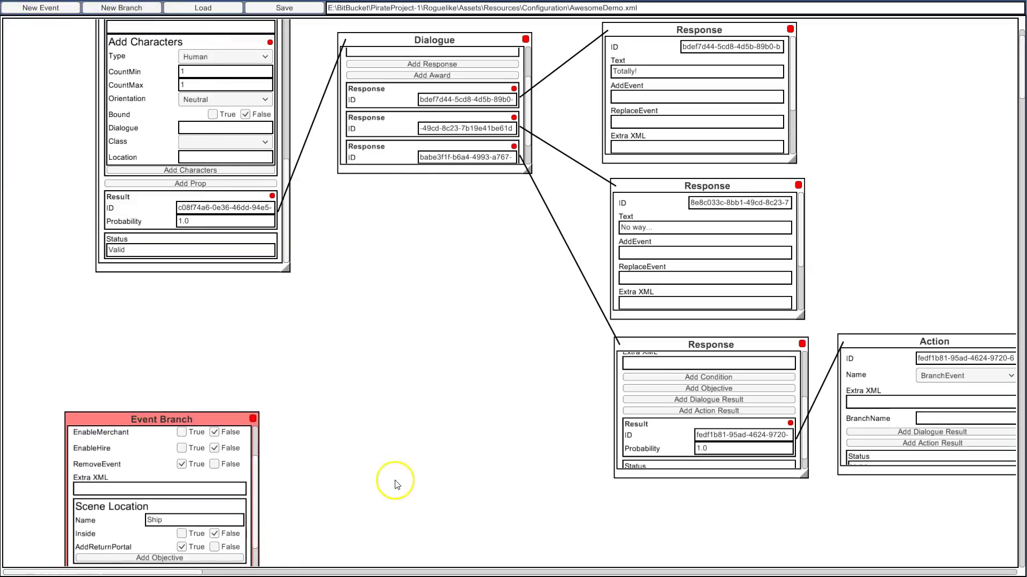
{"action": "middle_click_drag", "start_coordinate": [395, 481], "coordinate": [427, 345]}
{"action": "middle_click_drag", "start_coordinate": [188, 246], "coordinate": [202, 262]}
{"action": "left_click_drag", "start_coordinate": [202, 262], "coordinate": [199, 230]}
{"action": "left_click_drag", "start_coordinate": [254, 410], "coordinate": [258, 513]}
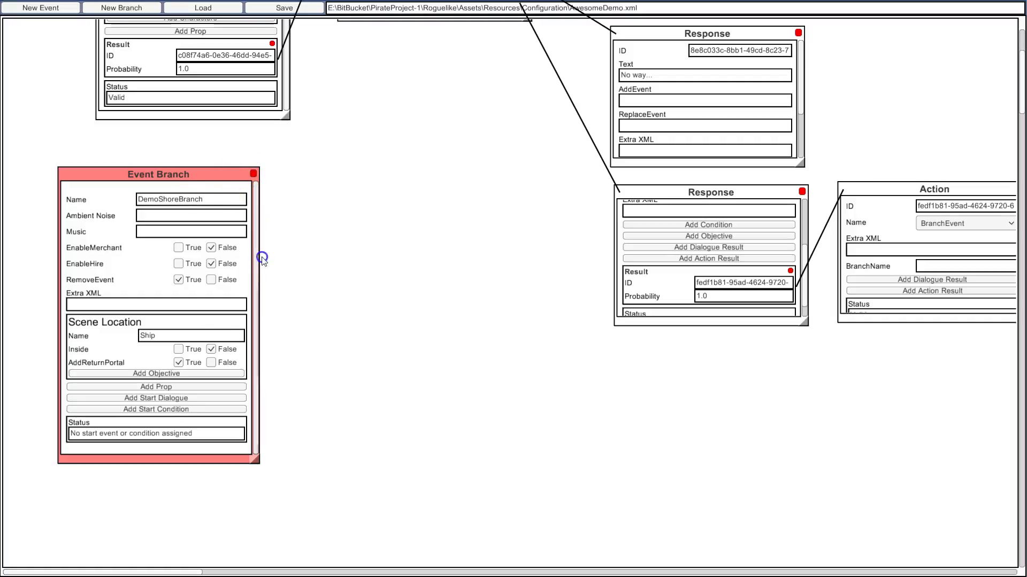
- Add a start dialogue reading "Here we are." to the branch, set its response text to "Ok.", and lay out both nodes beside the branch
{"action": "left_click", "coordinate": [175, 398]}
{"action": "left_click_drag", "start_coordinate": [115, 29], "coordinate": [287, 217]}
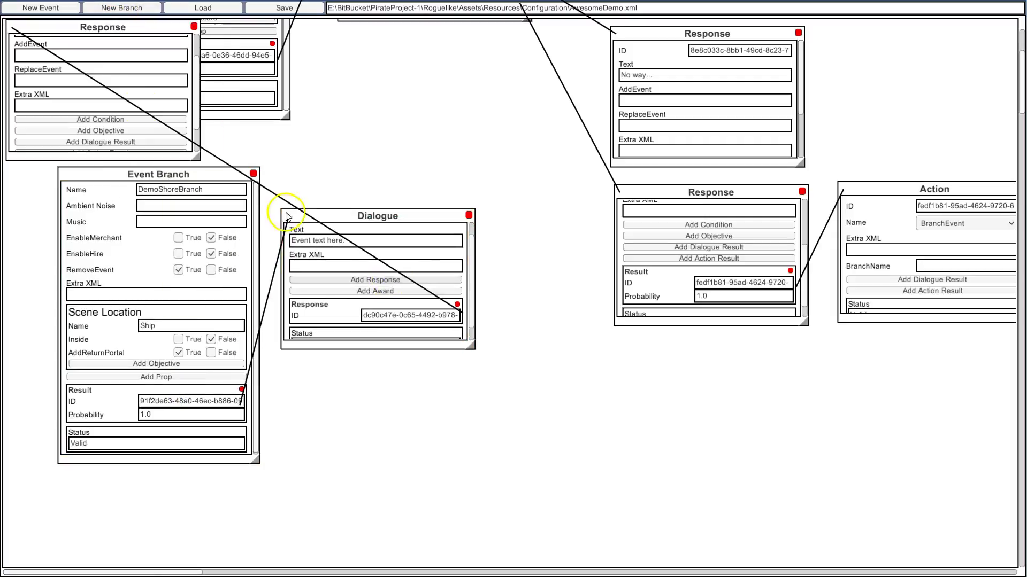
{"action": "left_click", "coordinate": [389, 241]}
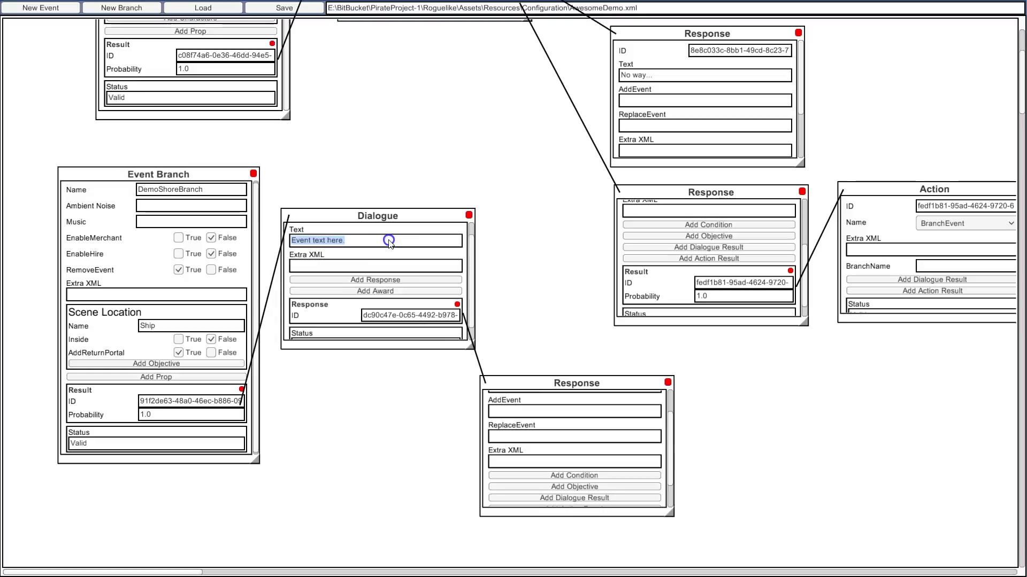
{"action": "type", "text": "Here we are."}
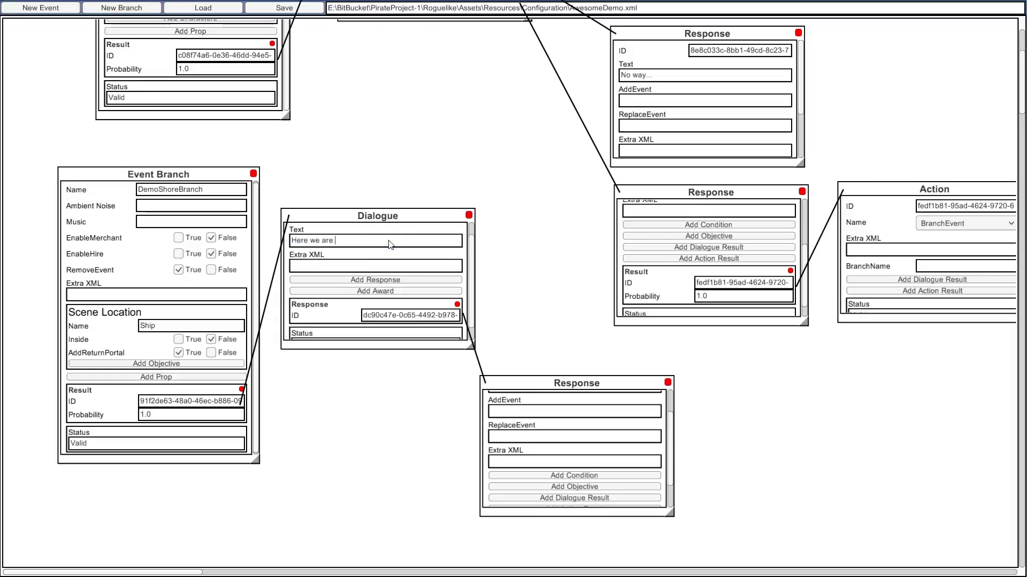
{"action": "scroll", "coordinate": [674, 428], "scroll_direction": "up", "scroll_amount": 3}
{"action": "left_click", "coordinate": [571, 431]}
{"action": "type", "text": "Ok."}
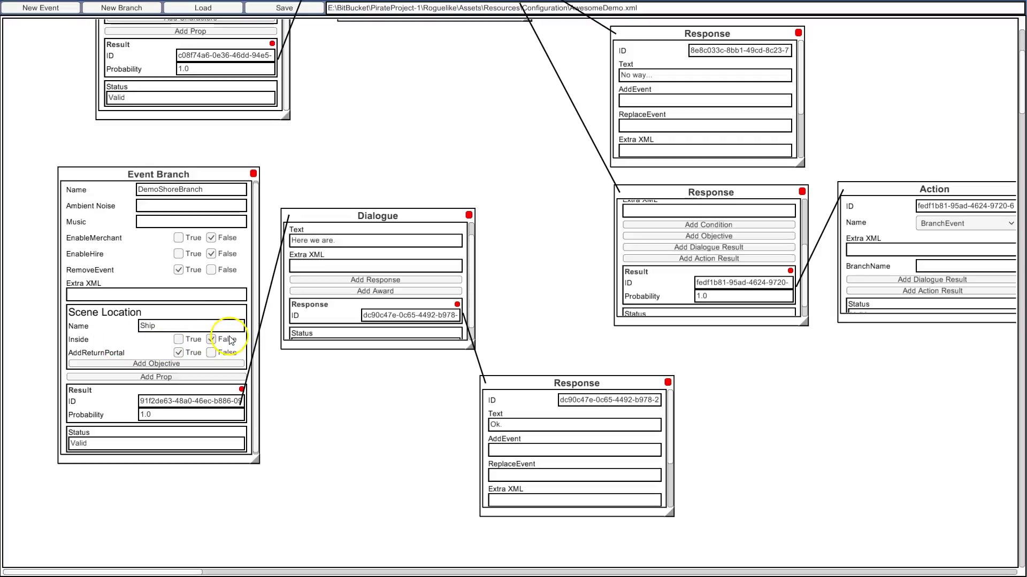
- Set the branch's scene location name to Shore1 and enter DemoShoreBranch as the BranchName of the BranchEvent action
{"action": "left_click", "coordinate": [164, 327]}
{"action": "mouse_move", "coordinate": [257, 380]}
{"action": "left_mouse_down"}
{"action": "mouse_move", "coordinate": [261, 355]}
{"action": "mouse_move", "coordinate": [260, 418]}
{"action": "mouse_move", "coordinate": [264, 366]}
{"action": "left_mouse_up"}
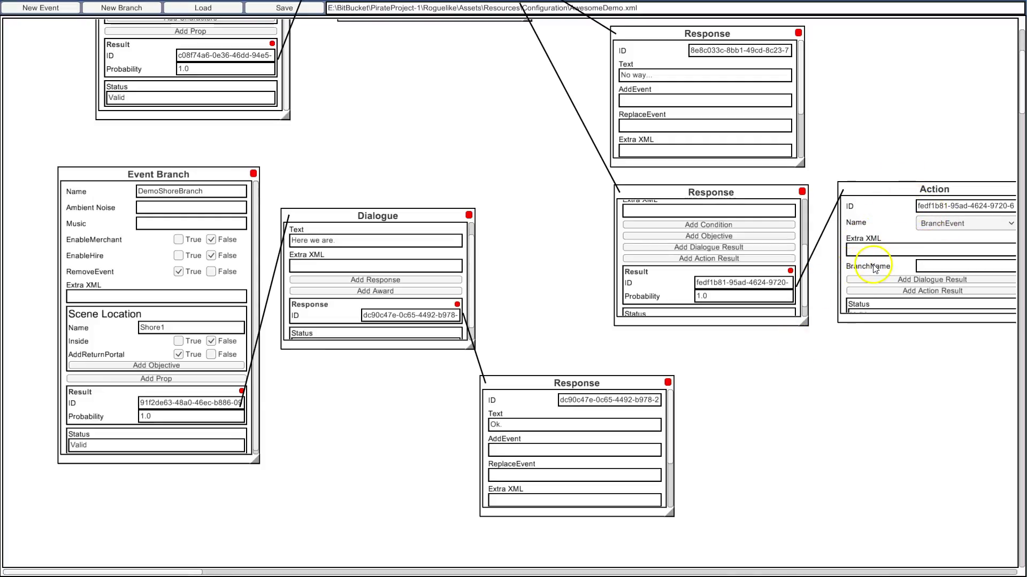
{"action": "double_click", "coordinate": [195, 191]}
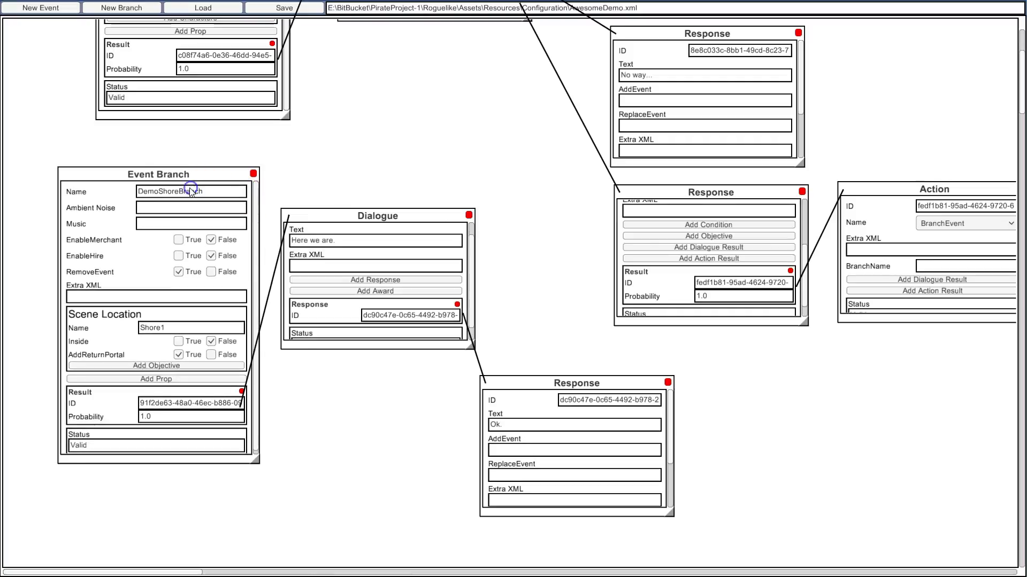
{"action": "left_click", "coordinate": [935, 269]}
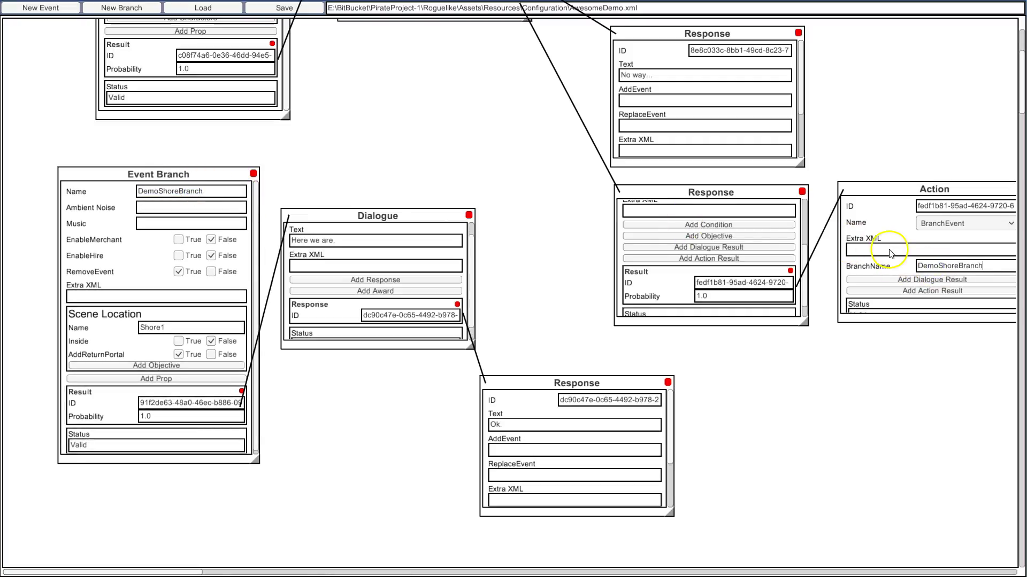
- Save the event, then run the game in Unity and answer with "I want to leave!" and "Ok." to test the branch
{"action": "left_click", "coordinate": [262, 10]}
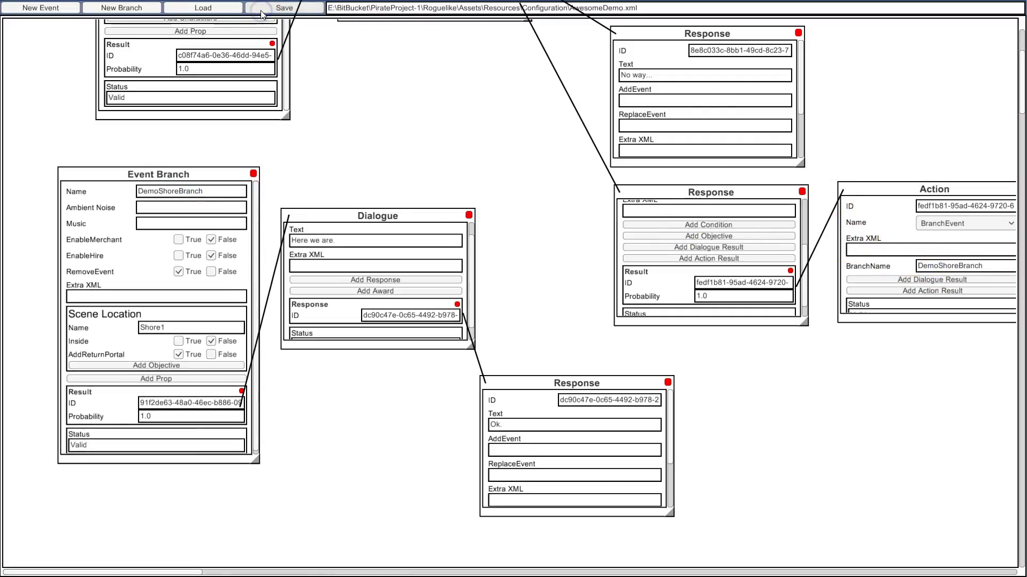
{"action": "key", "text": "alt+Tab"}
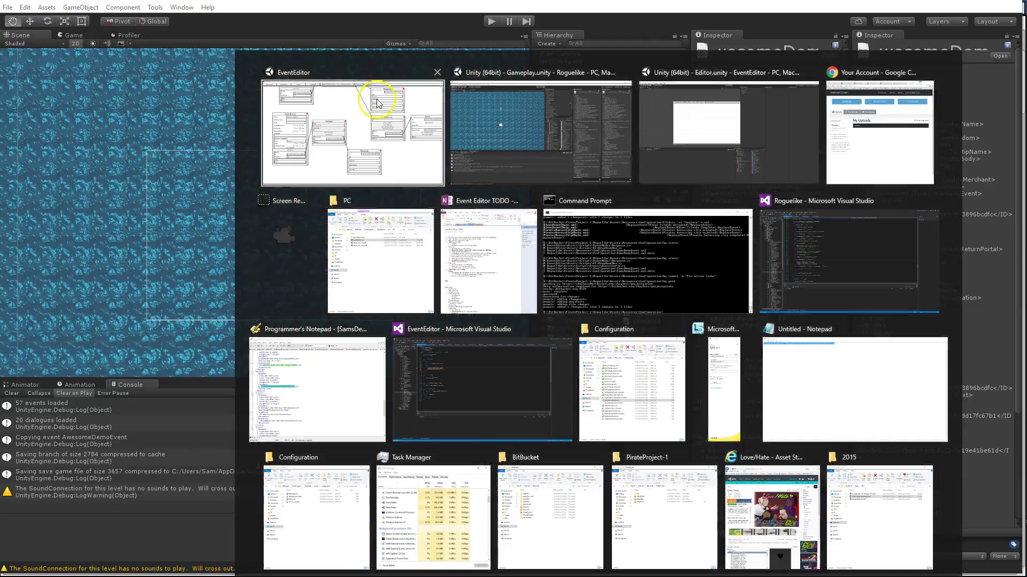
{"action": "left_click", "coordinate": [486, 21]}
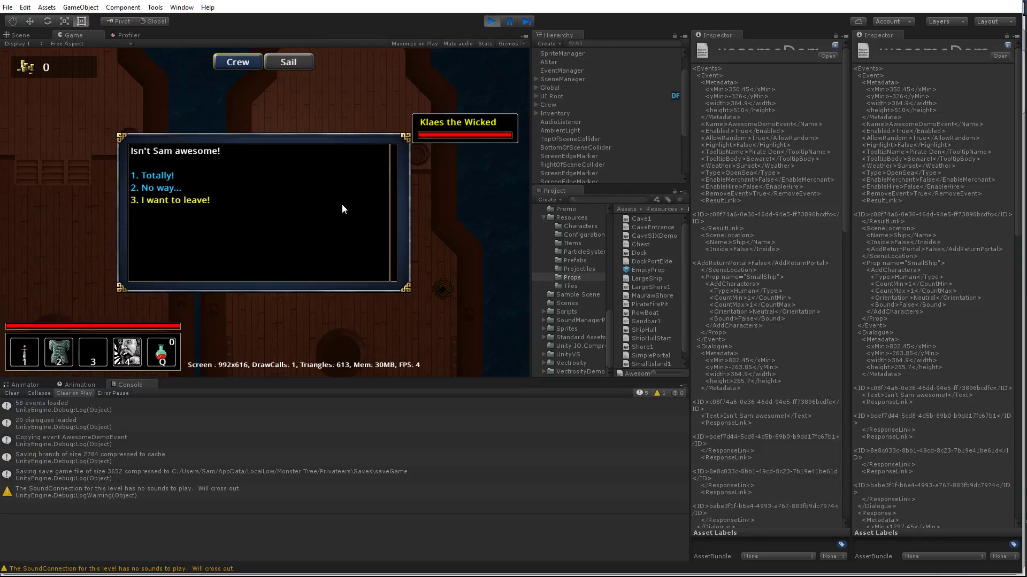
{"action": "left_click", "coordinate": [177, 200]}
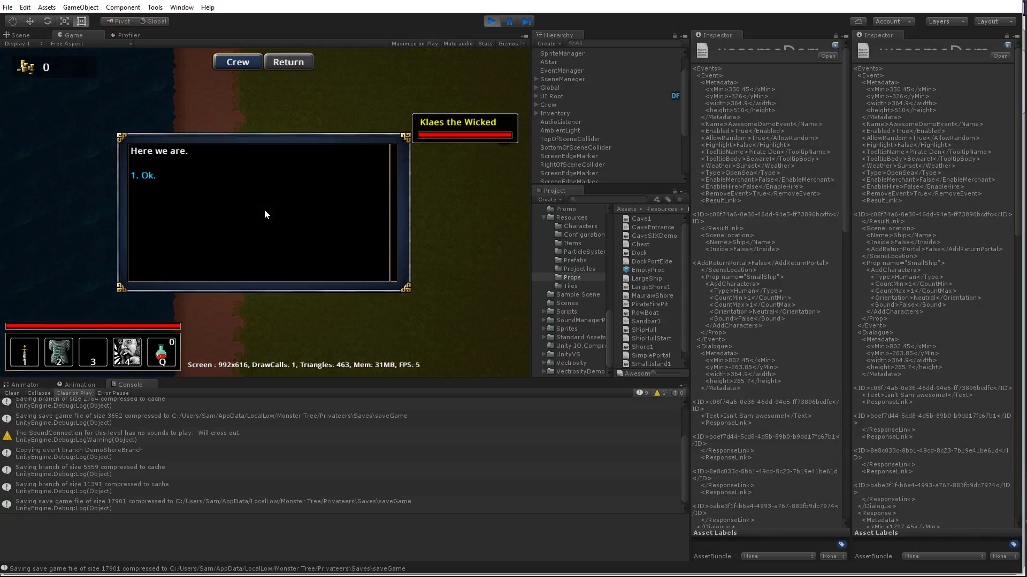
{"action": "left_click", "coordinate": [148, 176]}
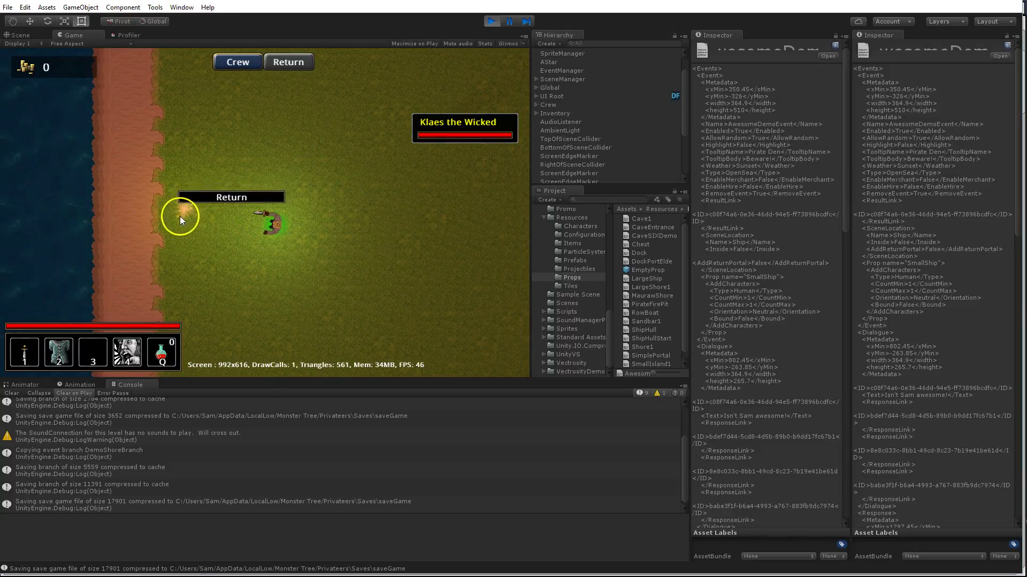
- Walk the character around the shore scene near the return portal to check the branch location, and stop the game
{"action": "key", "text": "a"}
{"action": "key", "text": "d"}
{"action": "key", "text": "w"}
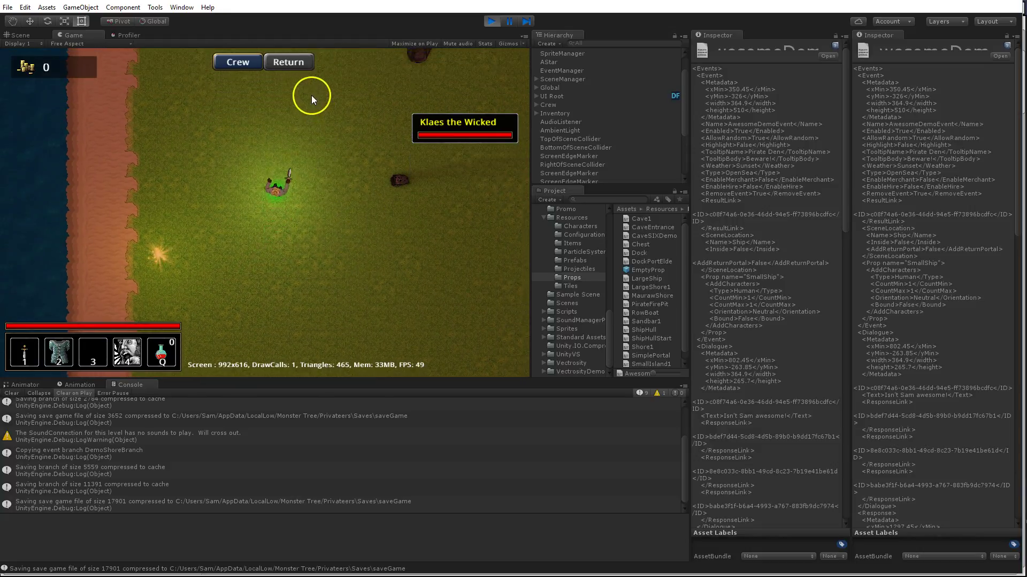
{"action": "key", "text": "s"}
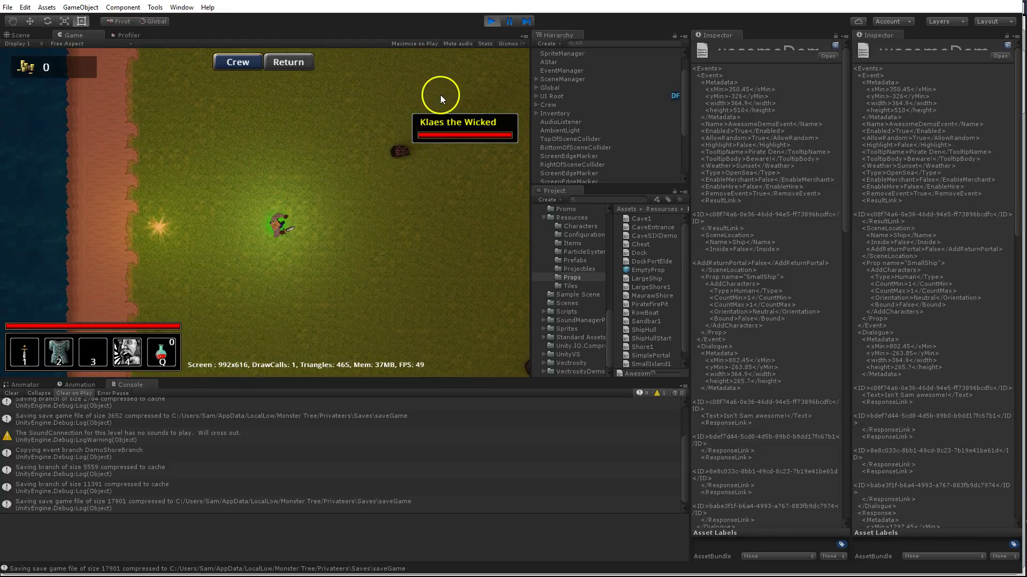
{"action": "left_click", "coordinate": [492, 21]}
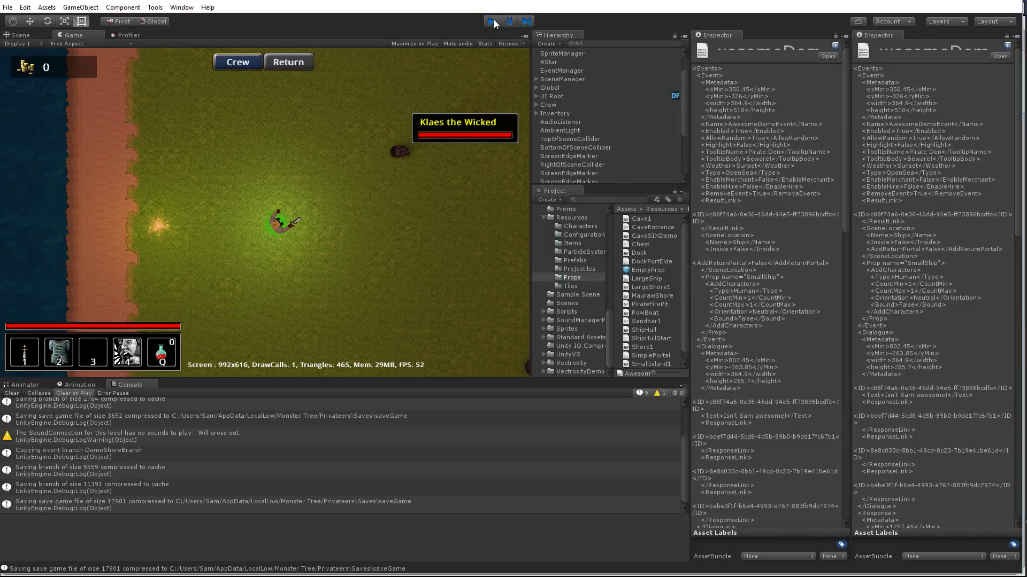
{"action": "left_click", "coordinate": [406, 208]}
- Switch back to the event editor and rearrange the "Ok.", "Totally!" and "No way..." Response nodes, freeing space above the "I want to leave!" response
{"action": "key", "text": "alt+Tab"}
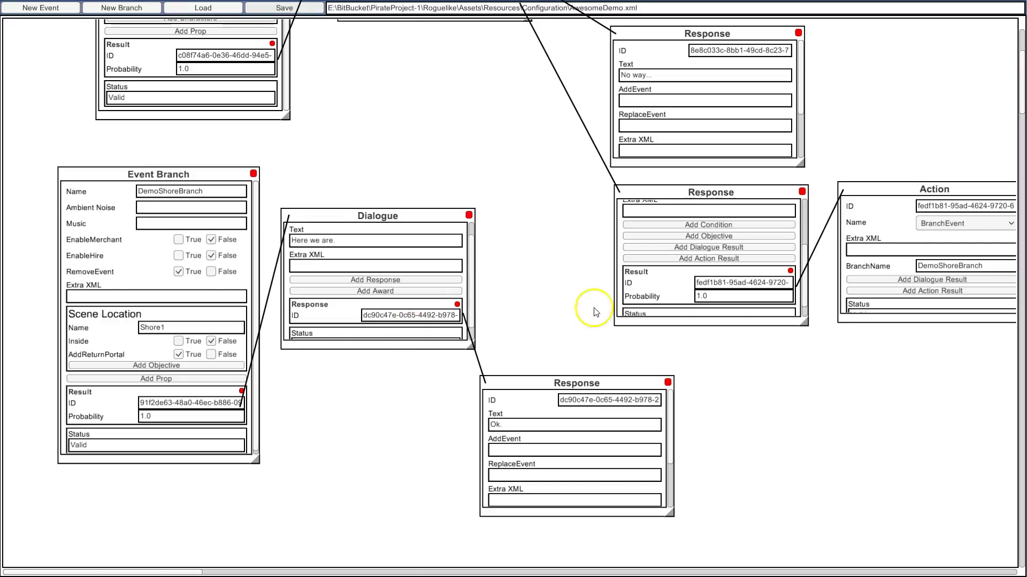
{"action": "left_click_drag", "start_coordinate": [572, 386], "coordinate": [554, 386]}
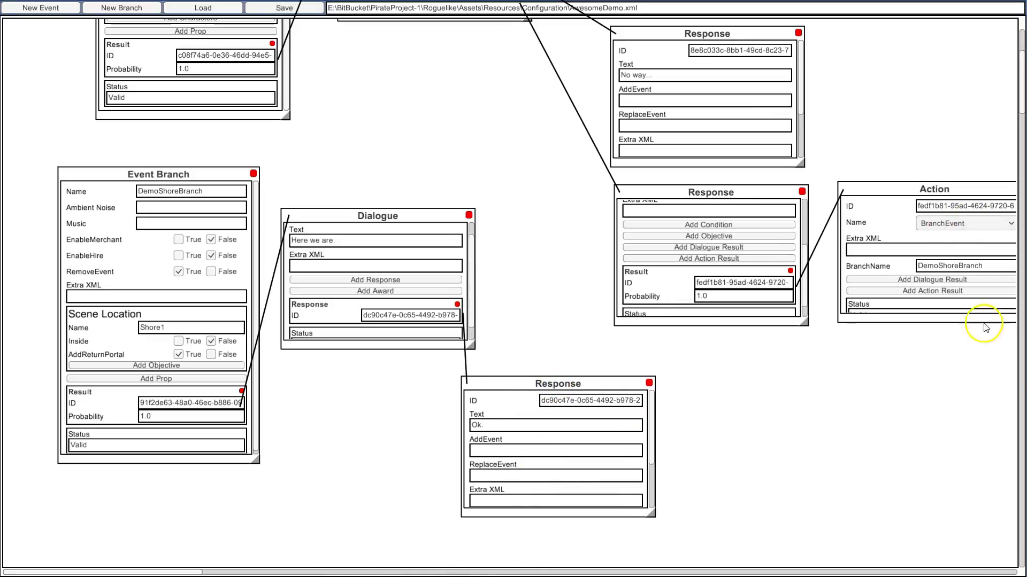
{"action": "scroll", "coordinate": [1020, 91], "scroll_direction": "up", "scroll_amount": 4}
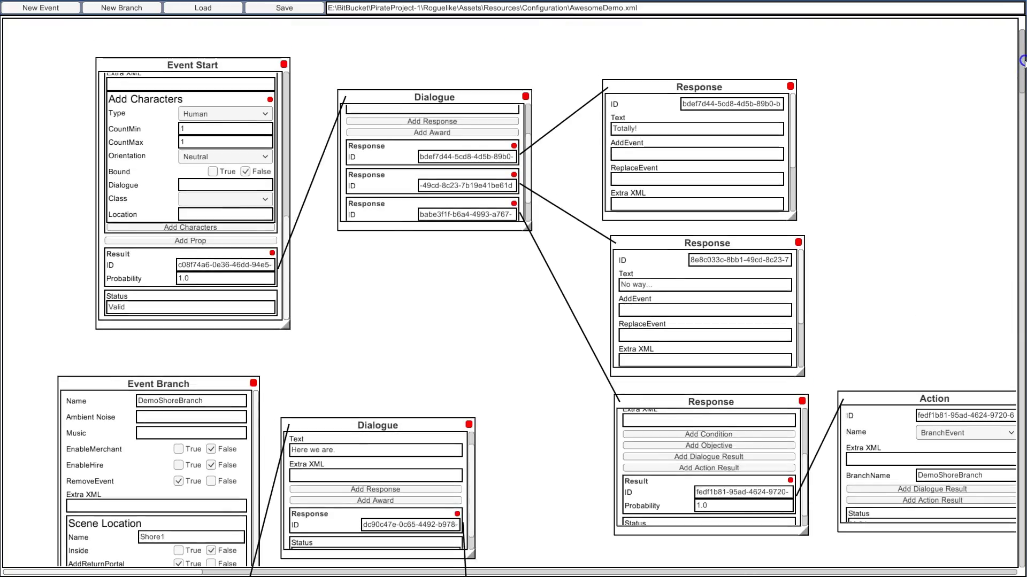
{"action": "left_click_drag", "start_coordinate": [738, 89], "coordinate": [749, 61]}
{"action": "left_click_drag", "start_coordinate": [670, 250], "coordinate": [913, 55]}
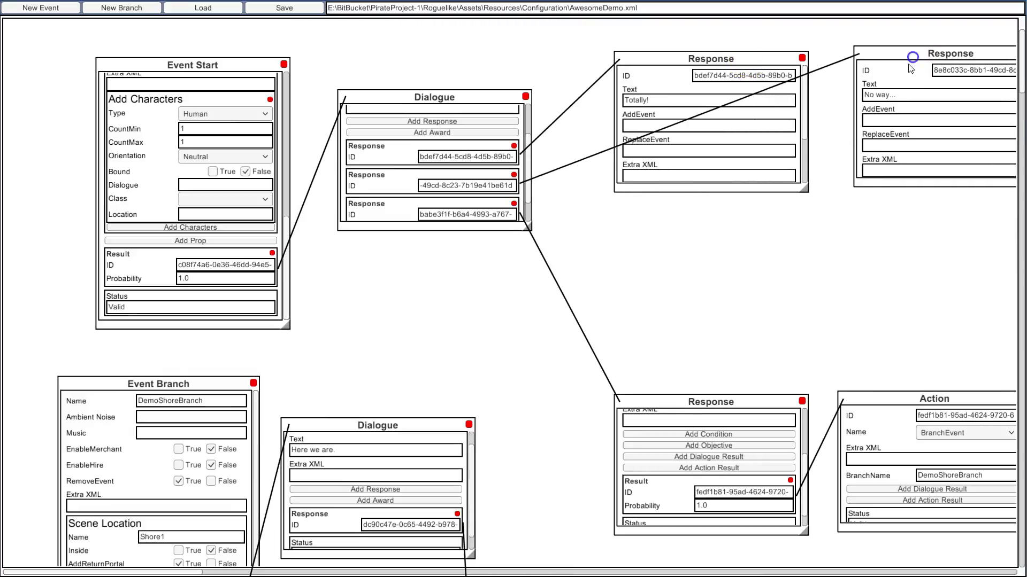
- Add a fourth Response to the main Dialogue, place it below the "Totally!" response, and set its text to "Let's Fight!"
{"action": "left_click", "coordinate": [419, 122]}
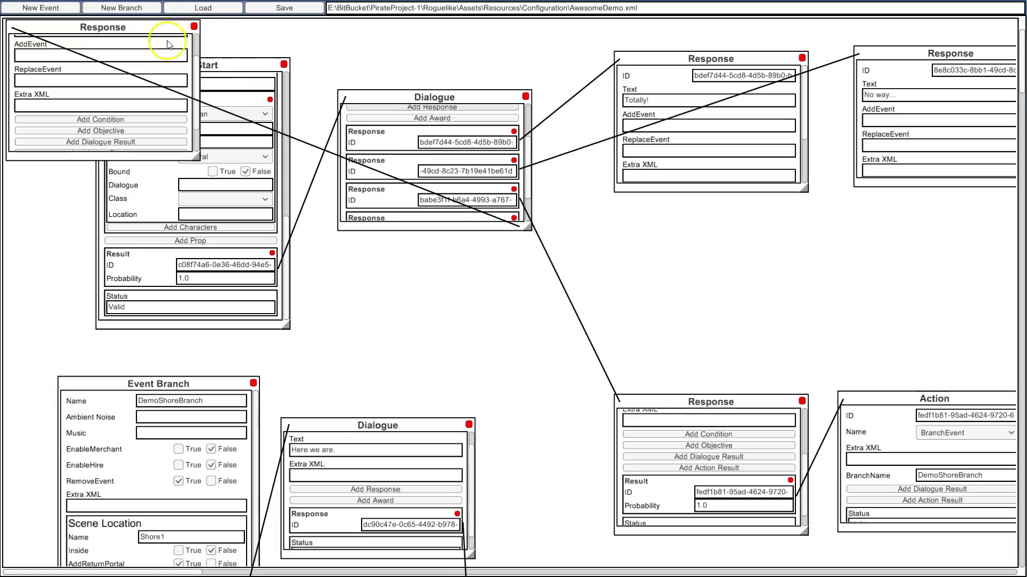
{"action": "left_click_drag", "start_coordinate": [91, 18], "coordinate": [710, 222]}
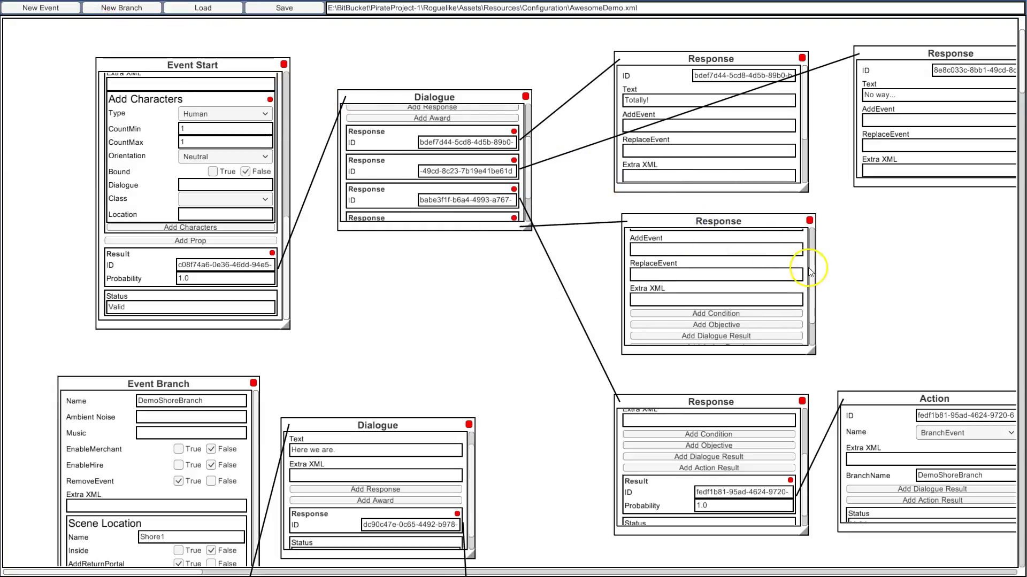
{"action": "left_click_drag", "start_coordinate": [810, 267], "coordinate": [810, 230]}
{"action": "left_click", "coordinate": [717, 262]}
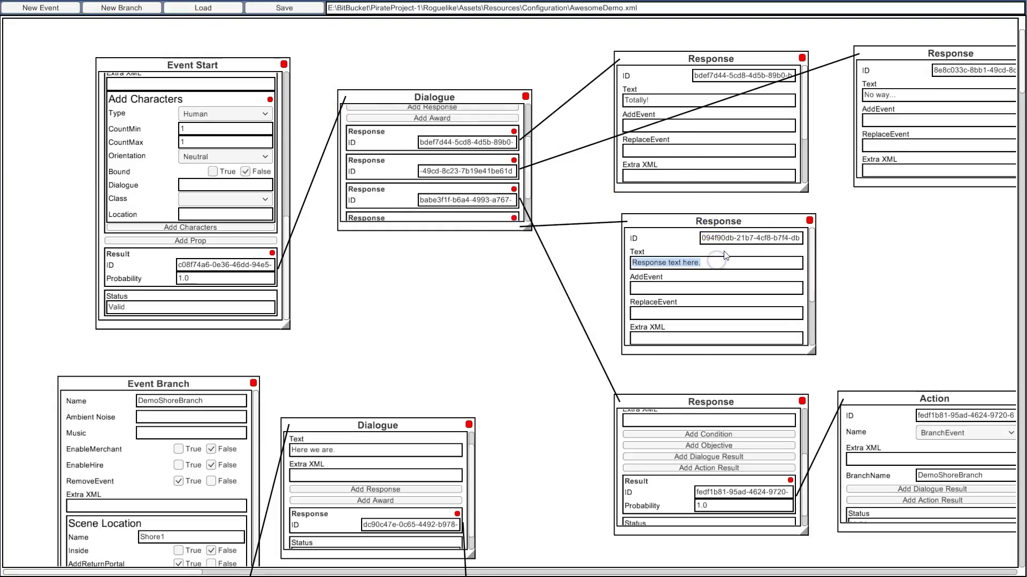
{"action": "type", "text": "Let's Fight!"}
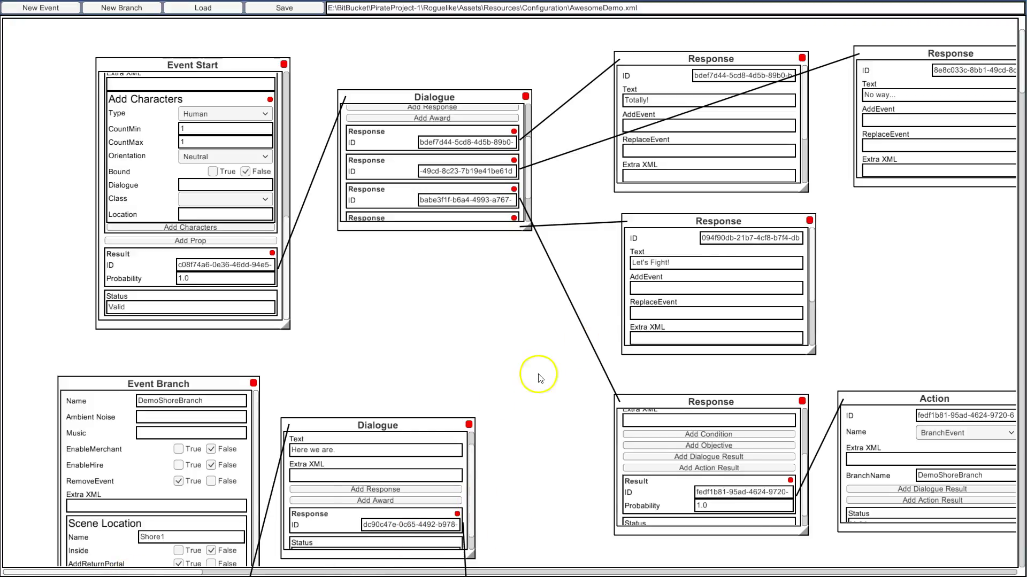
- Add an Action Result to the "Let's Fight!" response, place it beside the response, and set it to ChangeNPCsOrientation
{"action": "left_click_drag", "start_coordinate": [548, 376], "coordinate": [264, 384]}
{"action": "left_click_drag", "start_coordinate": [527, 282], "coordinate": [530, 320]}
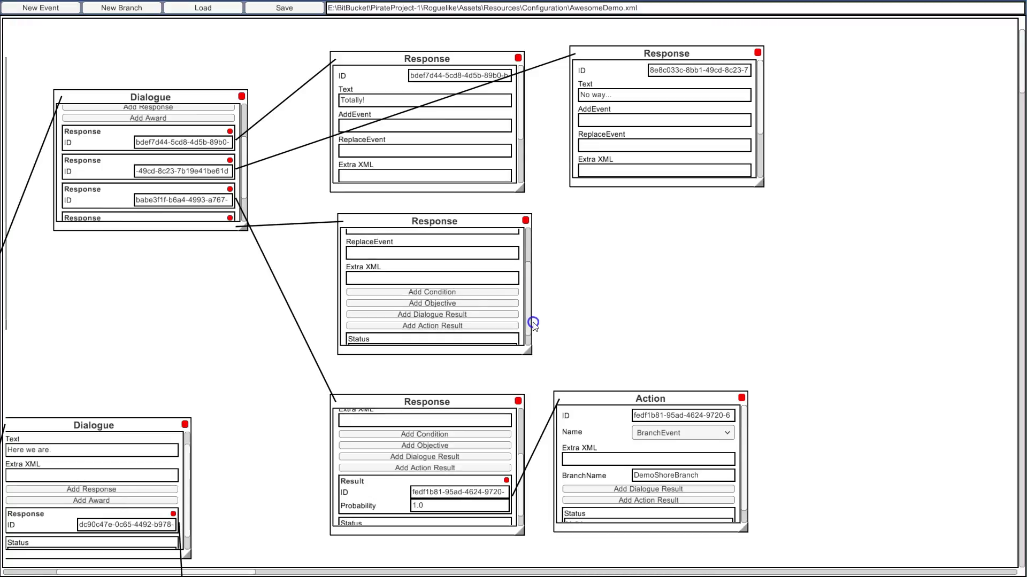
{"action": "left_click", "coordinate": [432, 326]}
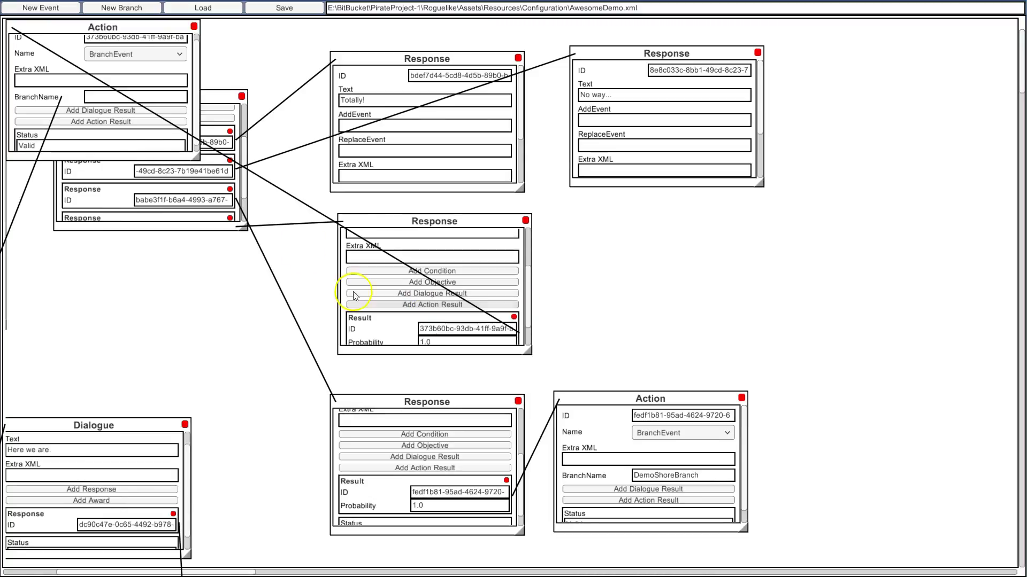
{"action": "left_click_drag", "start_coordinate": [122, 31], "coordinate": [677, 226]}
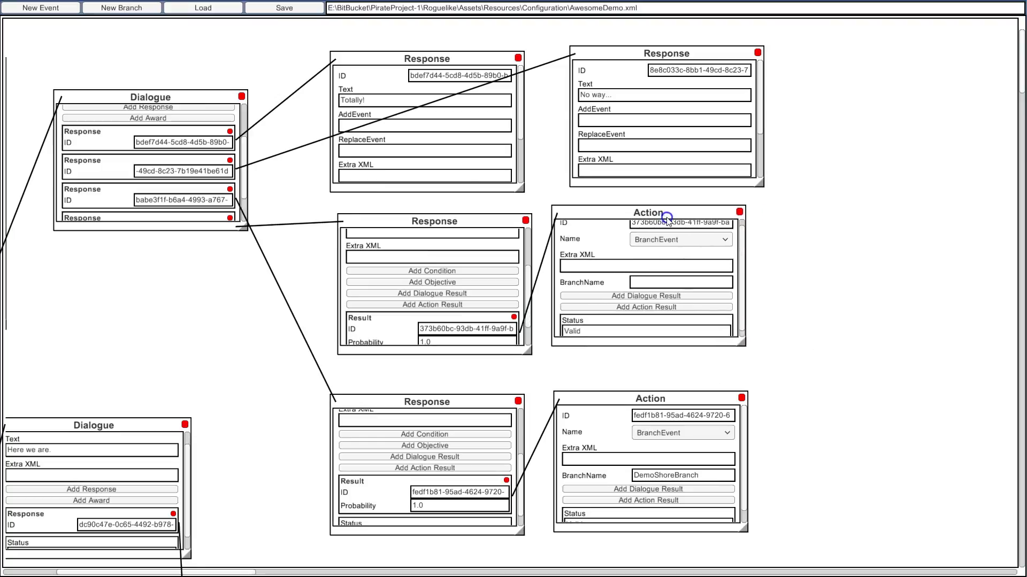
{"action": "left_click", "coordinate": [703, 239]}
{"action": "left_click", "coordinate": [682, 287]}
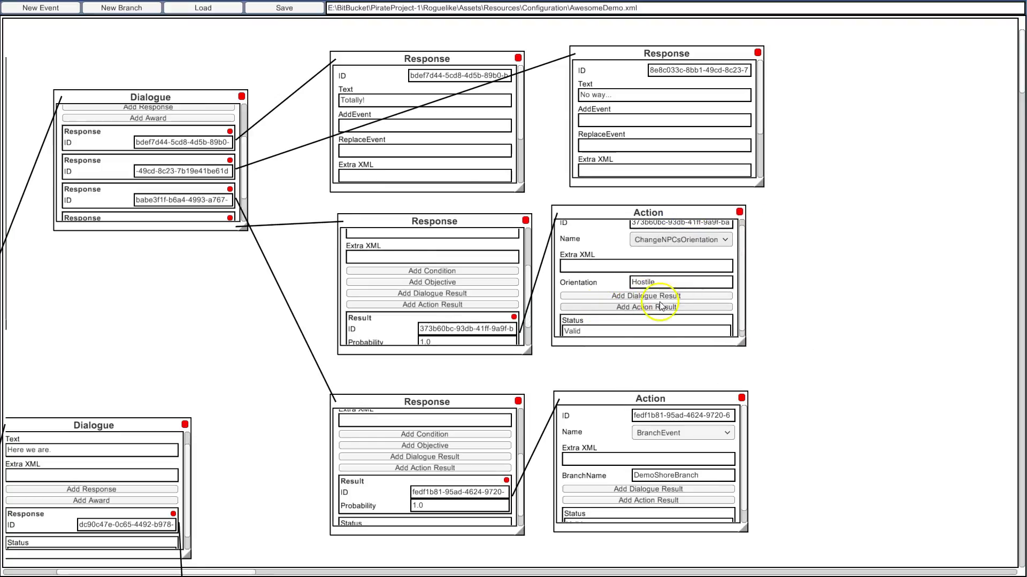
{"action": "left_click_drag", "start_coordinate": [741, 266], "coordinate": [740, 229]}
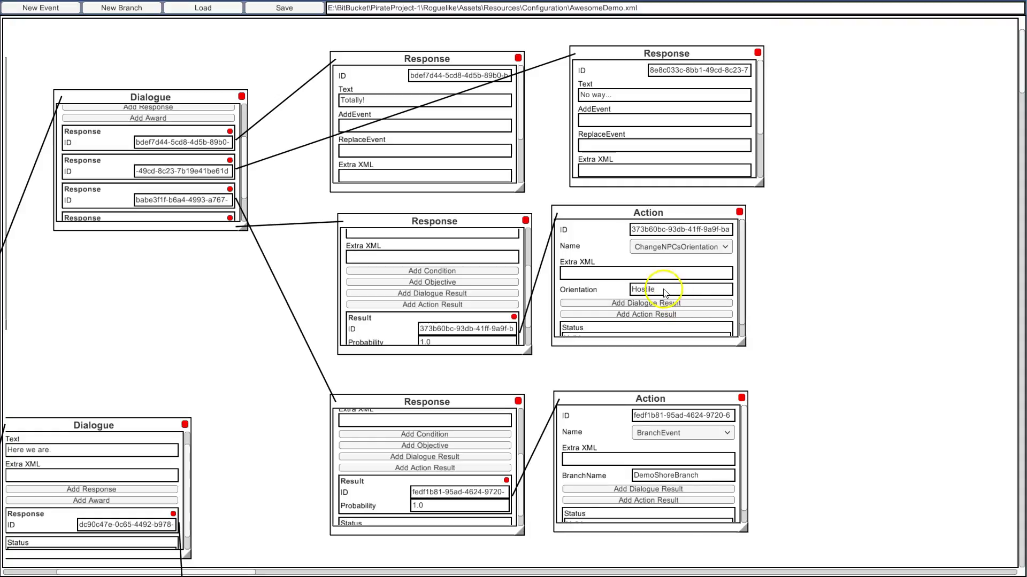
{"action": "left_click_drag", "start_coordinate": [654, 212], "coordinate": [667, 217]}
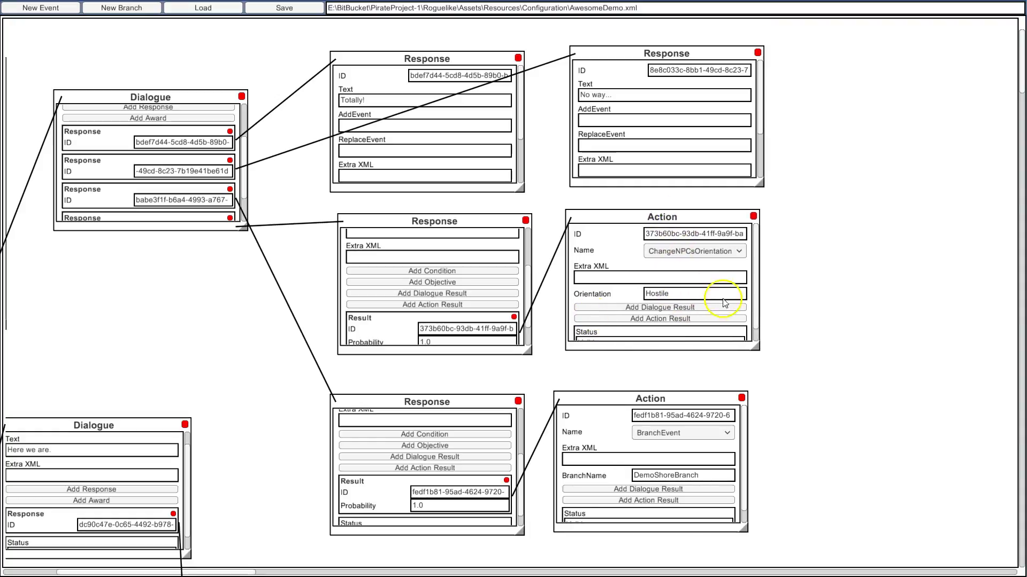
- Chain another Action Result to the ChangeNPCsOrientation action, place it alongside, and choose the action that waits for a lower enemy count
{"action": "left_click", "coordinate": [684, 319]}
{"action": "left_click_drag", "start_coordinate": [143, 27], "coordinate": [922, 214]}
{"action": "left_click_drag", "start_coordinate": [407, 535], "coordinate": [291, 517]}
{"action": "left_click", "coordinate": [784, 213]}
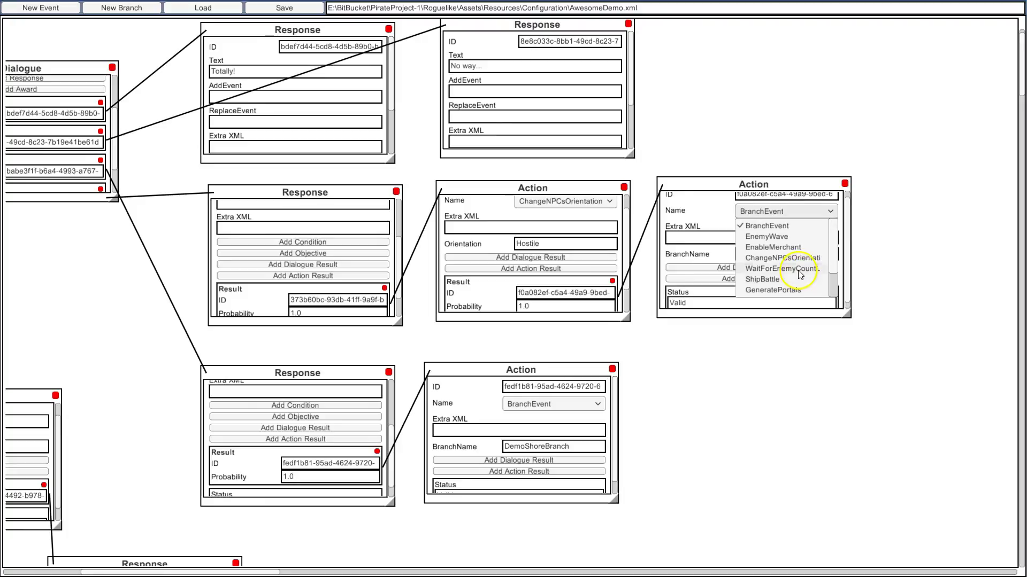
{"action": "left_click", "coordinate": [782, 268]}
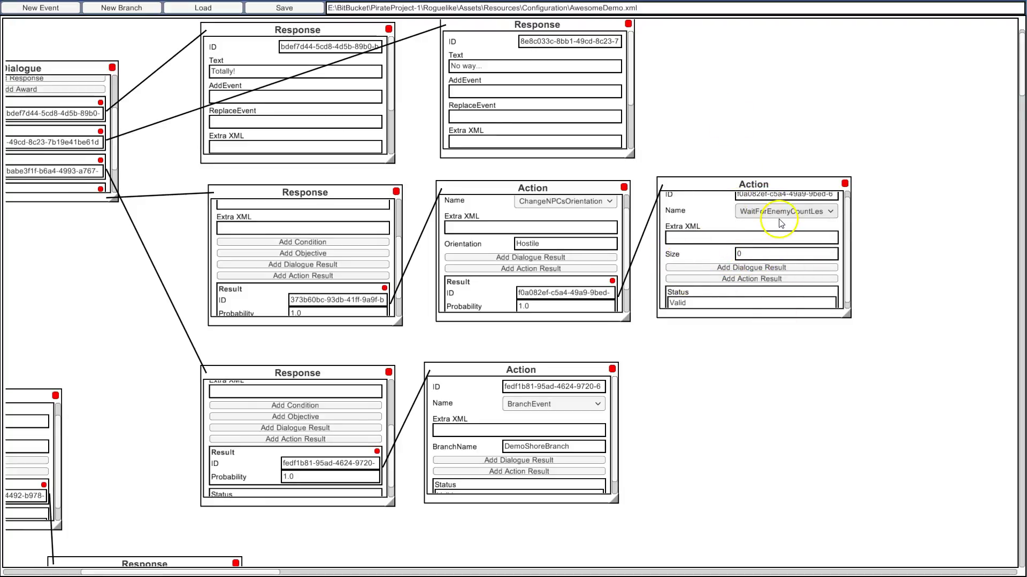
- Add a Dialogue Result to the WaitForEnemyCount action and set its text to "He's dead"
{"action": "left_click", "coordinate": [729, 266]}
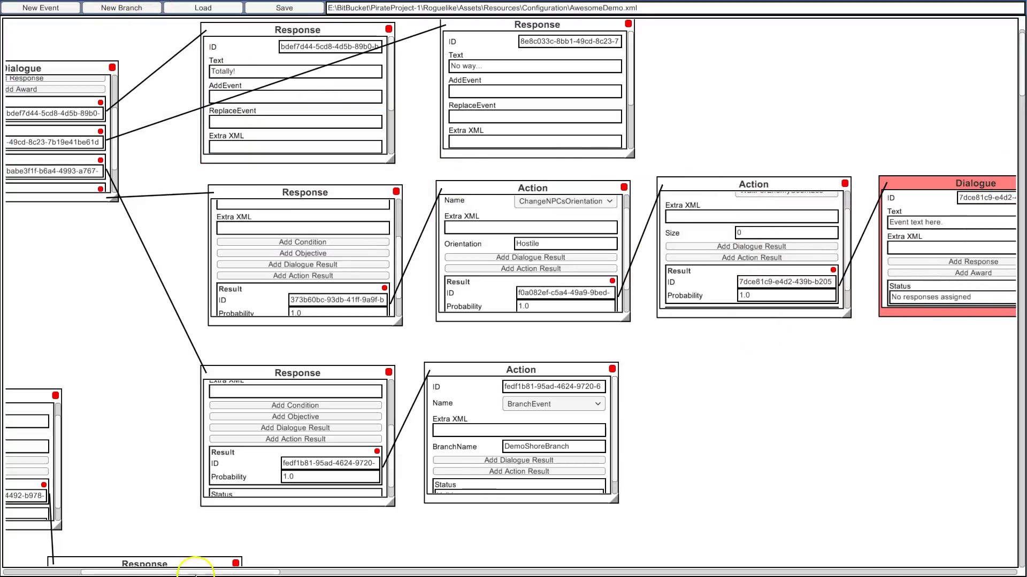
{"action": "left_click_drag", "start_coordinate": [131, 573], "coordinate": [174, 573]}
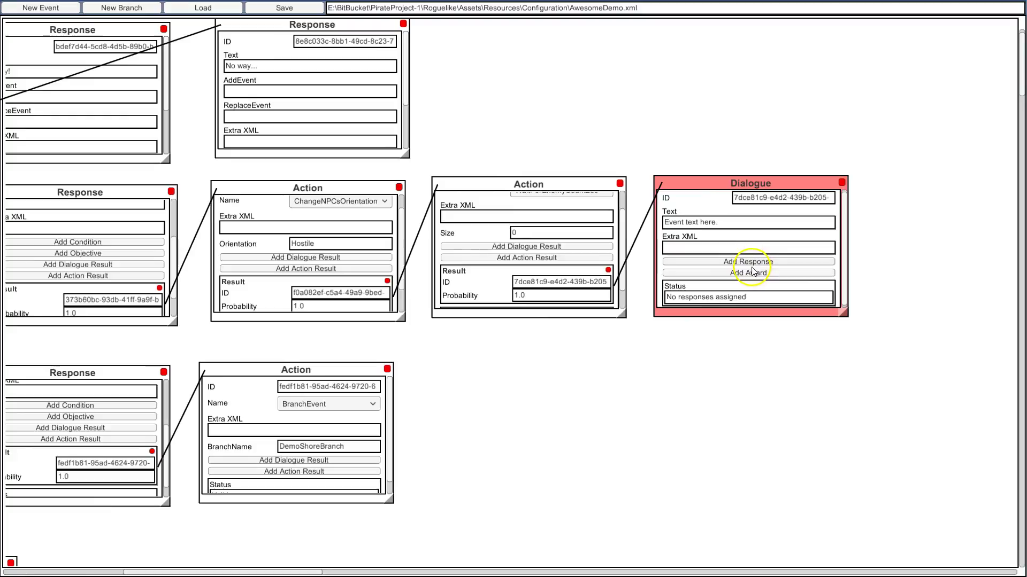
{"action": "left_click", "coordinate": [741, 223]}
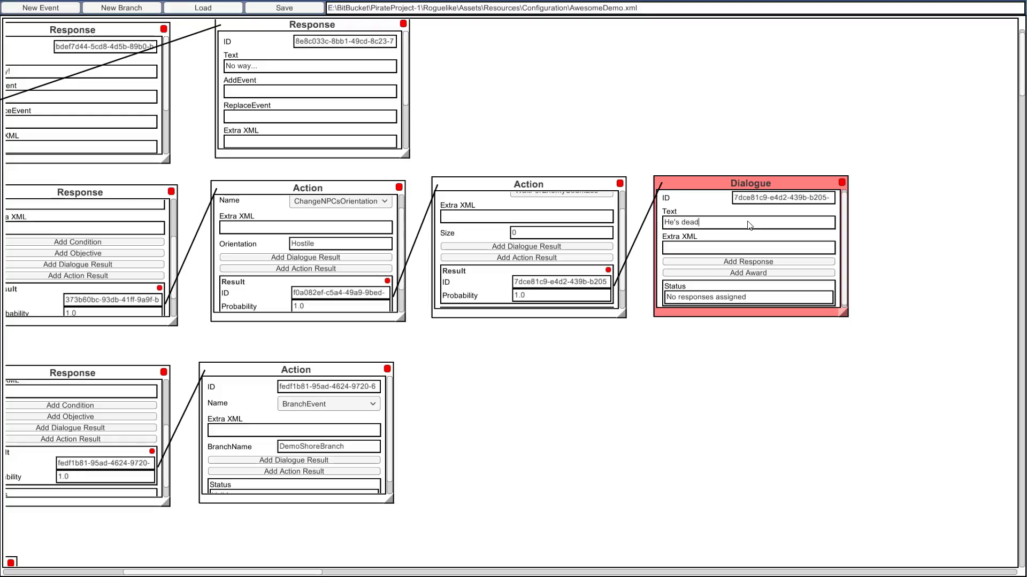
- Add a Response to the "He's dead" dialogue, place it alongside, and set its text to "Ok."
{"action": "left_click", "coordinate": [778, 262]}
{"action": "left_click_drag", "start_coordinate": [76, 23], "coordinate": [915, 194]}
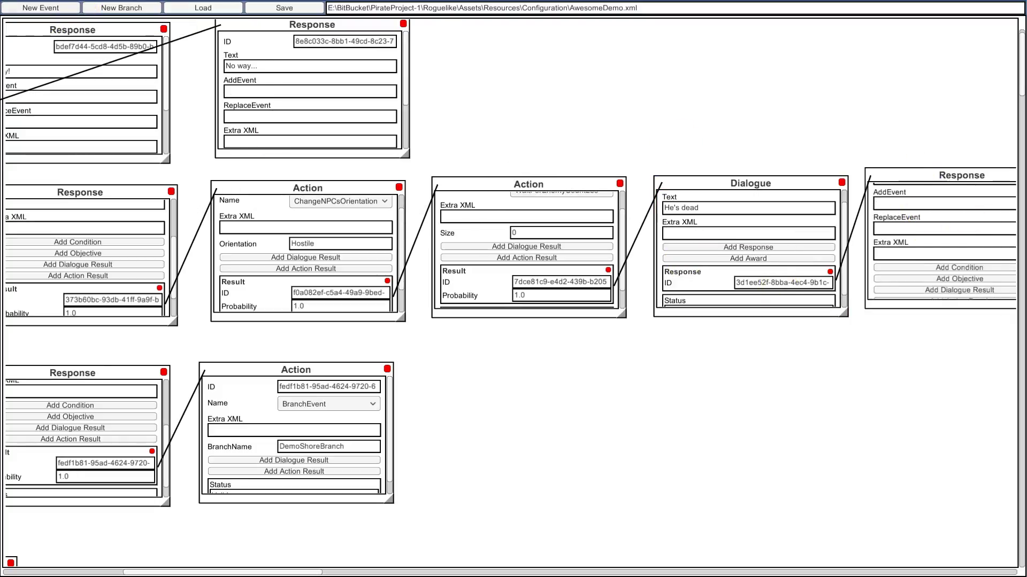
{"action": "left_click_drag", "start_coordinate": [526, 494], "coordinate": [390, 502]}
{"action": "left_click_drag", "start_coordinate": [919, 226], "coordinate": [919, 206]}
{"action": "left_click", "coordinate": [811, 228]}
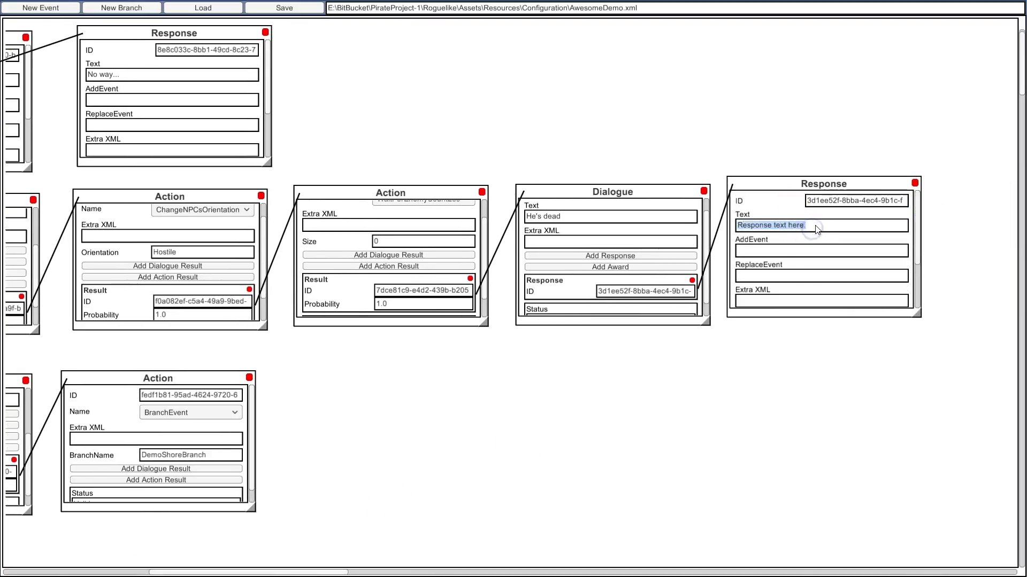
{"action": "type", "text": "Ok"}
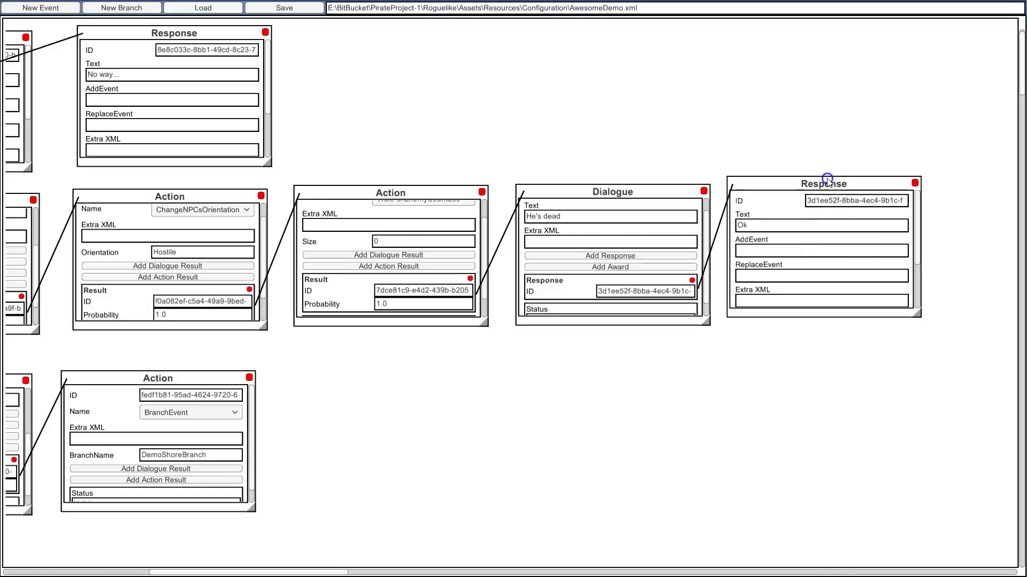
{"action": "left_click_drag", "start_coordinate": [828, 181], "coordinate": [835, 190]}
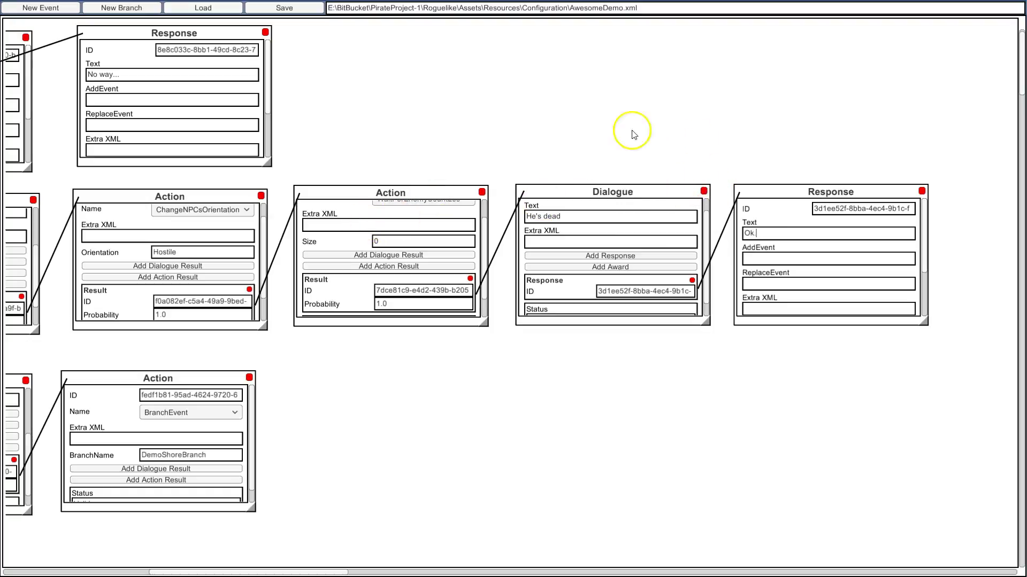
- Add an Award to the "He's dead" dialogue with Potions 2, GoldBaseAdjust 1 and Crew 1, and save the event file
{"action": "left_click", "coordinate": [610, 267]}
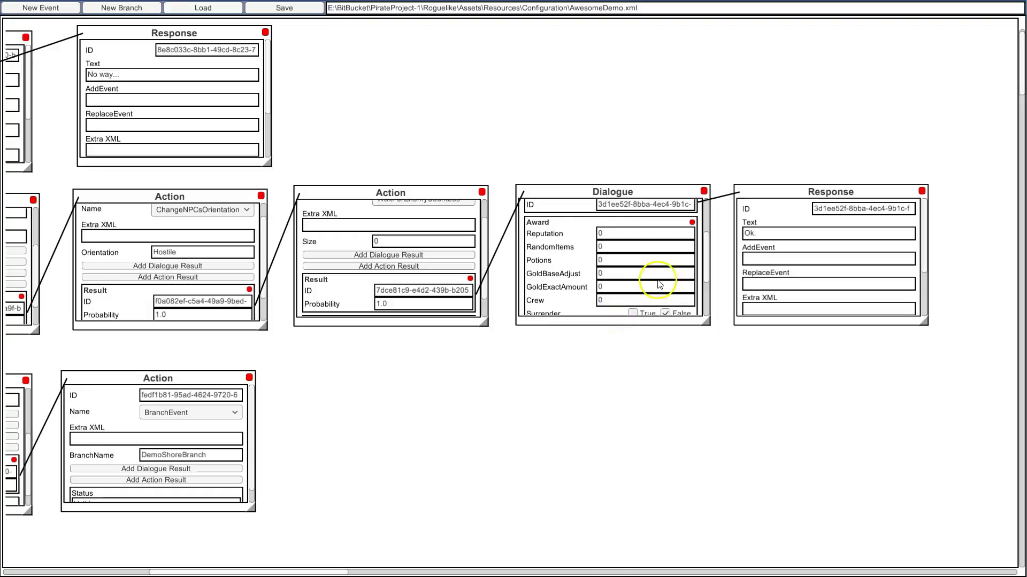
{"action": "scroll", "coordinate": [704, 252], "scroll_direction": "down", "scroll_amount": 2}
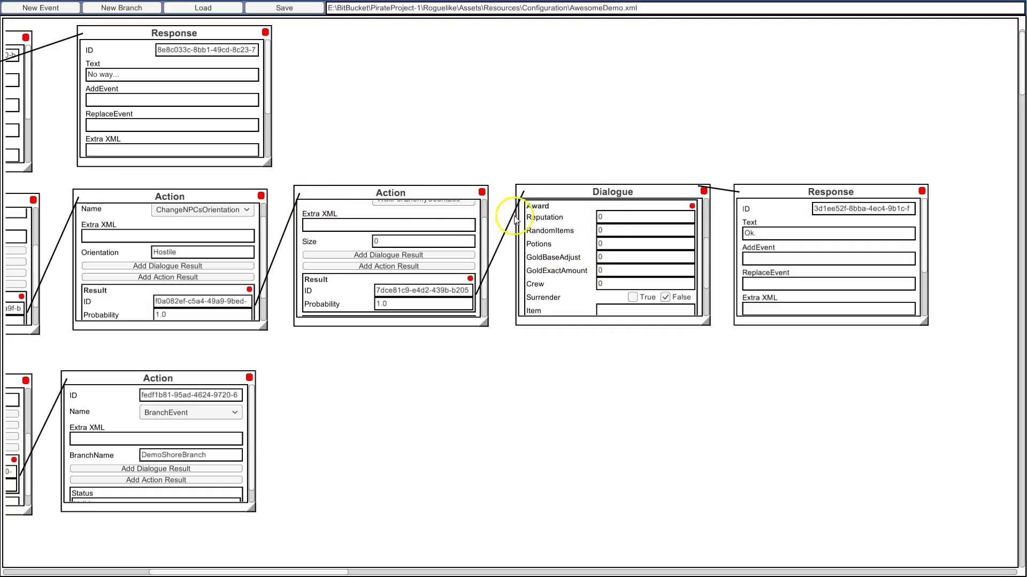
{"action": "double_click", "coordinate": [609, 245]}
{"action": "type", "text": "2"}
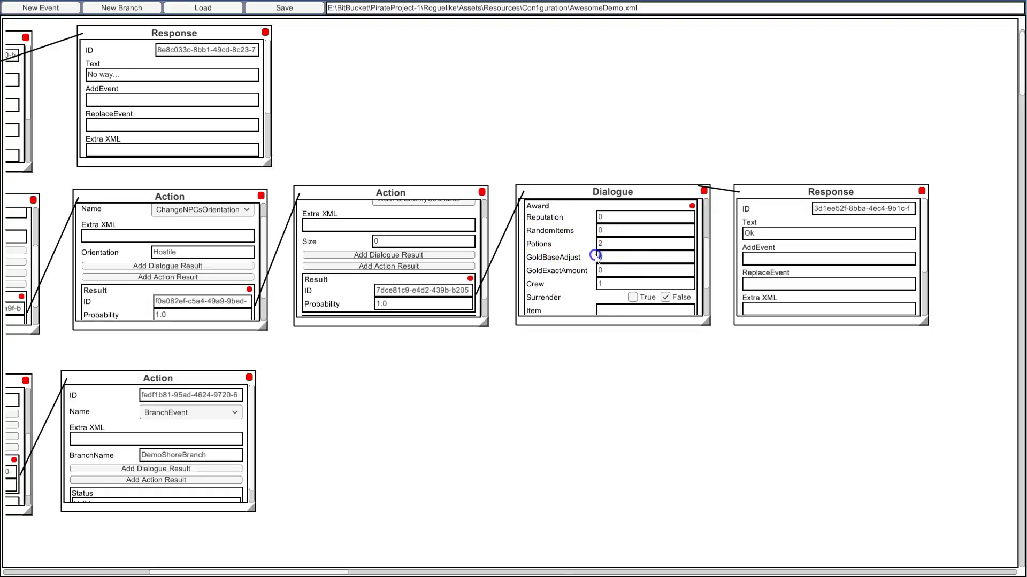
{"action": "type", "text": "2"}
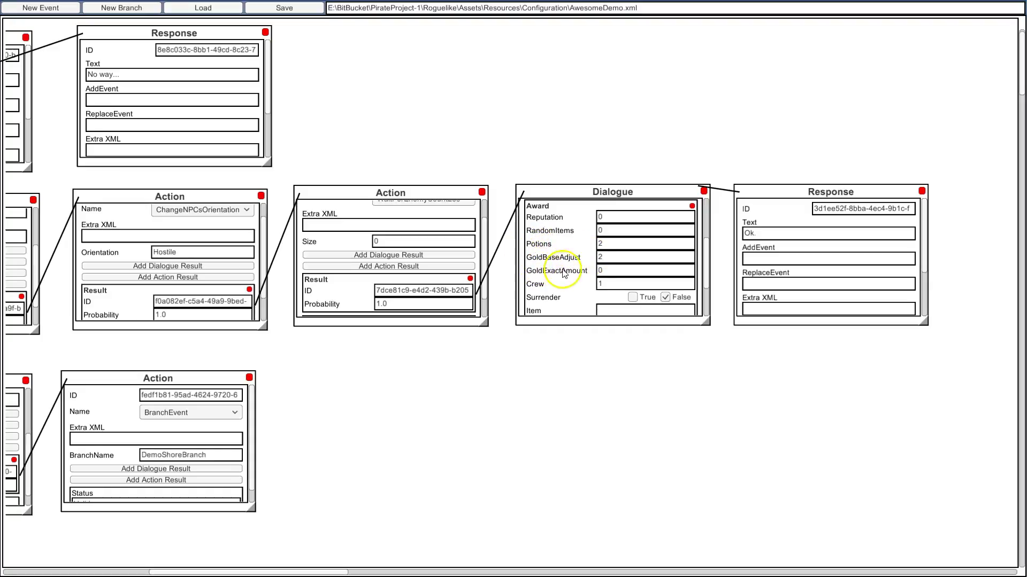
{"action": "left_click", "coordinate": [595, 258]}
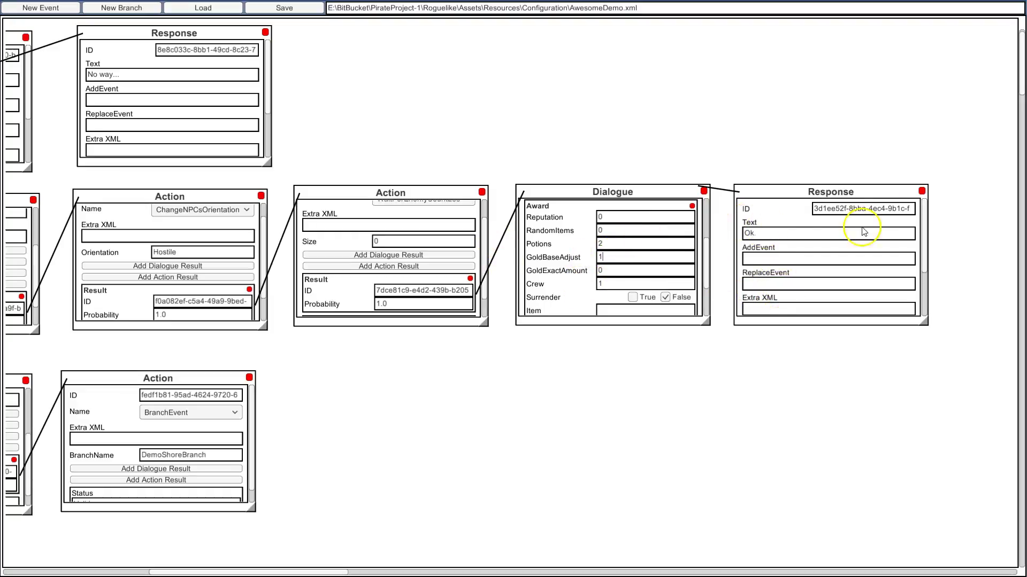
{"action": "left_click", "coordinate": [285, 8]}
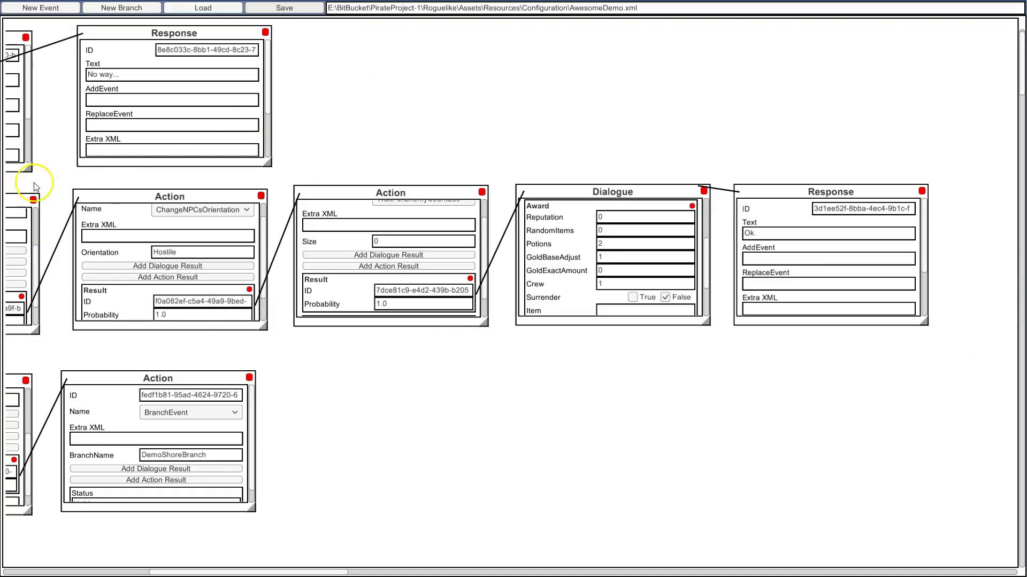
- Switch to Unity, run the game, and choose "Let's Fight!" in the demo event's dialogue
{"action": "key", "text": "alt+Tab"}
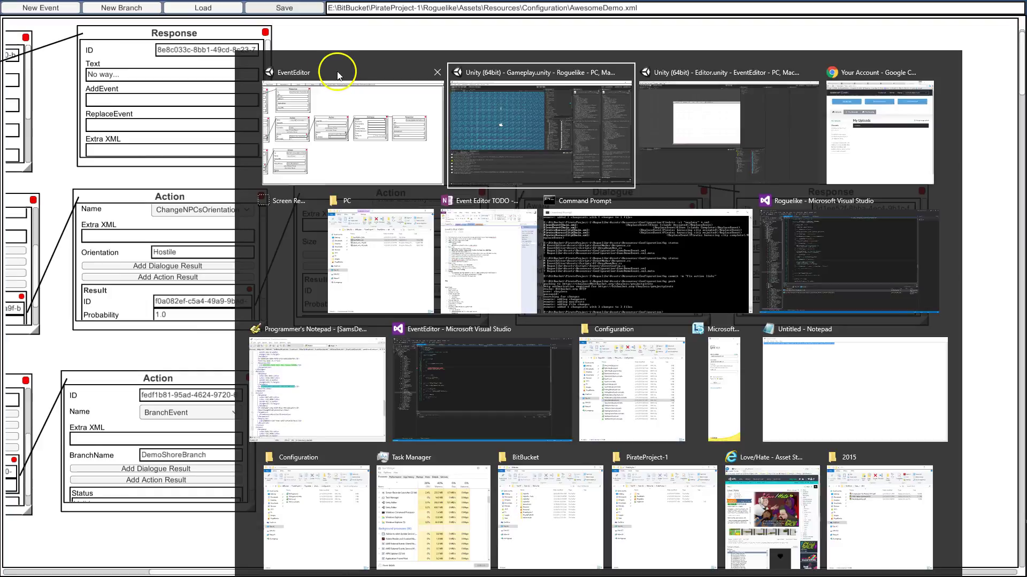
{"action": "left_click", "coordinate": [491, 21]}
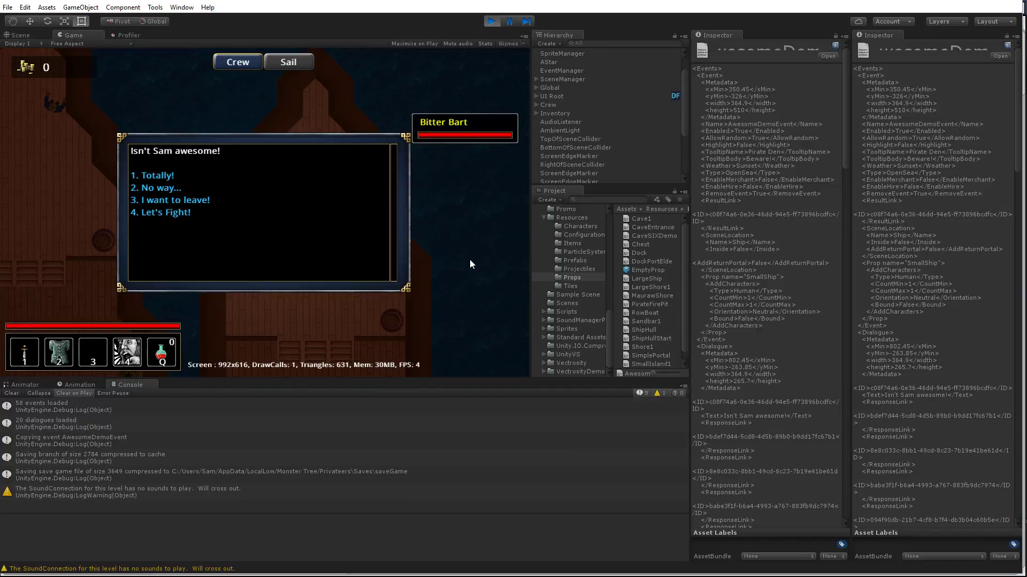
{"action": "left_click", "coordinate": [154, 214]}
- Move the player around the ship's deck and attack the hostile NPC until it is defeated
{"action": "key", "text": "d"}
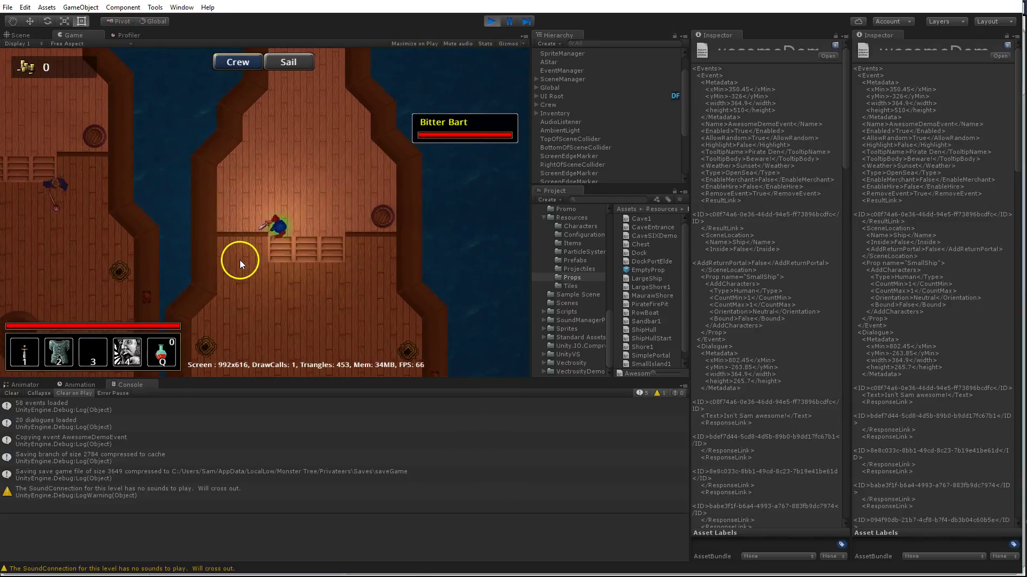
{"action": "key", "text": "s"}
{"action": "key", "text": "d"}
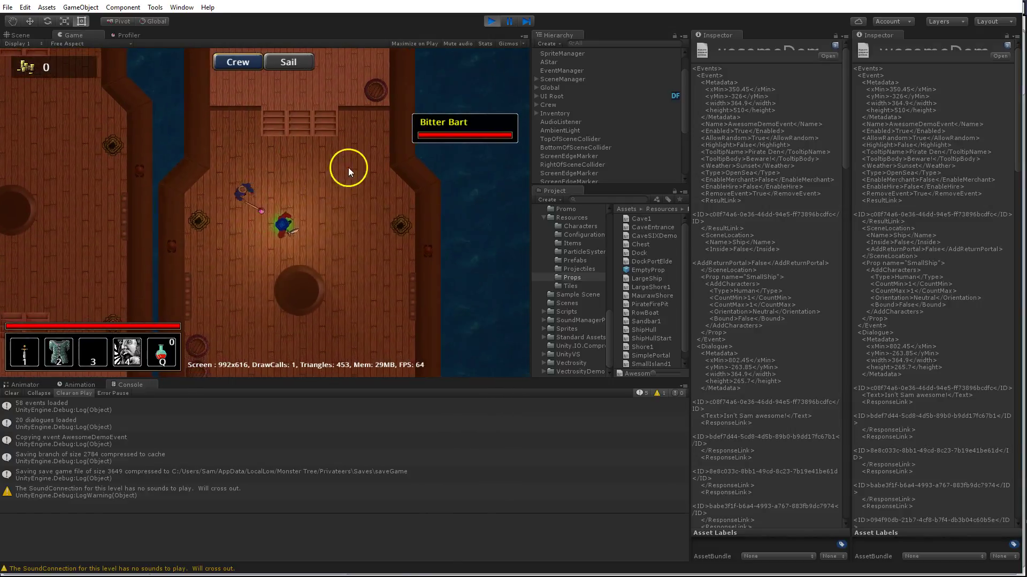
{"action": "key", "text": "w"}
{"action": "key", "text": "a"}
{"action": "key", "text": "a"}
{"action": "key", "text": "s"}
{"action": "left_click", "coordinate": [215, 242]}
{"action": "left_click", "coordinate": [222, 242]}
{"action": "key", "text": "4"}
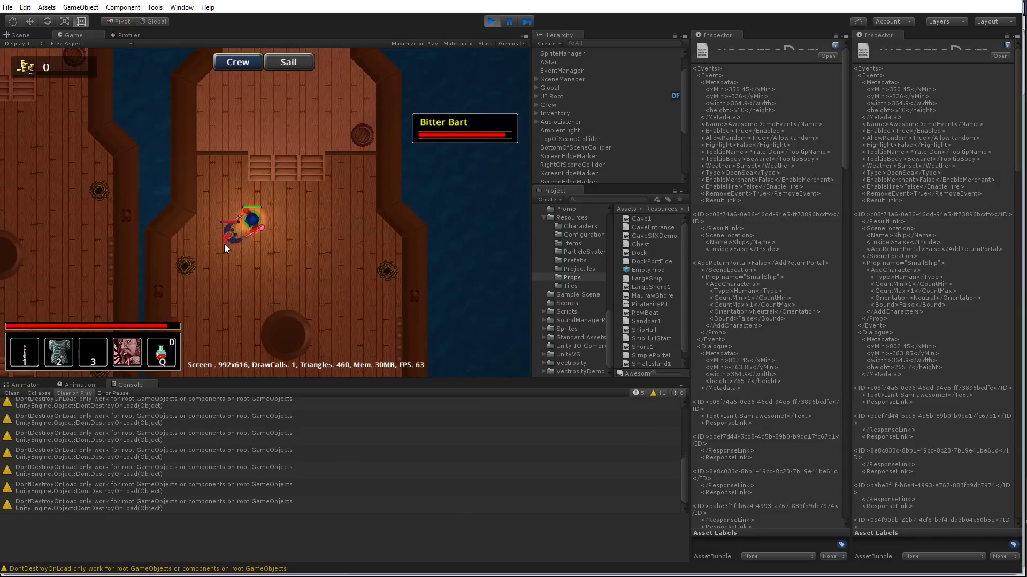
{"action": "left_click", "coordinate": [225, 244]}
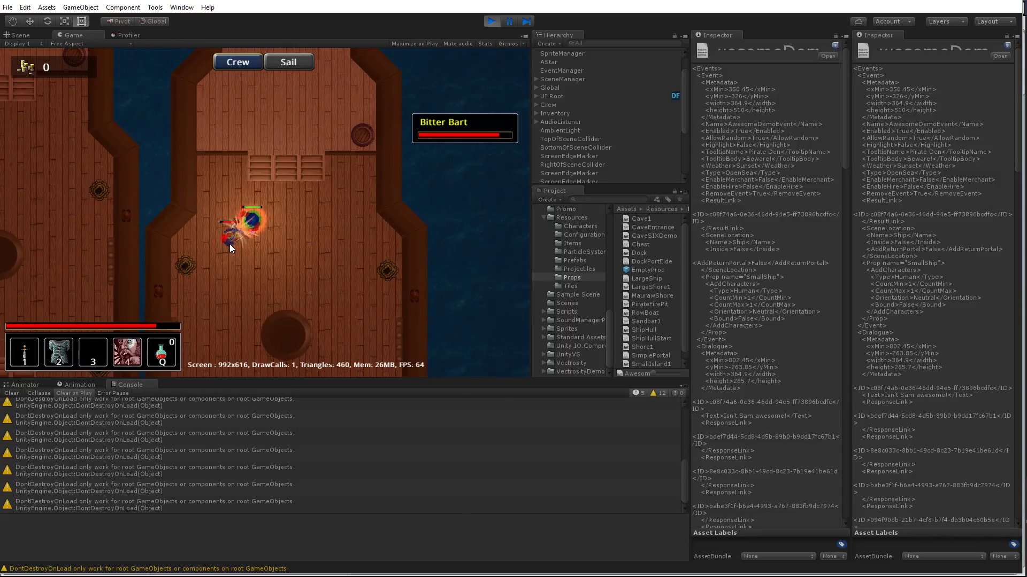
{"action": "left_click", "coordinate": [230, 244]}
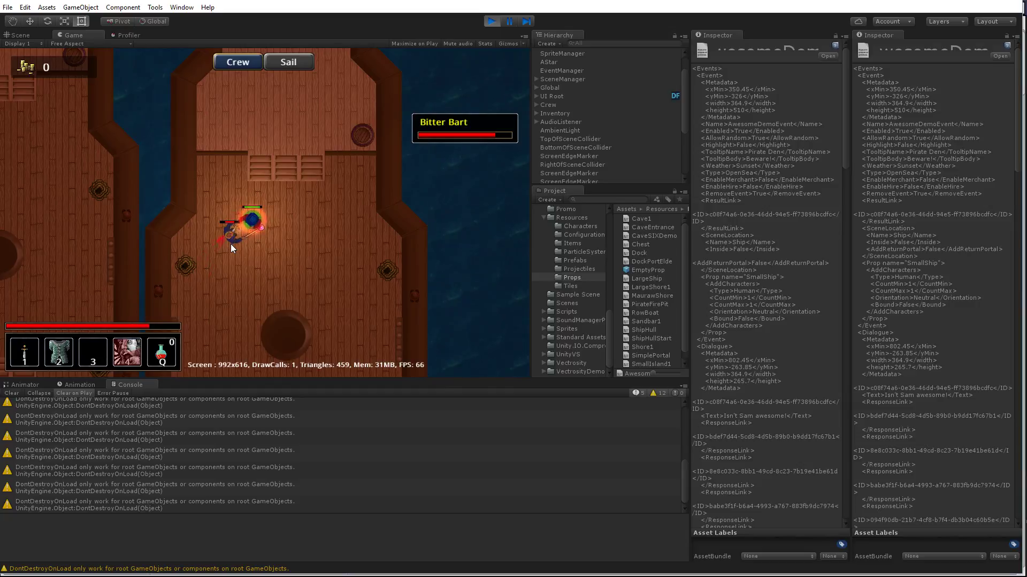
{"action": "left_click", "coordinate": [231, 243]}
{"action": "left_click", "coordinate": [231, 244]}
{"action": "left_click", "coordinate": [231, 243]}
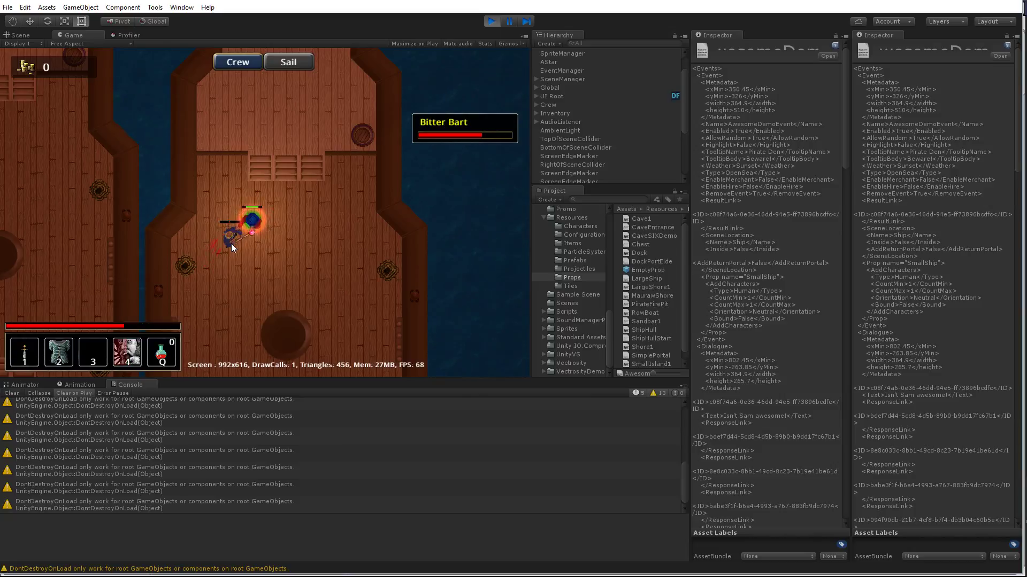
{"action": "left_click", "coordinate": [231, 244]}
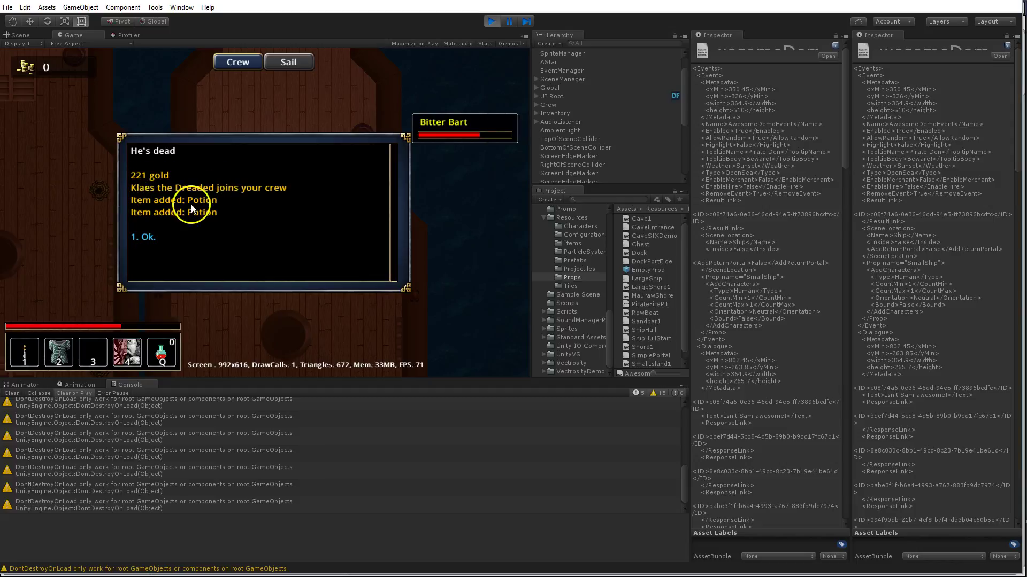
- Accept the "He's dead" dialogue with "Ok." and test switching control between the two crew members
{"action": "left_click", "coordinate": [144, 237]}
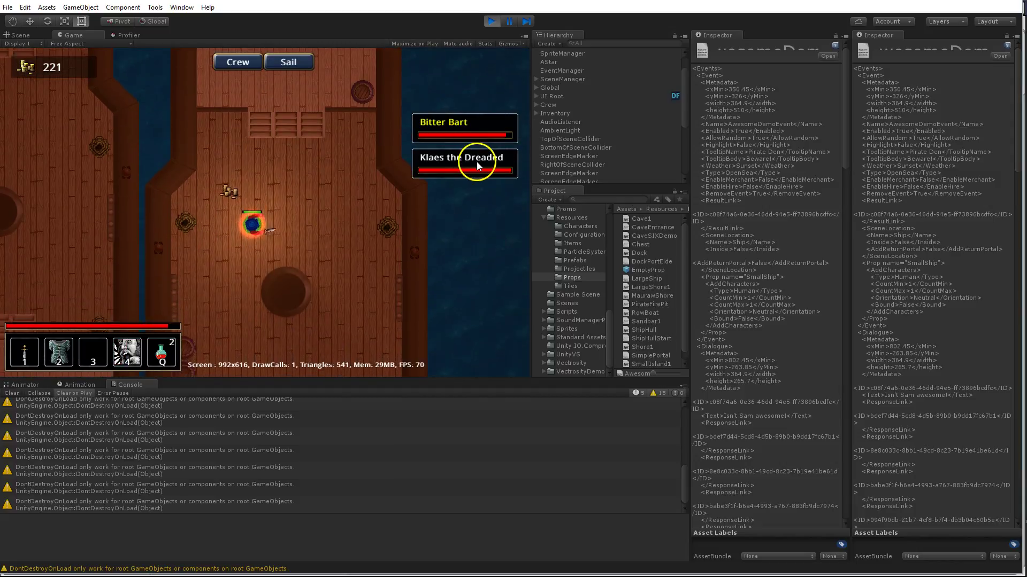
{"action": "left_click", "coordinate": [476, 161]}
{"action": "left_click", "coordinate": [460, 126]}
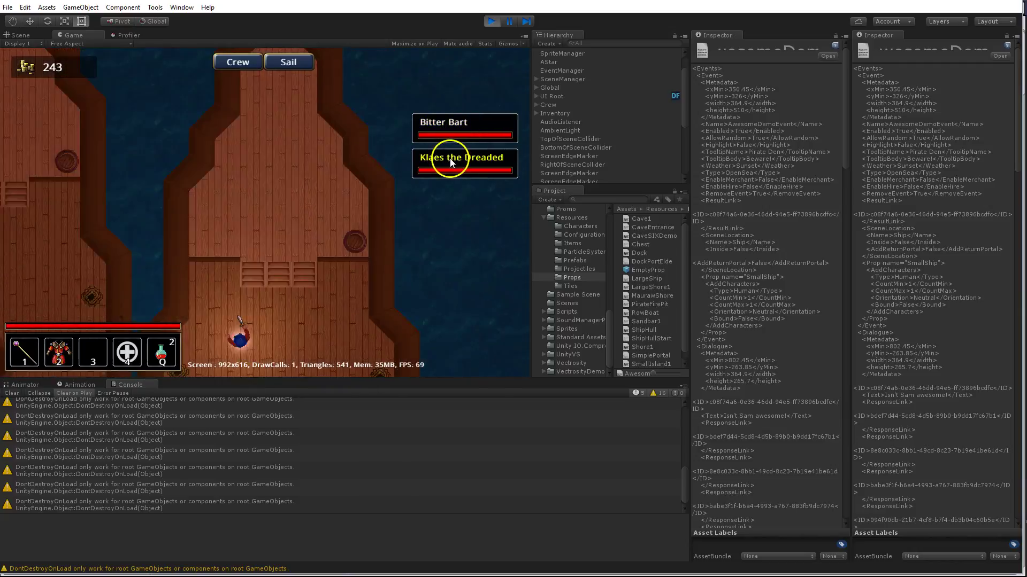
{"action": "left_click", "coordinate": [450, 159]}
{"action": "left_click", "coordinate": [453, 130]}
- Walk along the deck, check the Crew window, and stop the game
{"action": "key", "text": "a"}
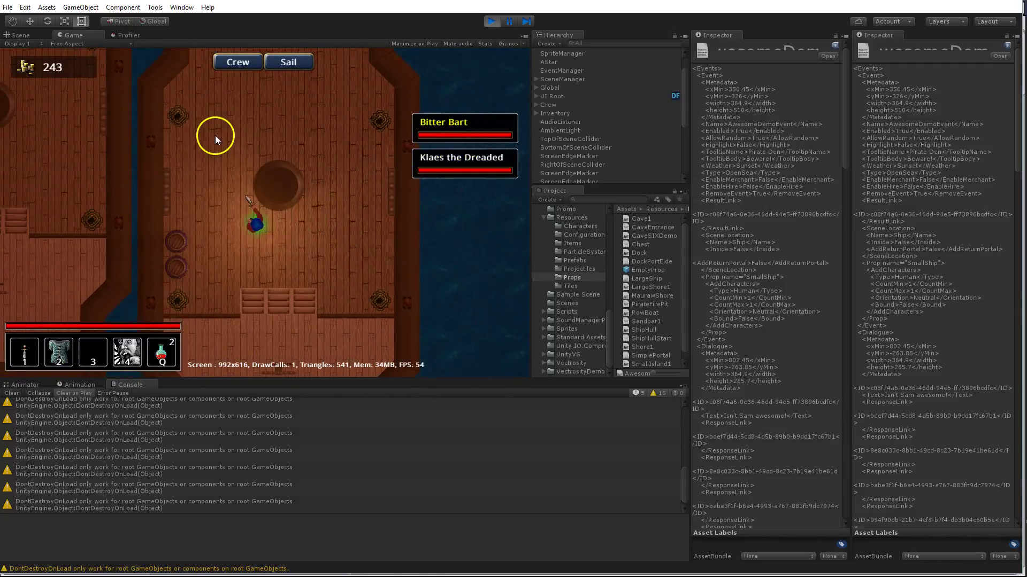
{"action": "key", "text": "w"}
{"action": "key", "text": "c"}
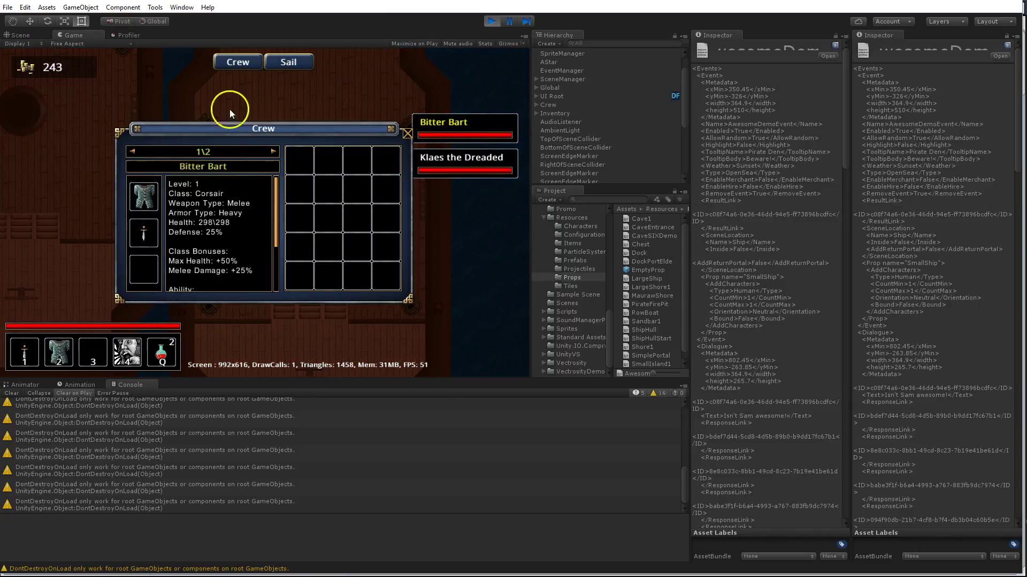
{"action": "key", "text": "c"}
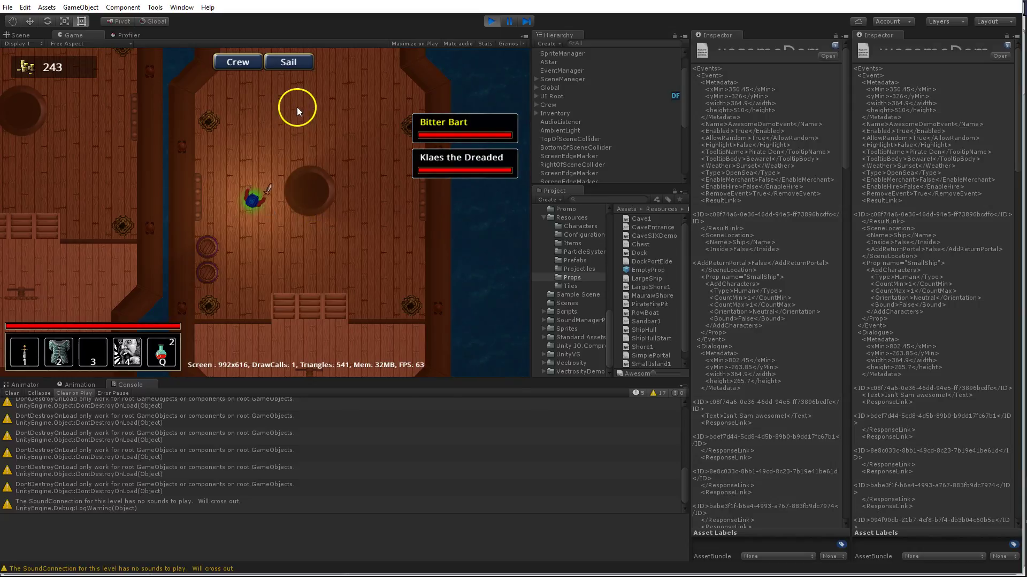
{"action": "key", "text": "w"}
{"action": "key", "text": "d"}
{"action": "left_click", "coordinate": [496, 21]}
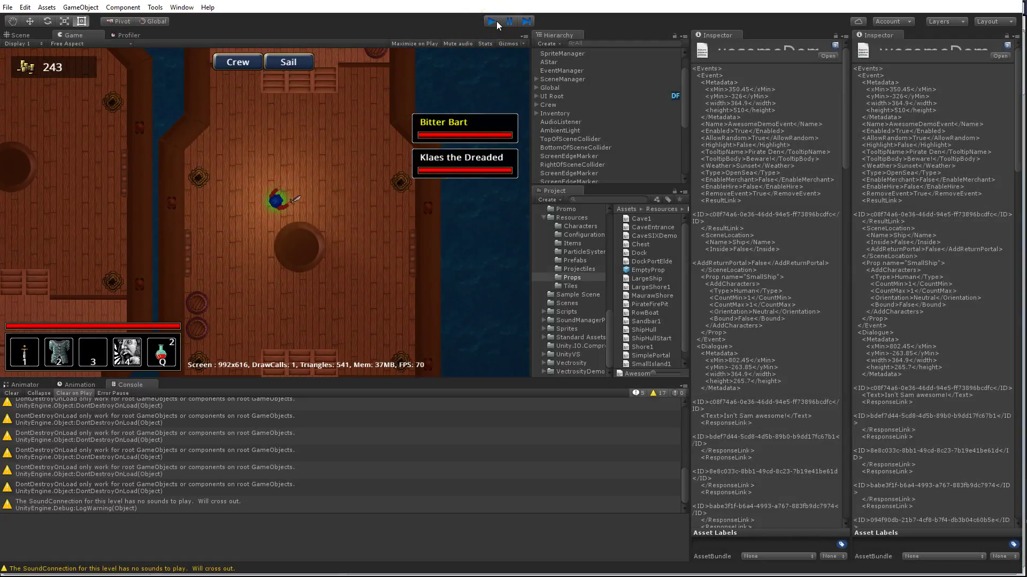
- Switch back to the event editor, add a Condition with GoldCost 500 to the "Let's Fight!" response, and save the event file
{"action": "key", "text": "alt+Tab"}
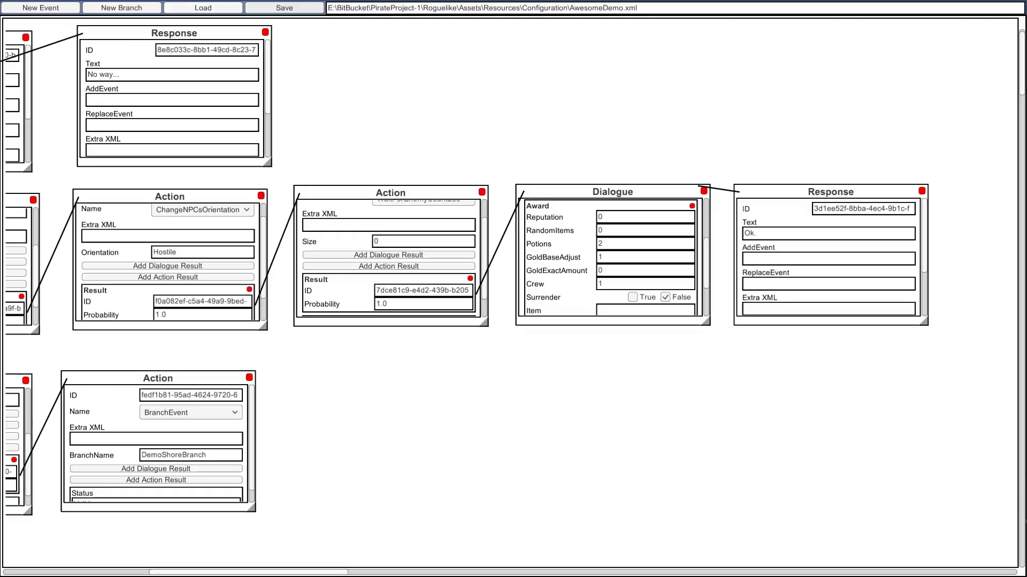
{"action": "left_click", "coordinate": [585, 572]}
{"action": "left_click_drag", "start_coordinate": [524, 569], "coordinate": [125, 543]}
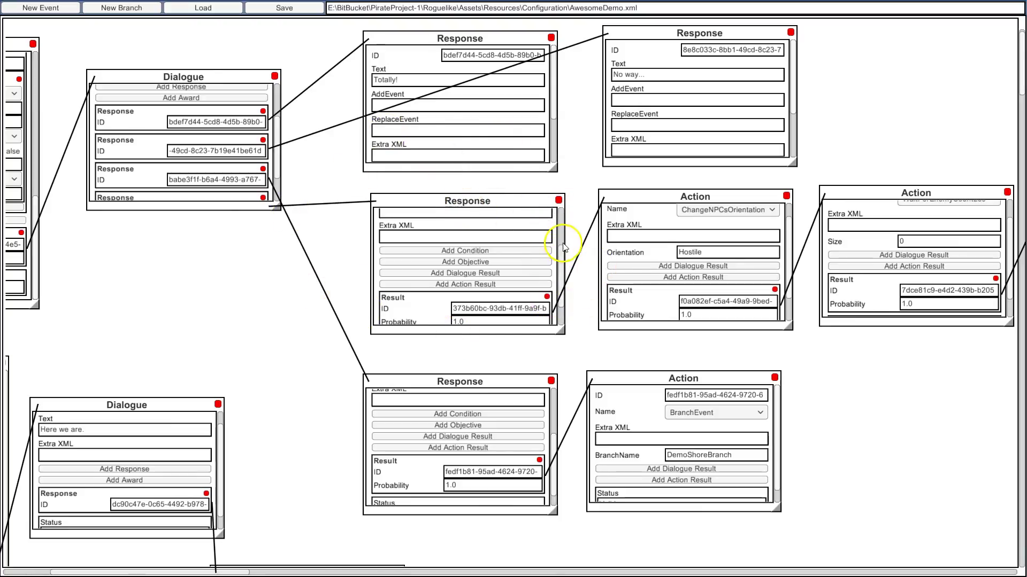
{"action": "scroll", "coordinate": [564, 247], "scroll_direction": "up", "scroll_amount": 2}
{"action": "scroll", "coordinate": [563, 238], "scroll_direction": "down", "scroll_amount": 2}
{"action": "left_click", "coordinate": [500, 272]}
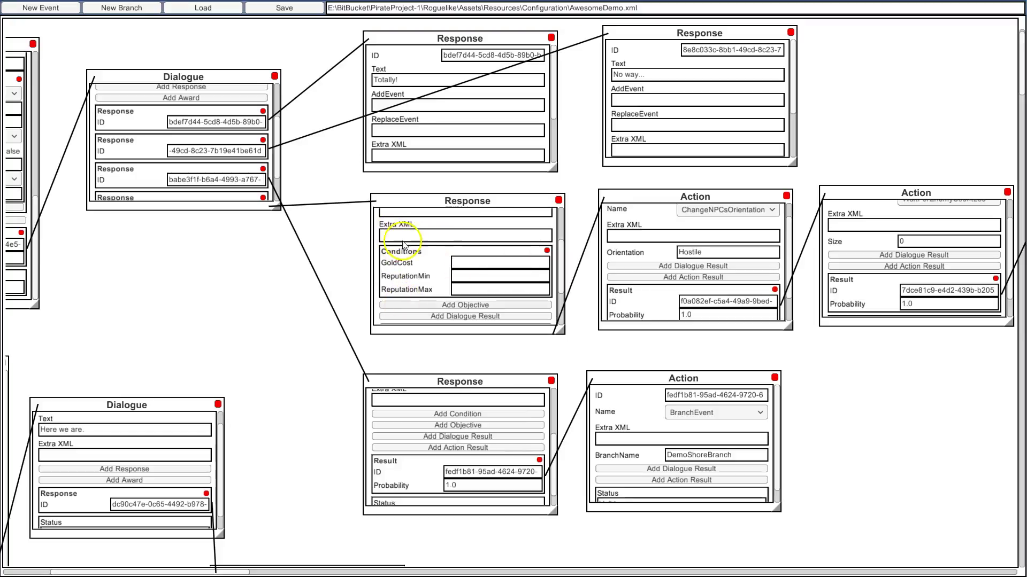
{"action": "left_click", "coordinate": [465, 262]}
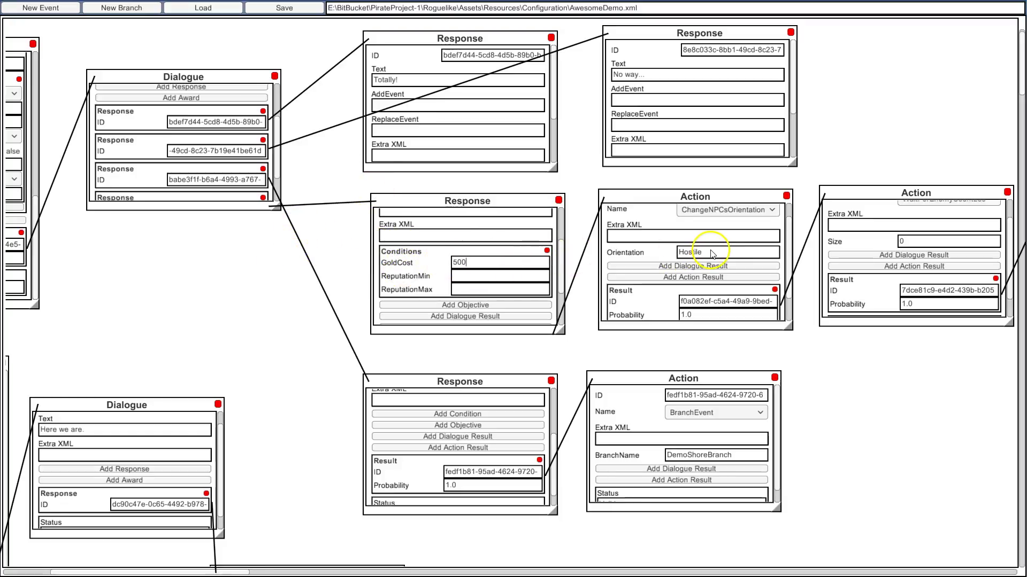
{"action": "left_click", "coordinate": [474, 290]}
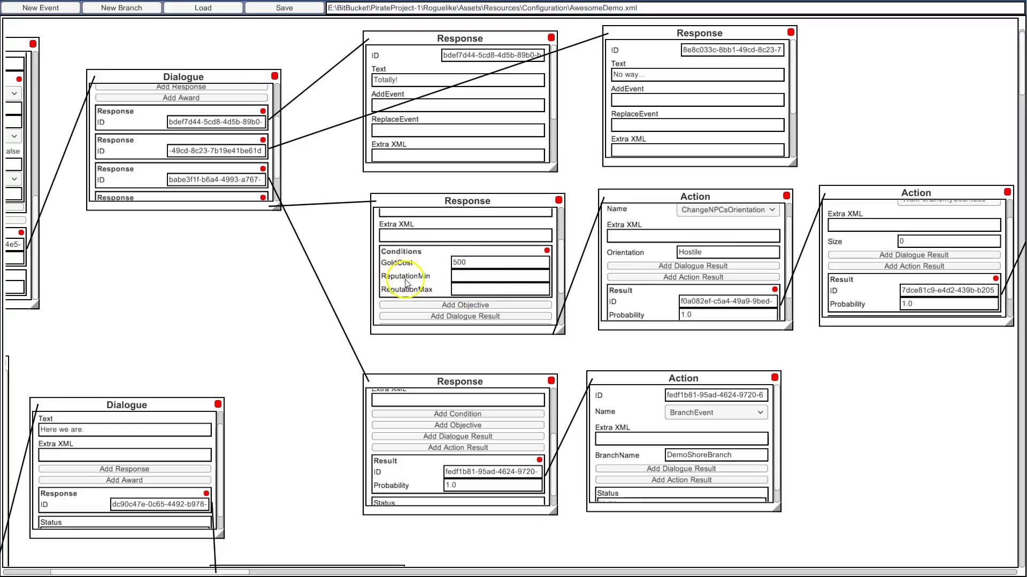
{"action": "left_click", "coordinate": [467, 276]}
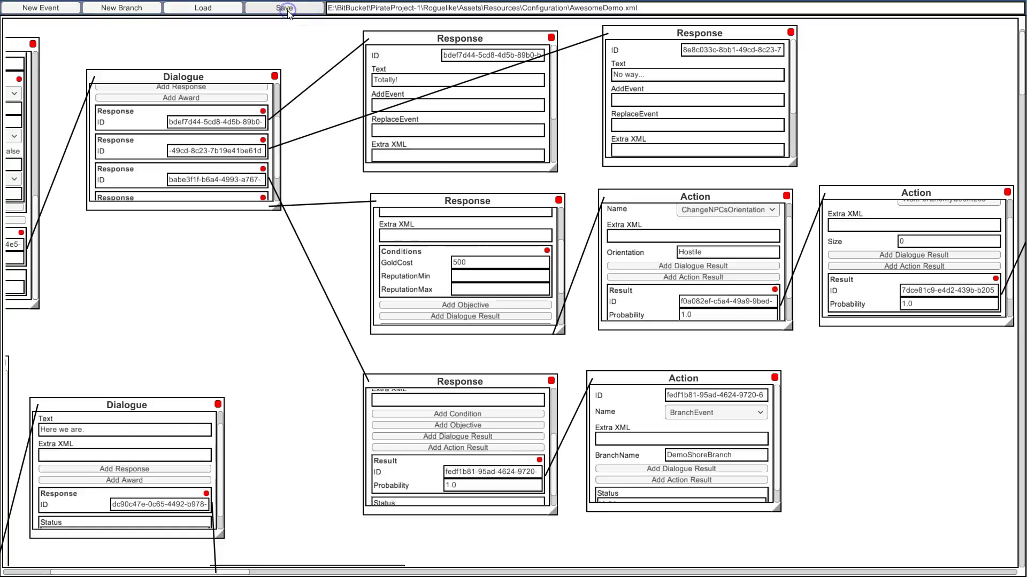
{"action": "scroll", "coordinate": [558, 235], "scroll_direction": "up", "scroll_amount": 3}
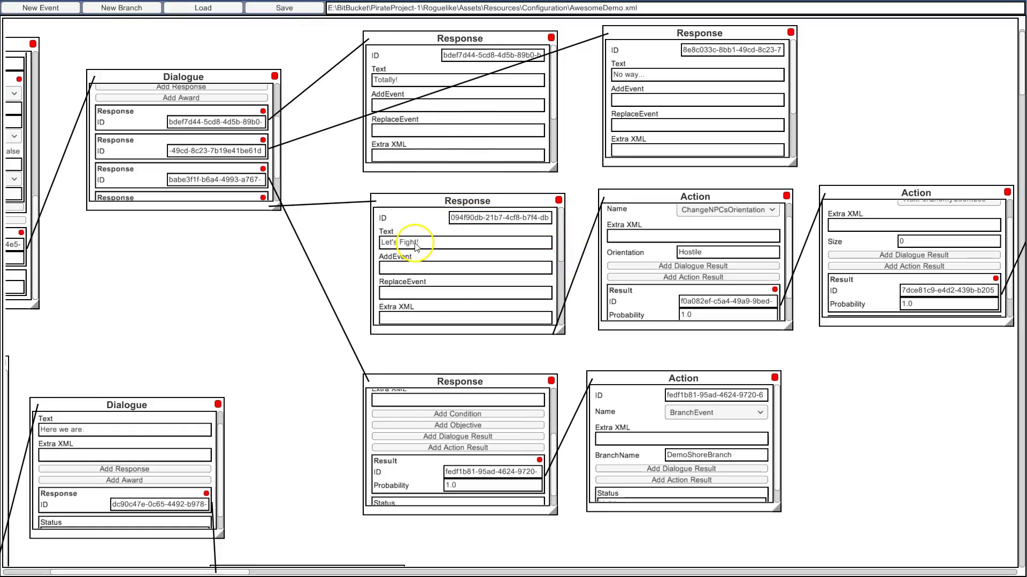
- Switch to Unity, run the game, answer the dialogue with "Totally!", stop the game, and return to the event editor
{"action": "key", "text": "alt+Tab"}
{"action": "key", "text": "alt+Tab"}
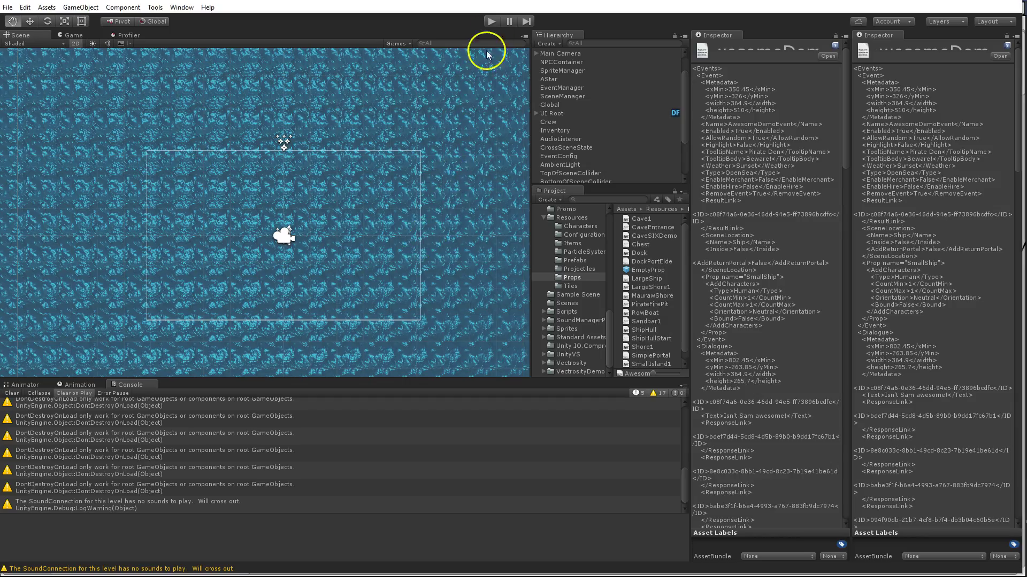
{"action": "left_click", "coordinate": [490, 21]}
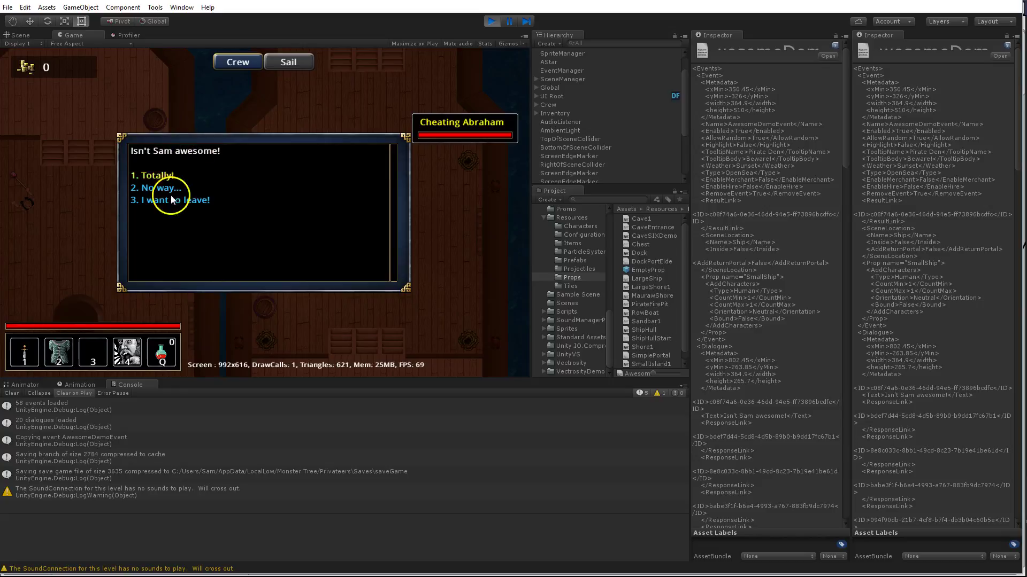
{"action": "left_click", "coordinate": [162, 175]}
{"action": "left_click", "coordinate": [491, 22]}
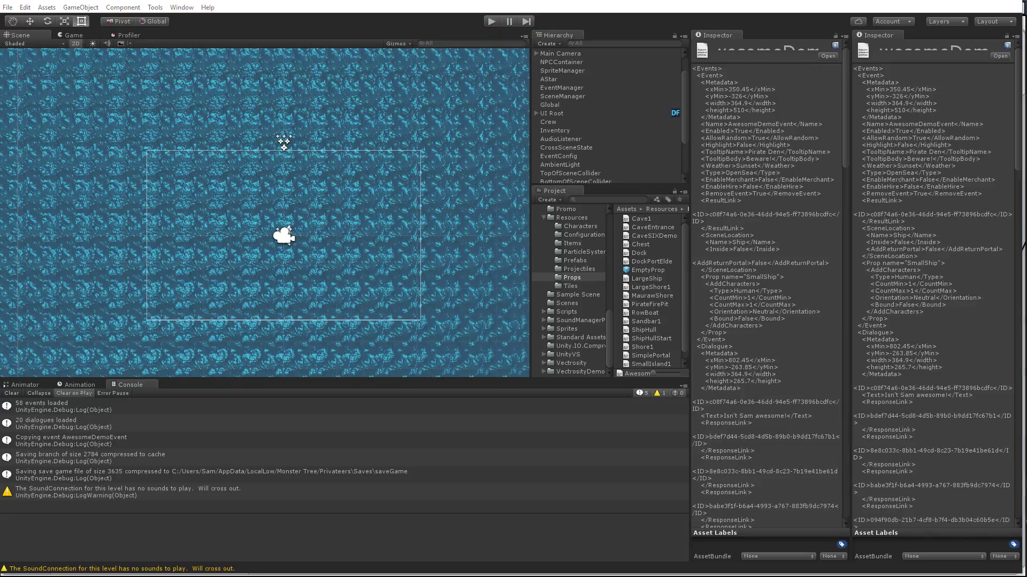
{"action": "key", "text": "alt+Tab"}
{"action": "key", "text": "alt+Tab"}
- Try adding a CaveEntrance prop to the DemoShoreBranch event branch
{"action": "right_click_drag", "start_coordinate": [261, 345], "coordinate": [582, 81]}
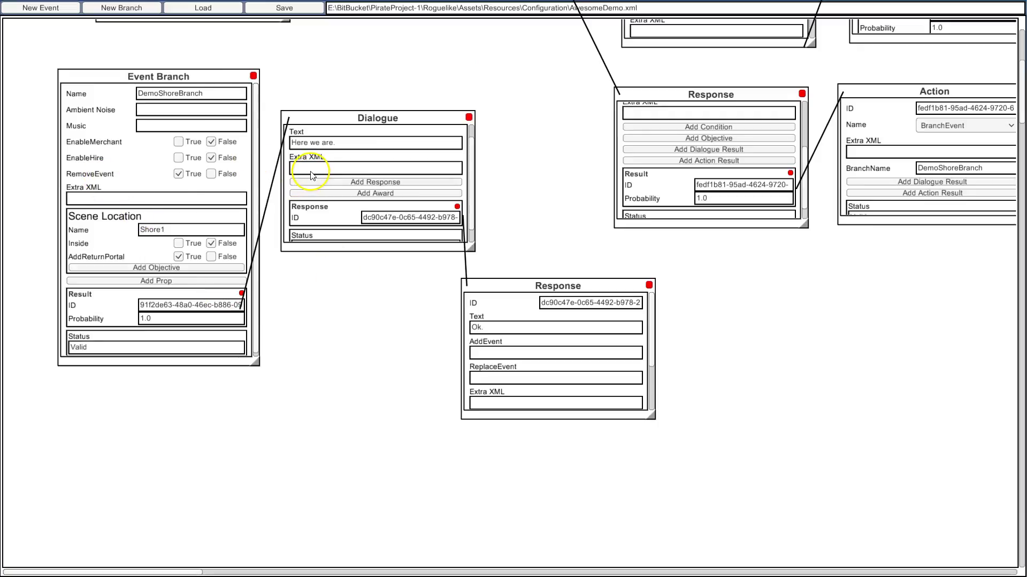
{"action": "left_click", "coordinate": [160, 280]}
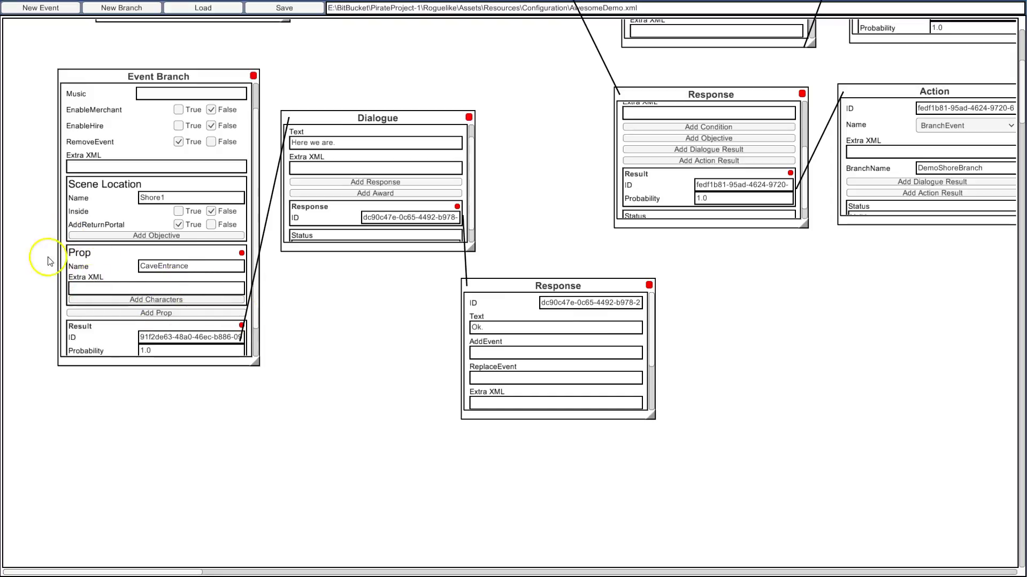
{"action": "left_click", "coordinate": [242, 253]}
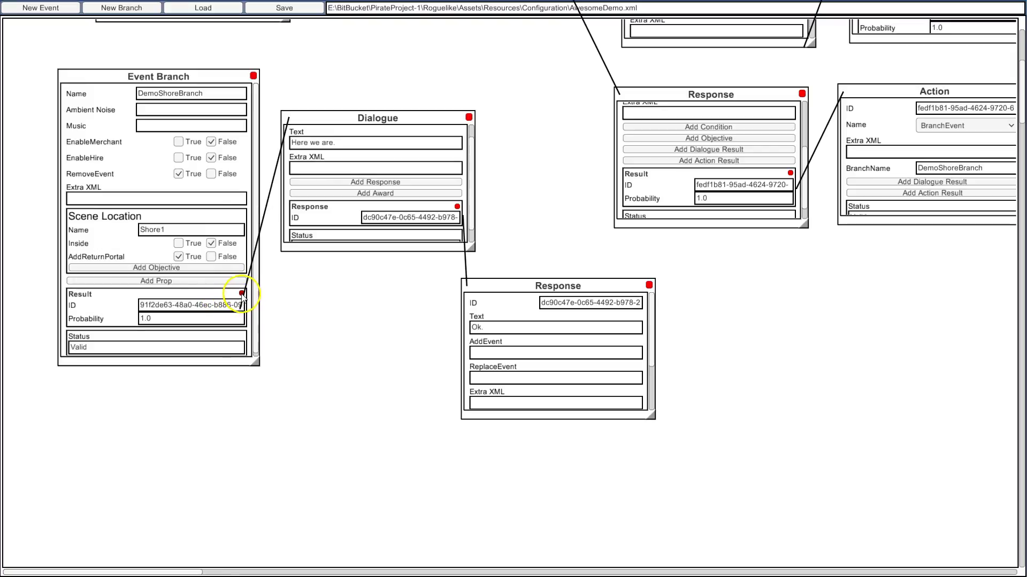
- Delete the "I want to leave!" response and remove its leftover link from the "Isn't Sam awesome!" dialogue
{"action": "left_click_drag", "start_coordinate": [416, 71], "coordinate": [397, 94]}
{"action": "right_click_drag", "start_coordinate": [369, 79], "coordinate": [150, 185]}
{"action": "right_click_drag", "start_coordinate": [246, 165], "coordinate": [134, 203]}
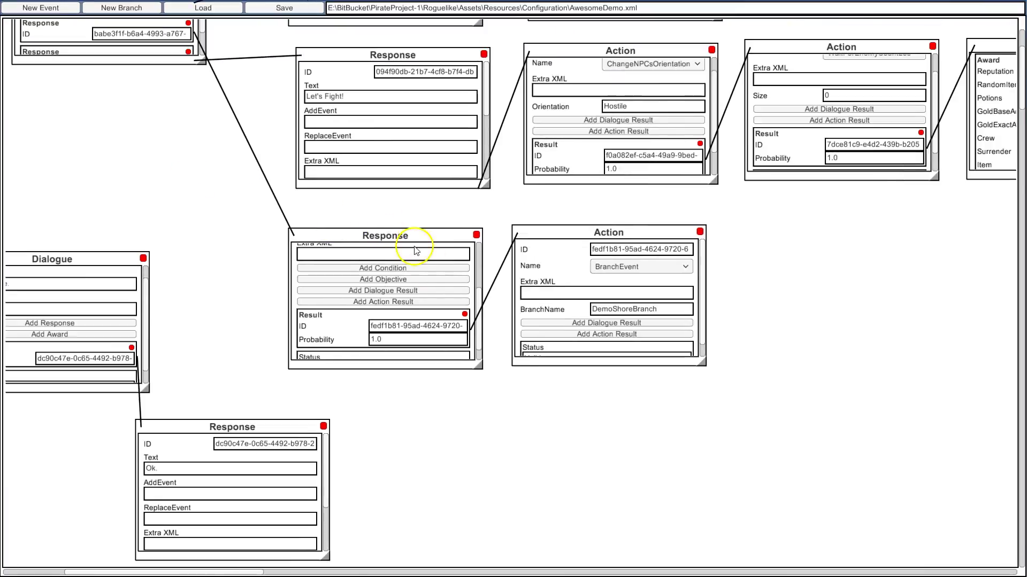
{"action": "right_click_drag", "start_coordinate": [479, 302], "coordinate": [482, 251]}
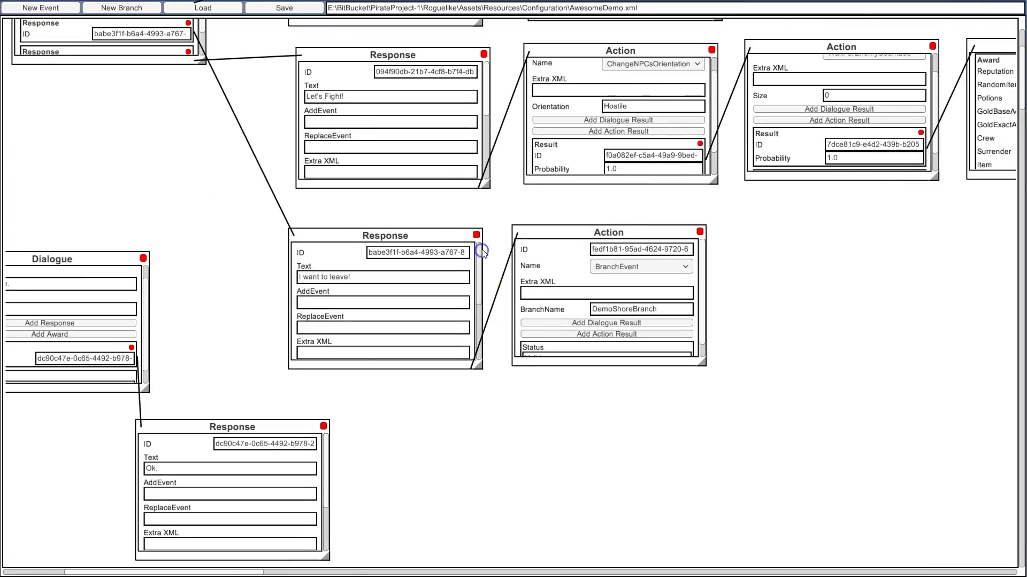
{"action": "left_click", "coordinate": [476, 234]}
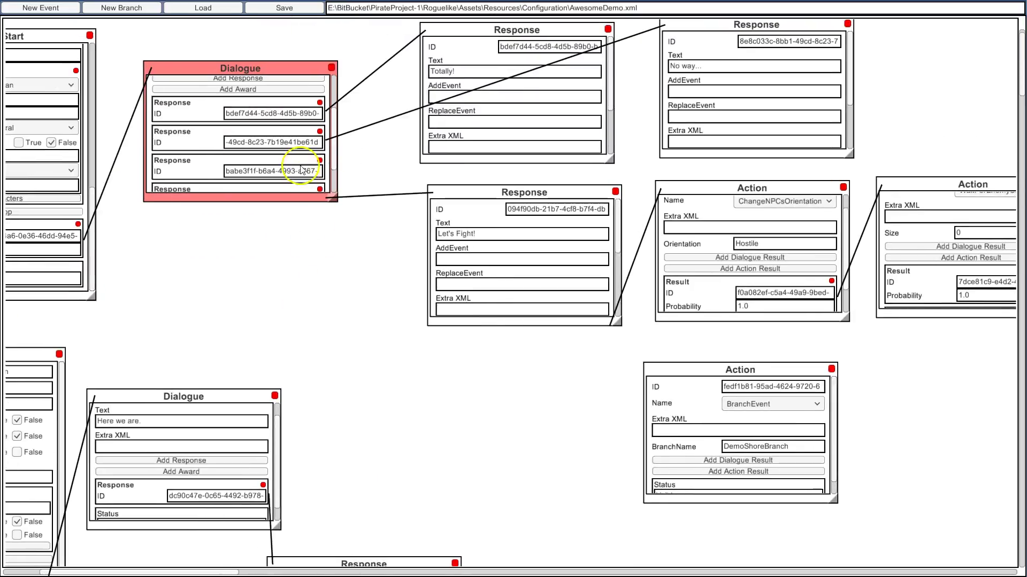
{"action": "left_click", "coordinate": [320, 161]}
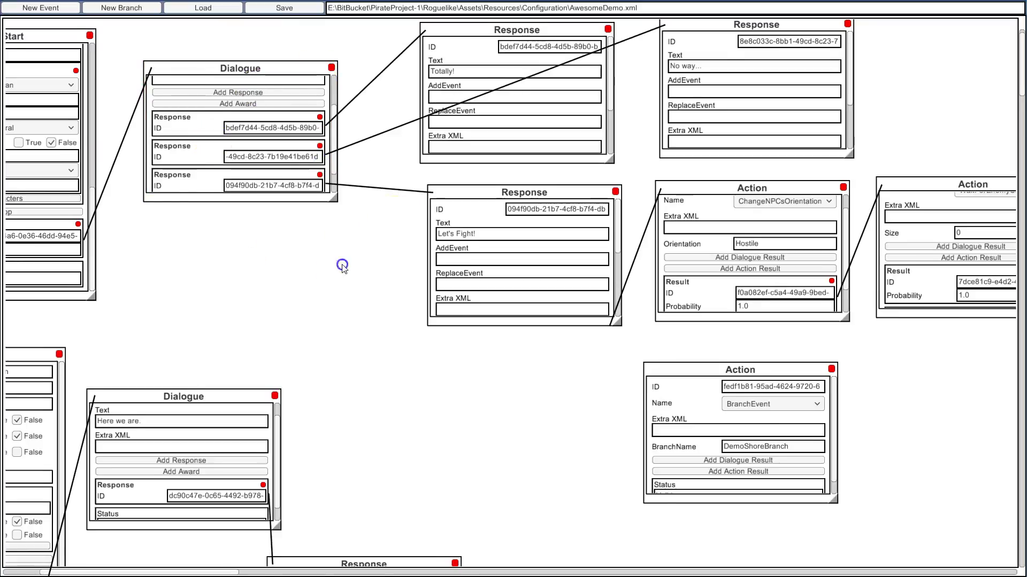
- Raise the "Isn't Sam awesome!" dialogue node slightly and remove the starting dialogue result from Event Start
{"action": "right_click_drag", "start_coordinate": [338, 437], "coordinate": [175, 467]}
{"action": "right_click_drag", "start_coordinate": [175, 303], "coordinate": [415, 276]}
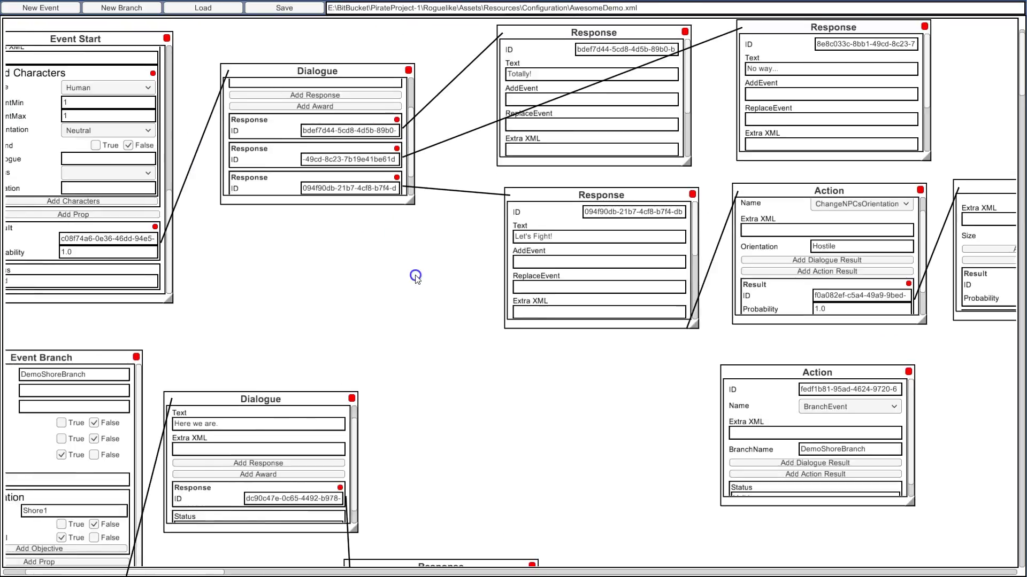
{"action": "right_click_drag", "start_coordinate": [342, 262], "coordinate": [452, 302]}
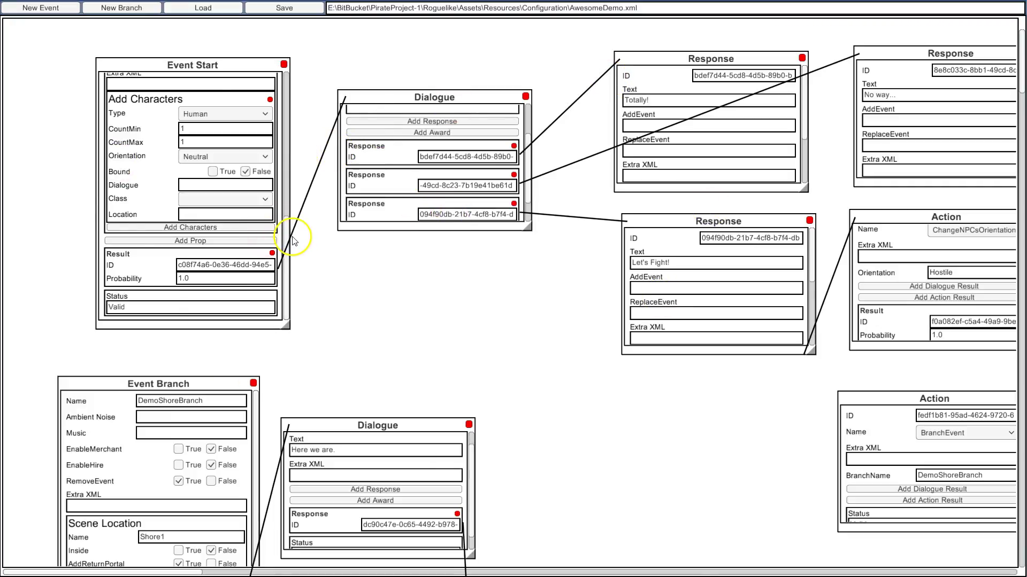
{"action": "mouse_move", "coordinate": [292, 237]}
{"action": "left_mouse_down"}
{"action": "mouse_move", "coordinate": [292, 164]}
{"action": "mouse_move", "coordinate": [292, 242]}
{"action": "left_mouse_up"}
{"action": "left_click_drag", "start_coordinate": [442, 102], "coordinate": [460, 64]}
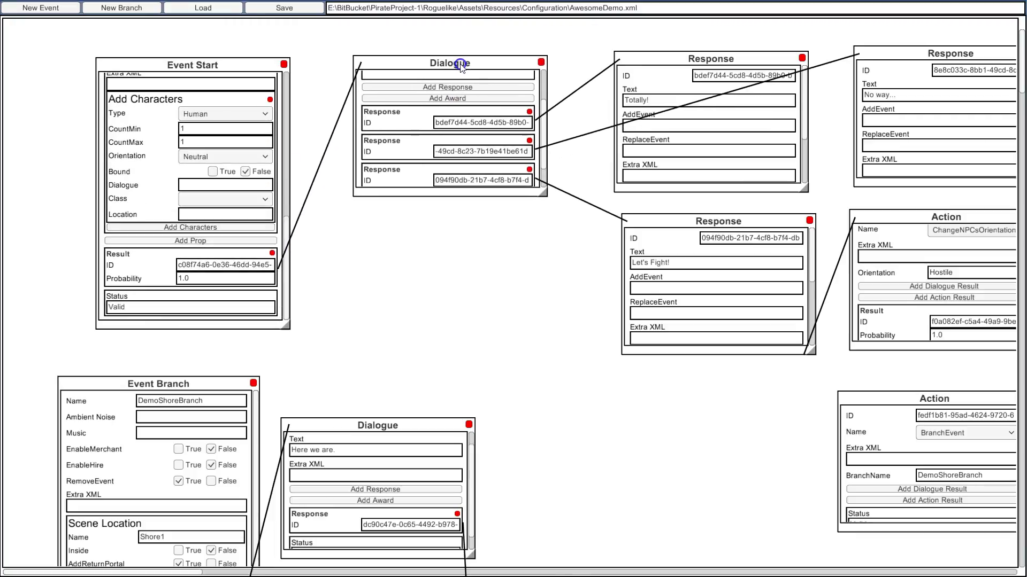
{"action": "left_click", "coordinate": [272, 253]}
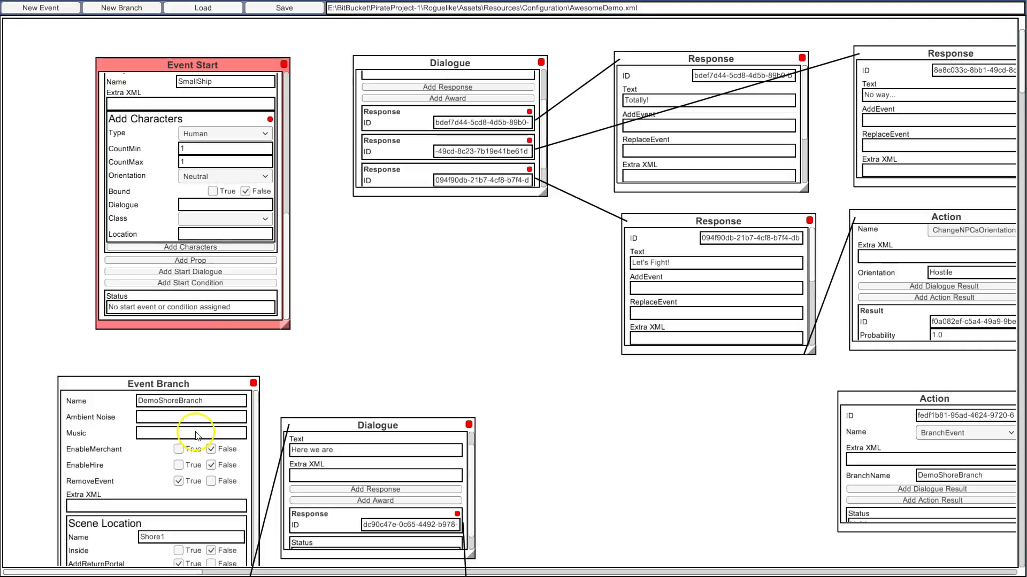
- Add a start condition to Event Start, keep its False dialogue below the "Isn't Sam awesome!" node, and delete its generated True dialogue
{"action": "left_click", "coordinate": [241, 283]}
{"action": "left_click_drag", "start_coordinate": [166, 37], "coordinate": [506, 238]}
{"action": "left_click", "coordinate": [199, 27]}
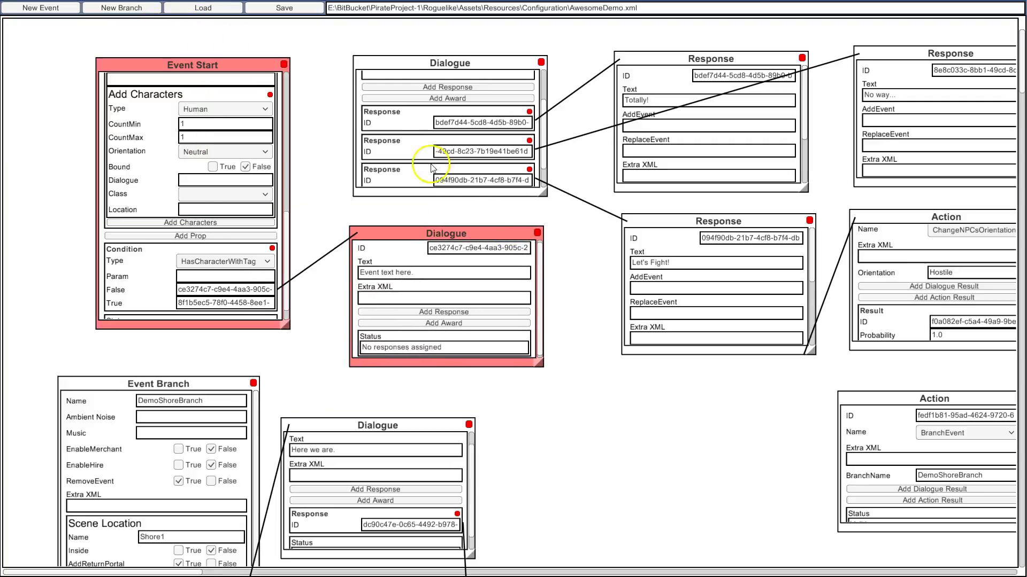
{"action": "left_click_drag", "start_coordinate": [423, 231], "coordinate": [439, 230]}
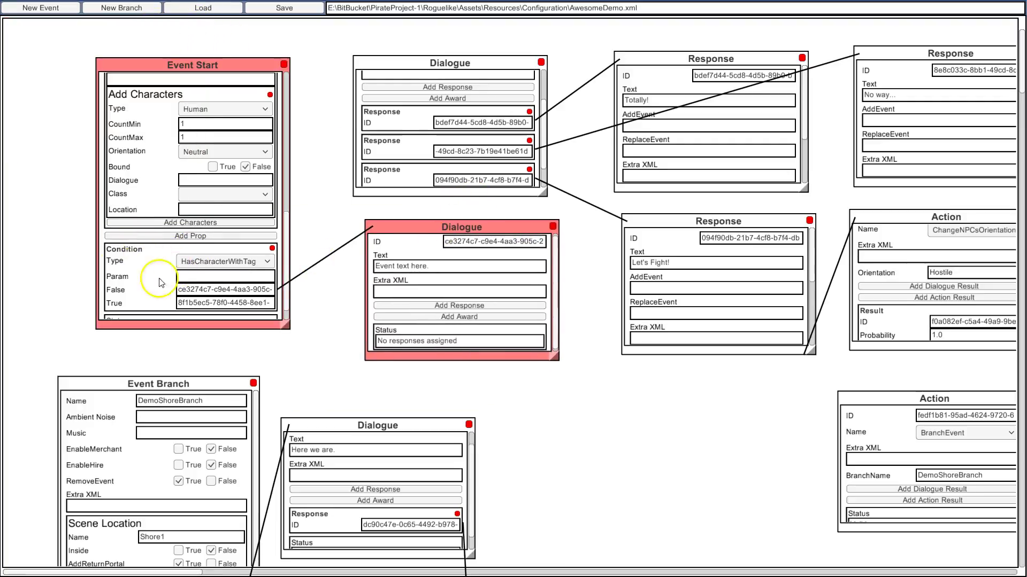
- Link the start condition's True outcome to the "Isn't Sam awesome!" dialogue using that dialogue's ID
{"action": "left_click", "coordinate": [289, 261]}
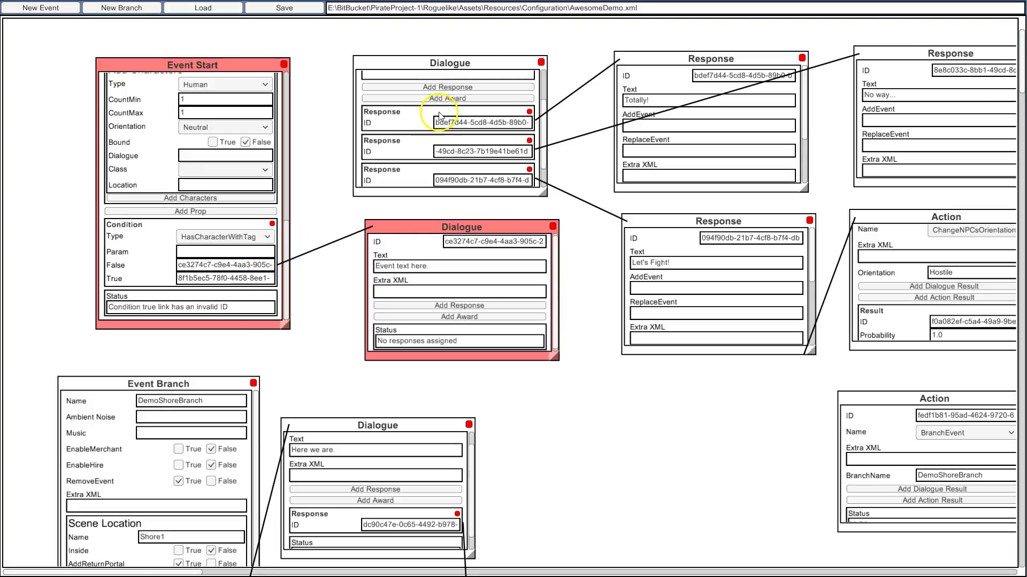
{"action": "scroll", "coordinate": [534, 107], "scroll_direction": "up", "scroll_amount": 2}
{"action": "left_click", "coordinate": [516, 80]}
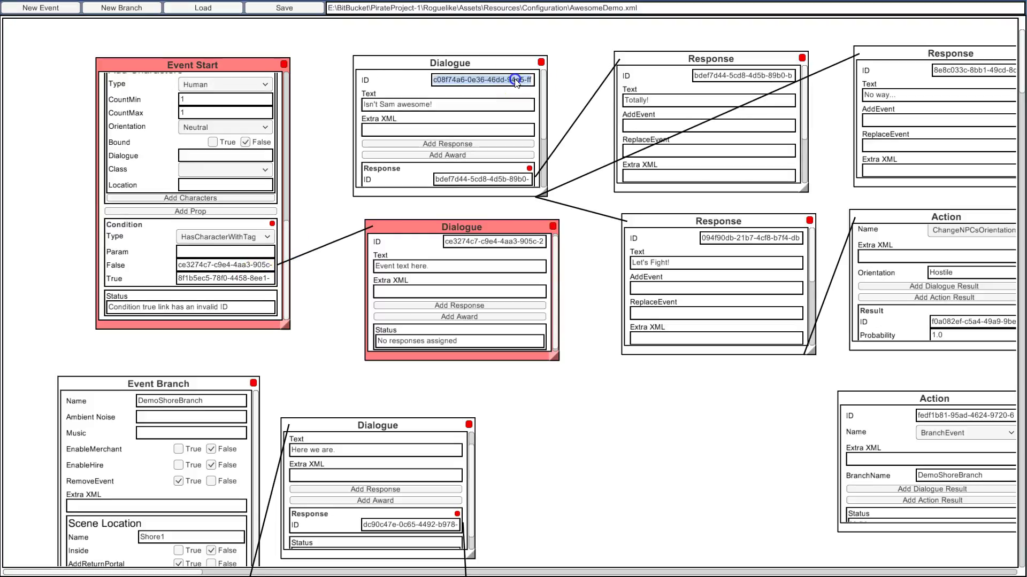
{"action": "left_click", "coordinate": [251, 278]}
{"action": "key", "text": "ctrl+a"}
{"action": "type", "text": "c08f74a6-0e36-46dd-94e5-ff73896bddfc"}
- Swap the vertical positions of the two linked dialogues and add a response to the "Event text here." dialogue
{"action": "left_click_drag", "start_coordinate": [424, 62], "coordinate": [447, 285]}
{"action": "left_click_drag", "start_coordinate": [444, 228], "coordinate": [411, 60]}
{"action": "left_click", "coordinate": [413, 137]}
{"action": "left_click_drag", "start_coordinate": [125, 34], "coordinate": [541, 40]}
{"action": "left_click_drag", "start_coordinate": [366, 58], "coordinate": [340, 38]}
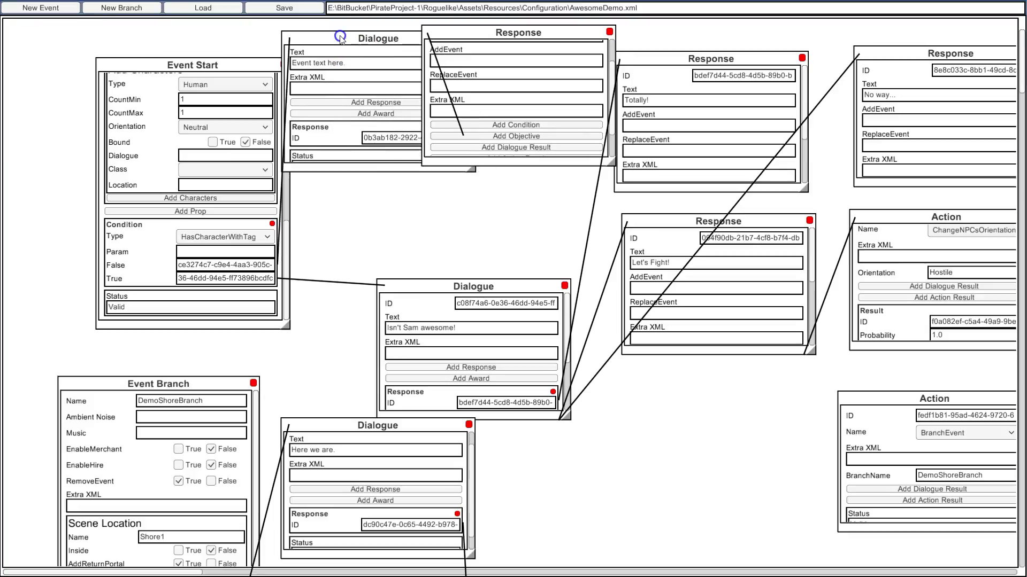
- Spread out the Event Start, "Event text here." dialogue and response nodes so that they no longer overlap
{"action": "left_click_drag", "start_coordinate": [237, 73], "coordinate": [184, 82]}
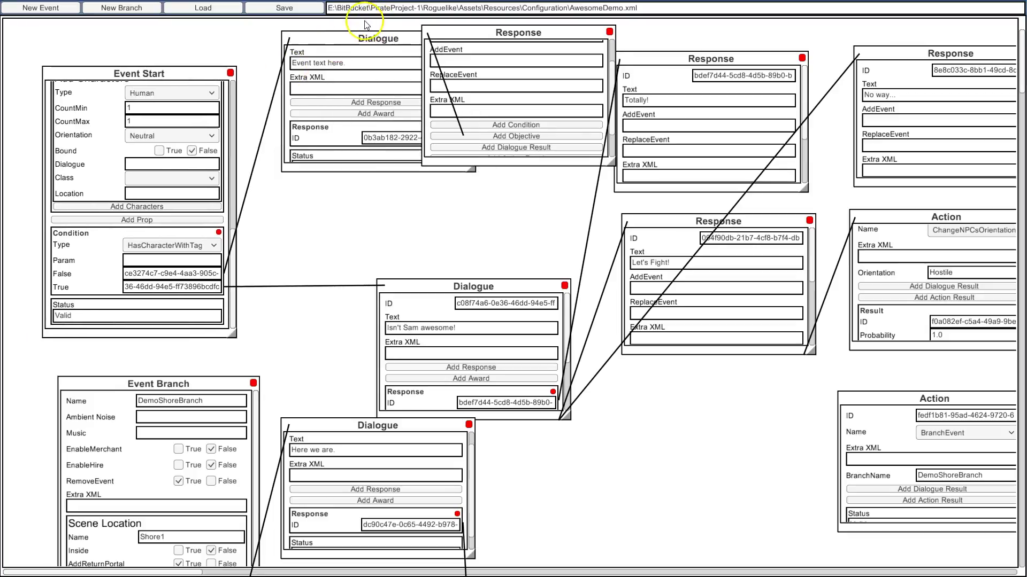
{"action": "left_click_drag", "start_coordinate": [349, 39], "coordinate": [327, 38]}
{"action": "left_click_drag", "start_coordinate": [691, 59], "coordinate": [733, 53]}
{"action": "left_click_drag", "start_coordinate": [706, 221], "coordinate": [718, 337]}
{"action": "left_click_drag", "start_coordinate": [513, 47], "coordinate": [545, 95]}
- Set the start condition's type to ItemRetrived with the parameter Magic Staff
{"action": "left_click", "coordinate": [134, 225]}
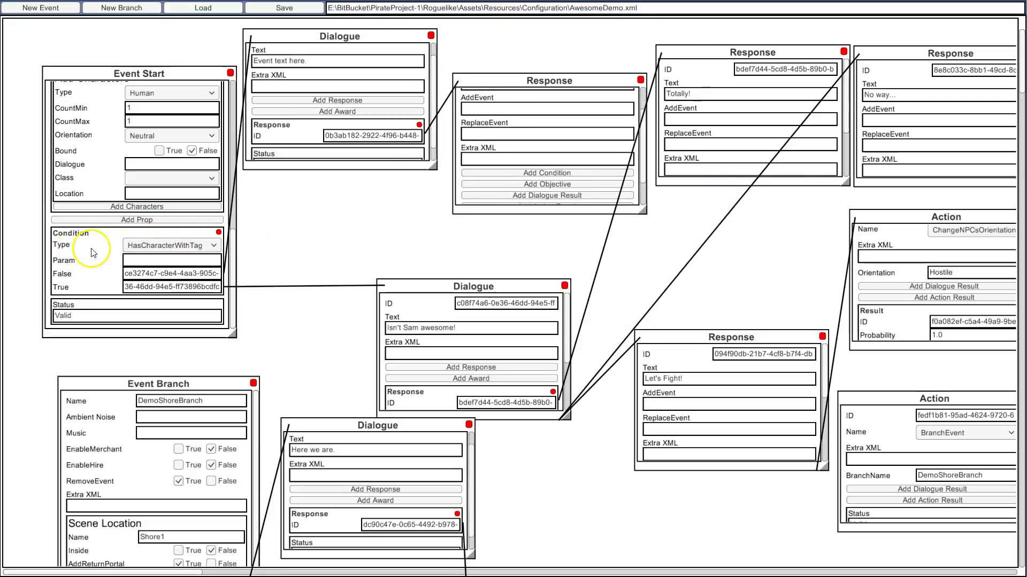
{"action": "left_click", "coordinate": [149, 246]}
{"action": "left_click", "coordinate": [154, 270]}
{"action": "left_click", "coordinate": [149, 260]}
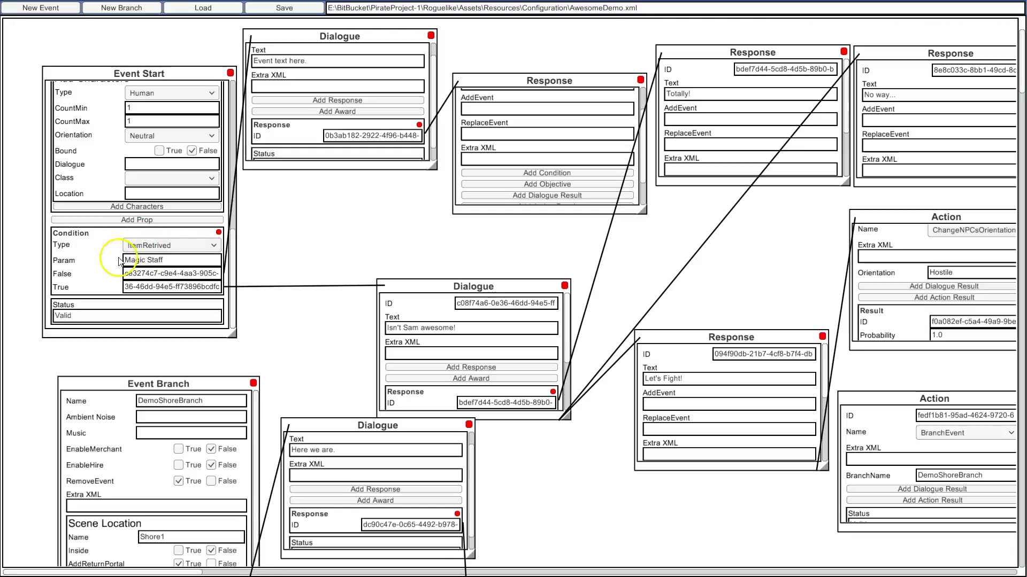
- Shift the Event Start and its two linked dialogue nodes for a tidier layout, and bring the new response's text field into view
{"action": "left_click_drag", "start_coordinate": [319, 40], "coordinate": [327, 56]}
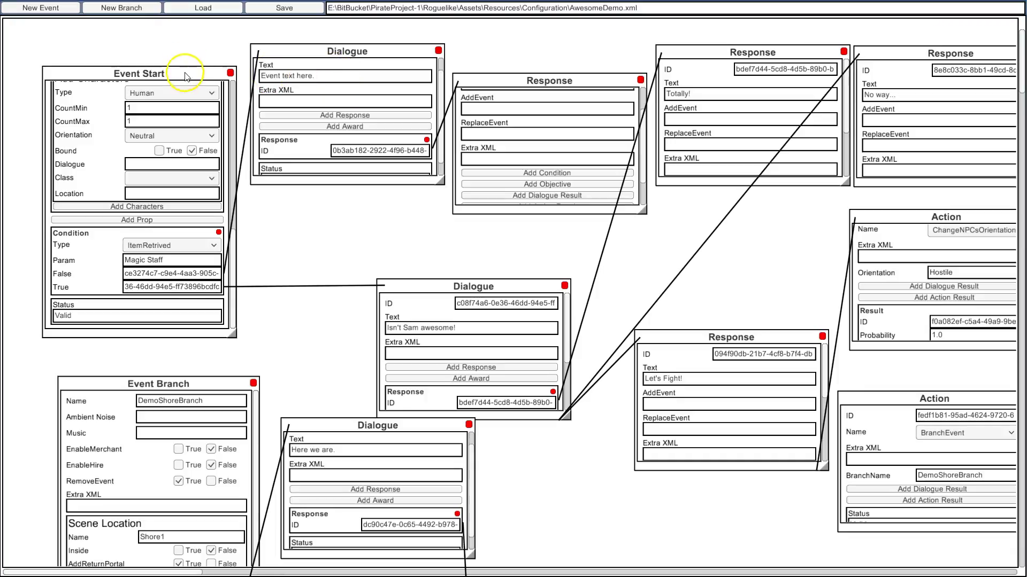
{"action": "left_click_drag", "start_coordinate": [186, 69], "coordinate": [167, 58]}
{"action": "left_click_drag", "start_coordinate": [325, 54], "coordinate": [315, 52]}
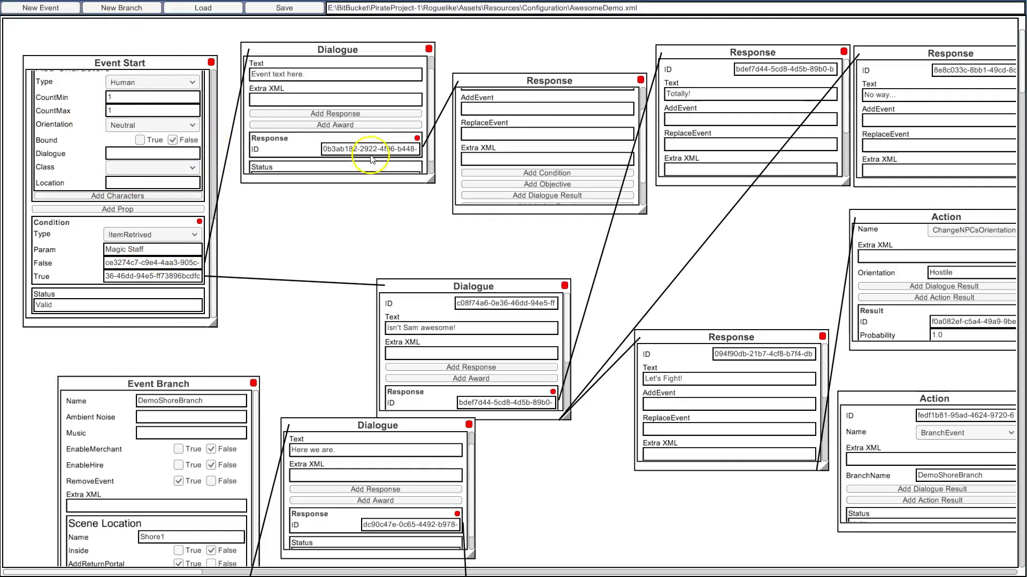
{"action": "left_click_drag", "start_coordinate": [642, 138], "coordinate": [648, 126]}
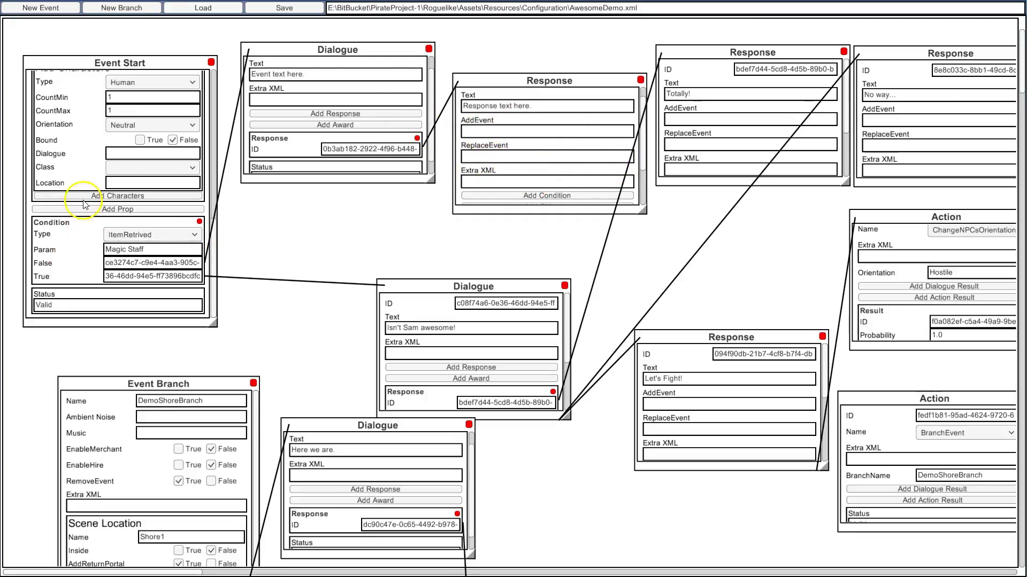
{"action": "left_click", "coordinate": [549, 129]}
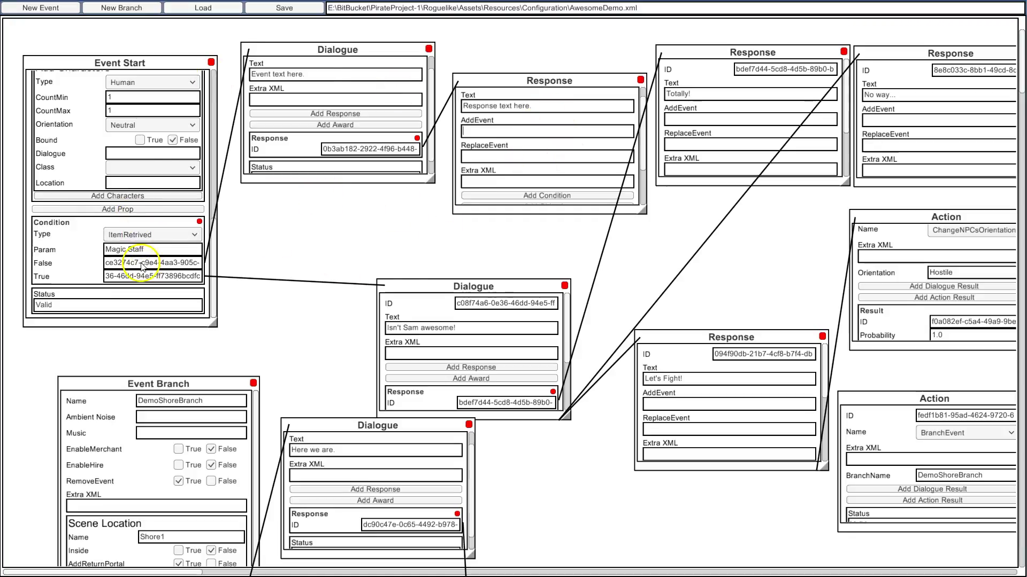
{"action": "left_click", "coordinate": [452, 287]}
{"action": "left_click_drag", "start_coordinate": [452, 288], "coordinate": [438, 265]}
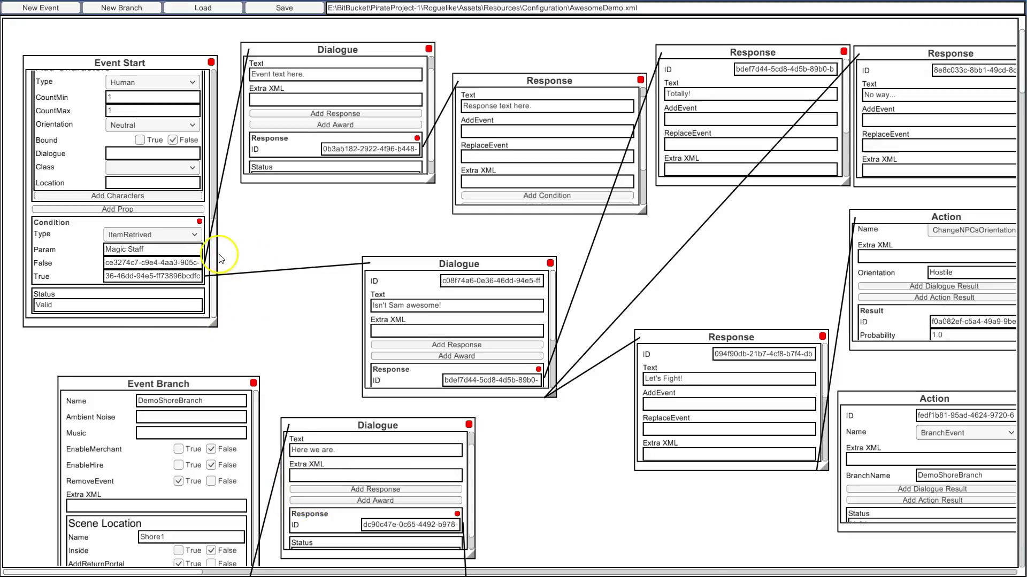
- Set Highlight to True for AwesomeDemoEvent in the Event Start node
{"action": "left_click_drag", "start_coordinate": [216, 260], "coordinate": [213, 84]}
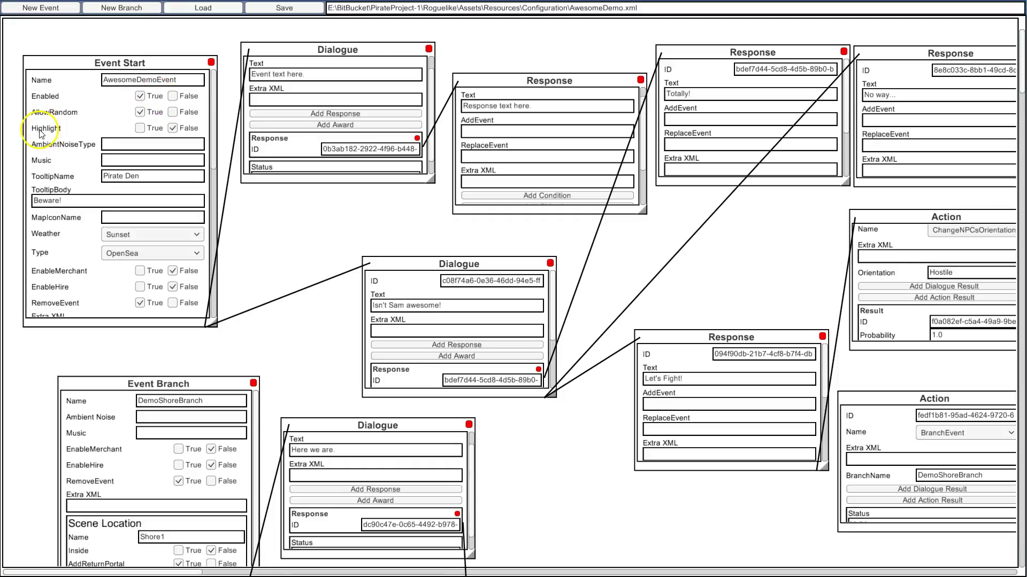
{"action": "left_click", "coordinate": [140, 128]}
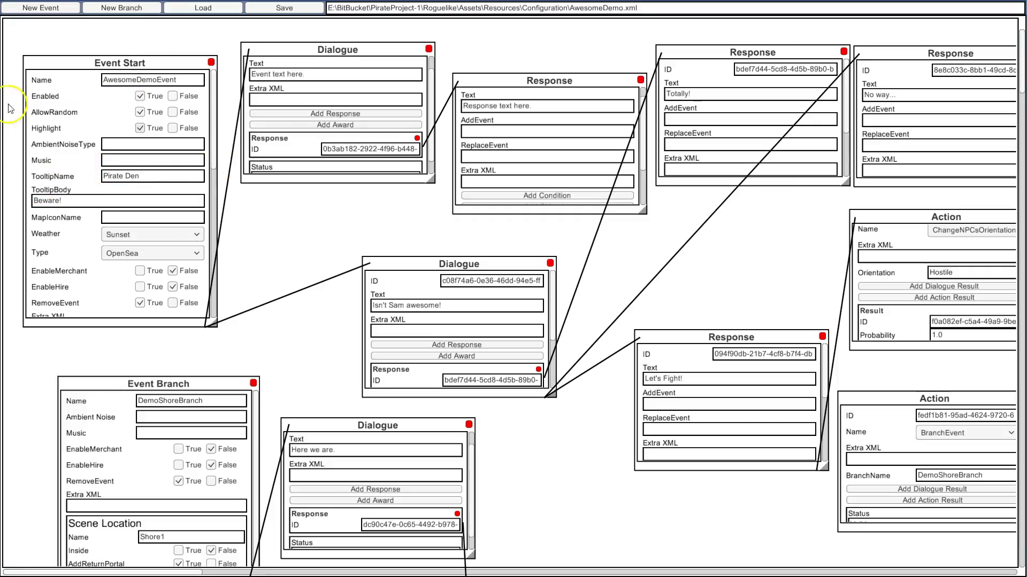
{"action": "left_click_drag", "start_coordinate": [215, 93], "coordinate": [243, 295]}
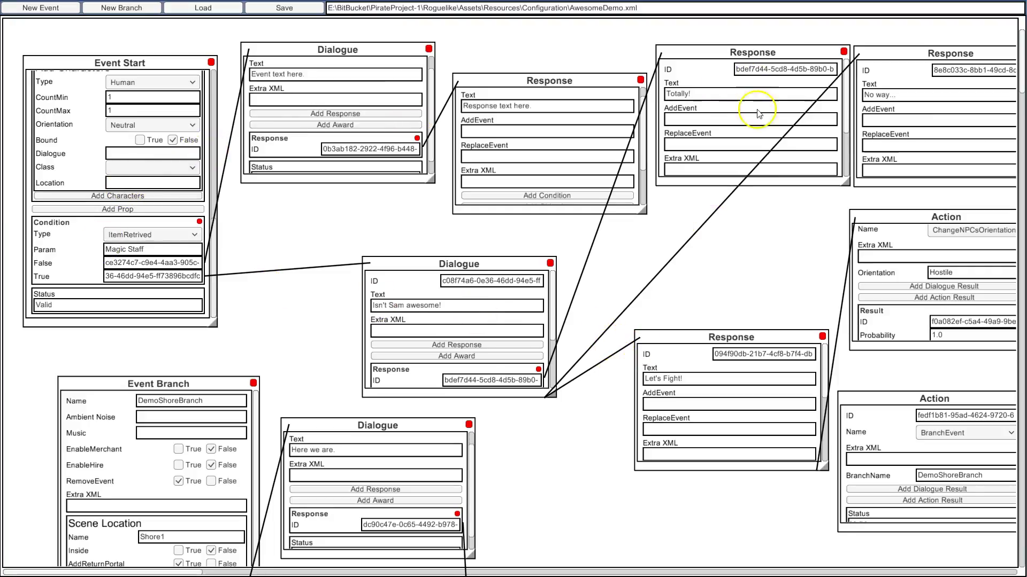
- Lower the "Let's Fight!" response and nudge the "Isn't Sam awesome!" dialogue and the "Totally!" and "Response text here." responses to tidy the graph
{"action": "left_click_drag", "start_coordinate": [752, 338], "coordinate": [716, 401]}
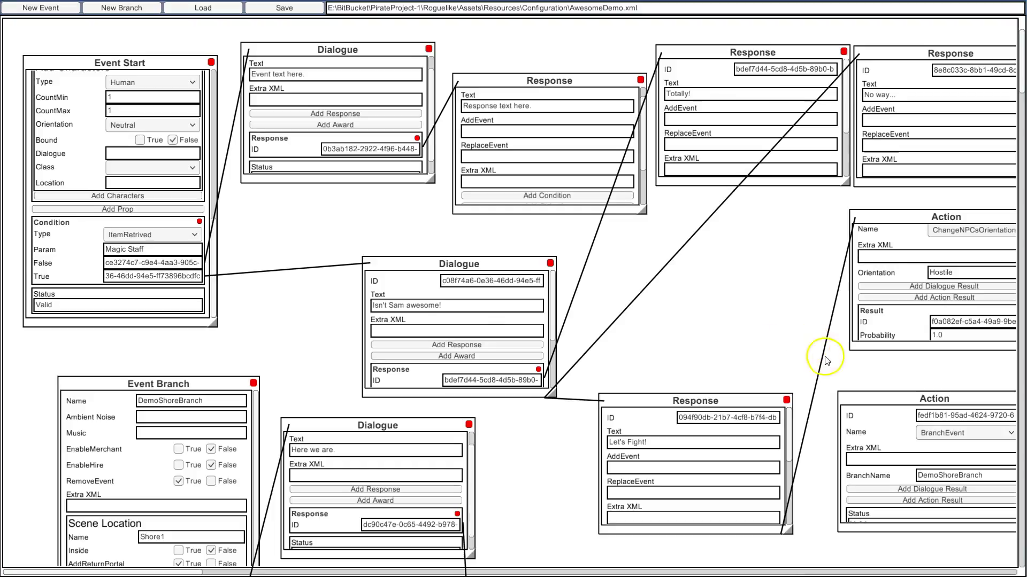
{"action": "left_click_drag", "start_coordinate": [505, 269], "coordinate": [480, 260]}
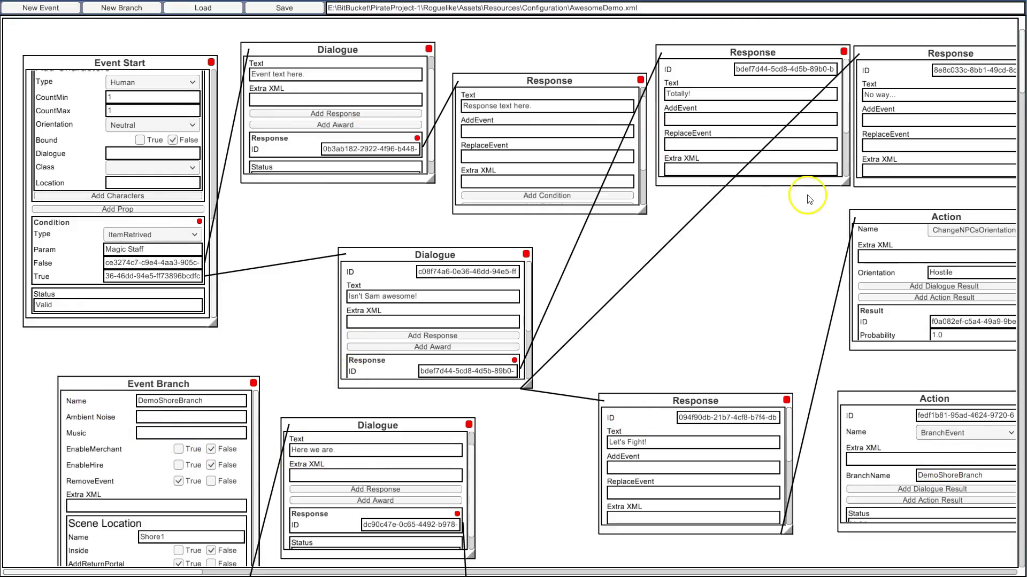
{"action": "left_click_drag", "start_coordinate": [699, 53], "coordinate": [697, 61]}
{"action": "left_click_drag", "start_coordinate": [527, 77], "coordinate": [520, 68]}
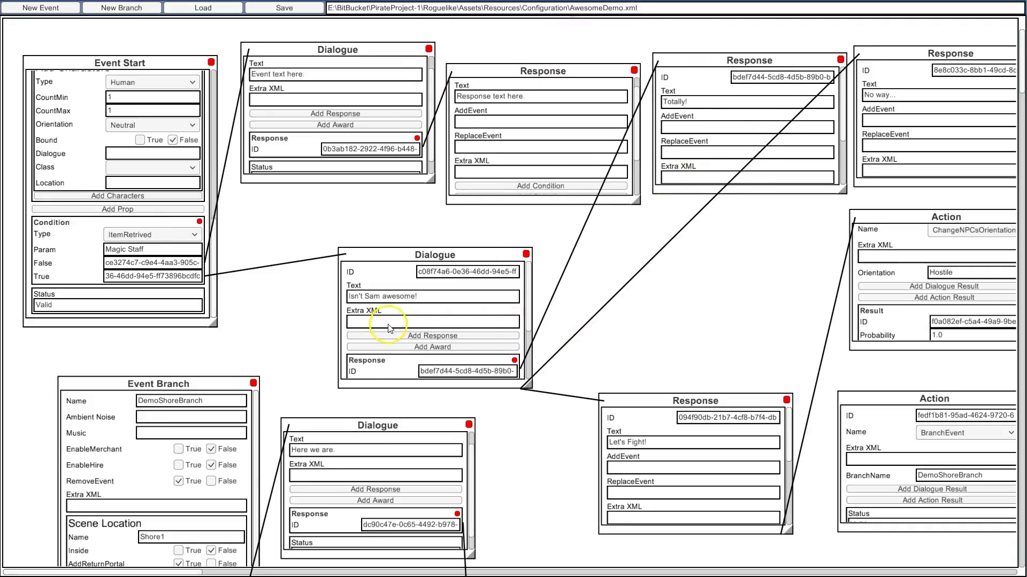